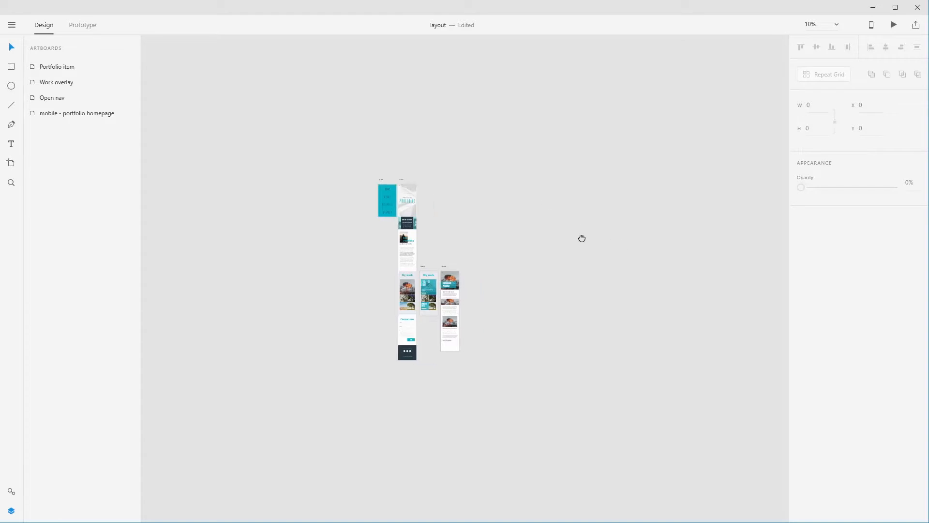
Step: Add a Web 1920 artboard, move it clear of the mobile artboards, and extend its height to about 4740
key(a)
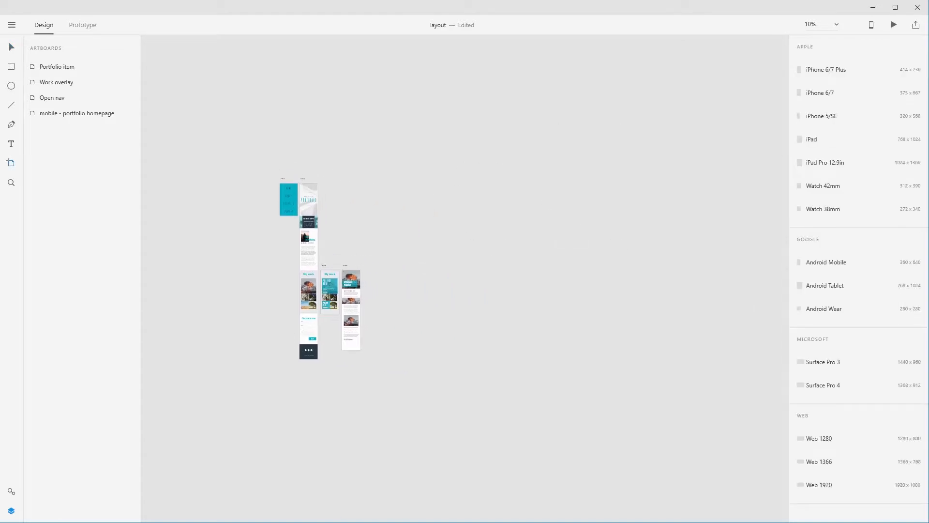
click(824, 485)
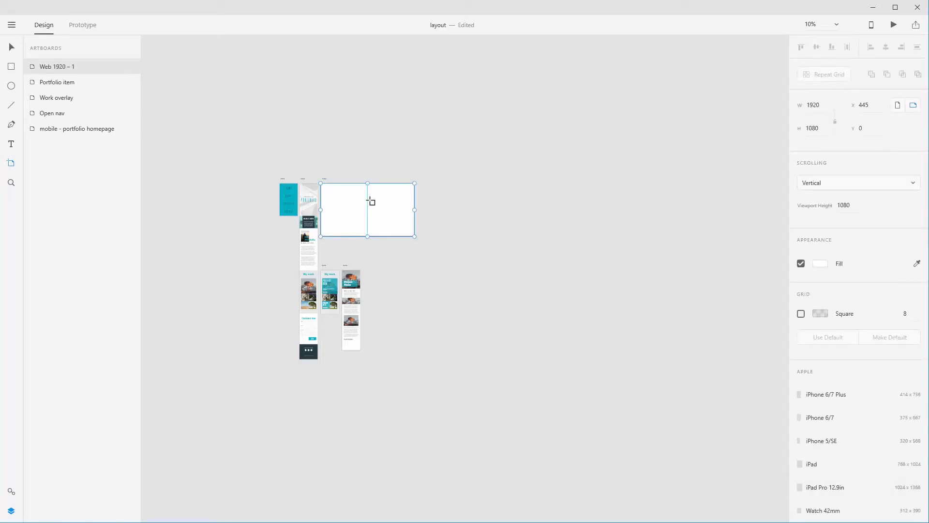
drag(369, 199, 457, 197)
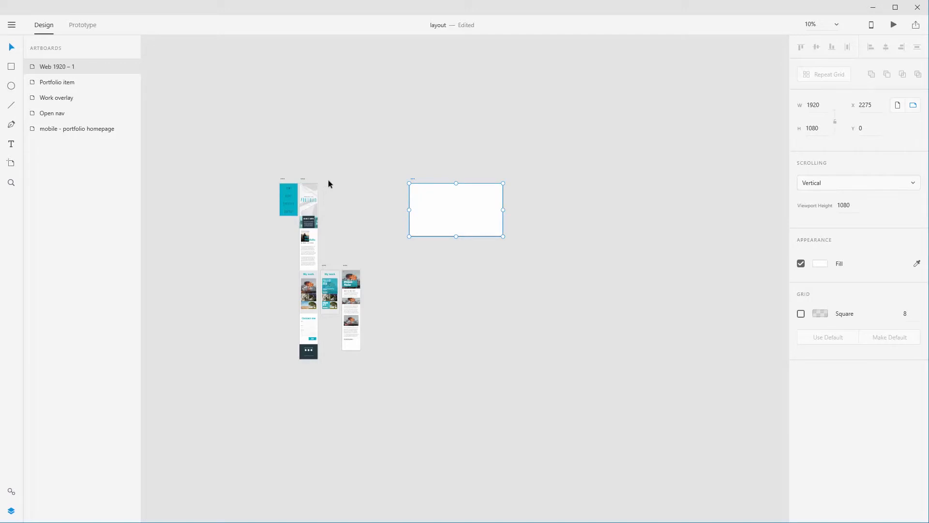
drag(455, 237, 456, 413)
drag(364, 275, 571, 428)
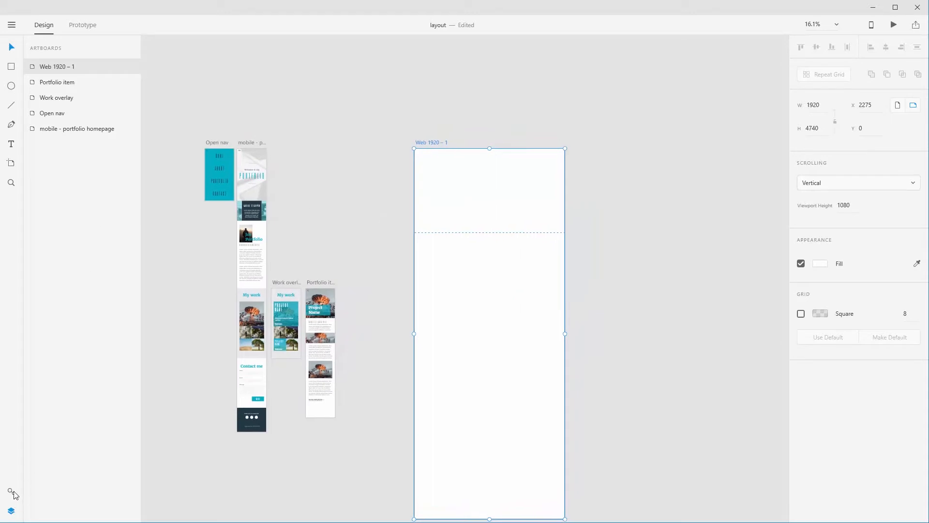
Step: Show the document's saved colours, character styles and symbols
click(12, 491)
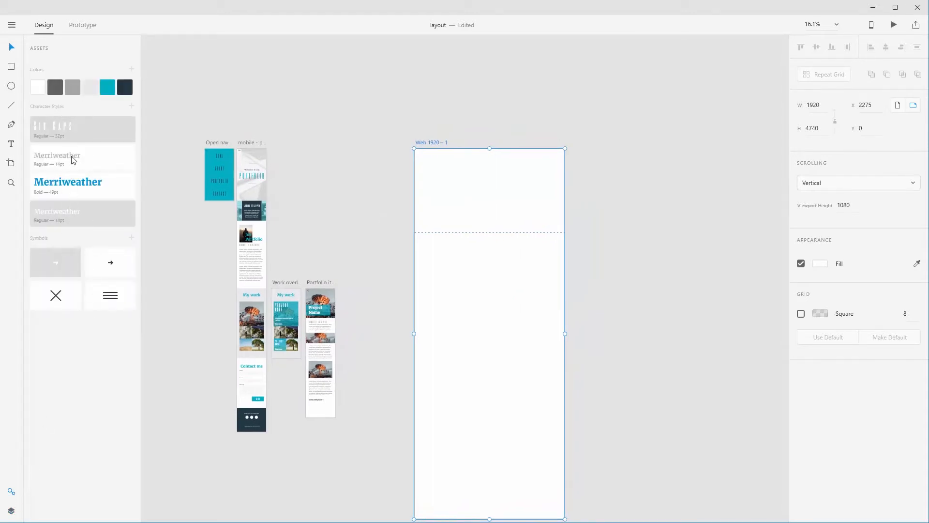
click(75, 132)
click(75, 236)
click(300, 126)
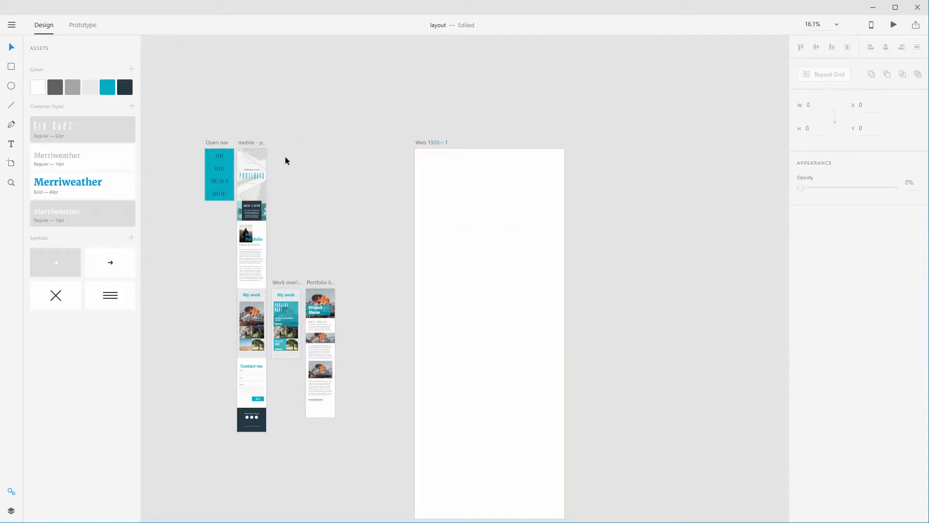
Step: Copy the mobile homepage's hero background and portfolio heading onto the Web 1920 artboard, with the background filling the artboard's upper section
click(253, 159)
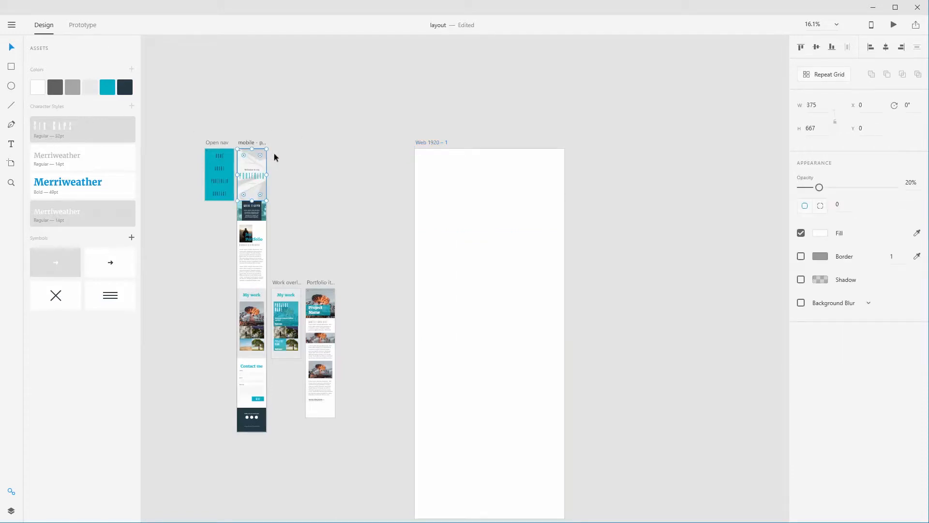
drag(273, 152, 243, 207)
drag(246, 190, 564, 233)
click(451, 196)
click(440, 199)
click(603, 232)
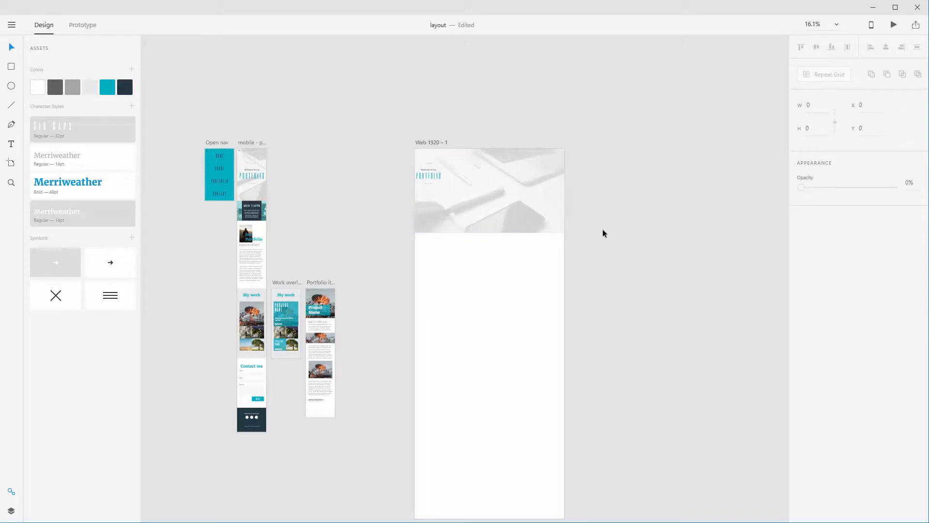
Step: Copy the Making It Happen strip and the about section from the mobile homepage onto the Web 1920 artboard below the hero
click(238, 214)
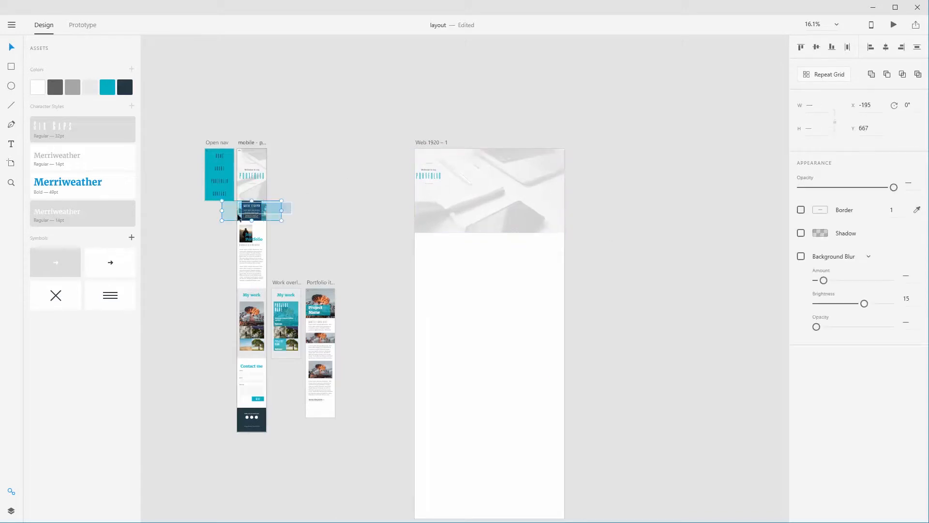
drag(231, 209, 471, 274)
click(261, 260)
drag(252, 261, 472, 367)
click(531, 347)
Step: Group the welcome text, PORTFOLIO heading and both divider lines, and move them to about the middle of the hero image
key(ctrl+space)
drag(383, 137, 589, 279)
key(ctrl+1)
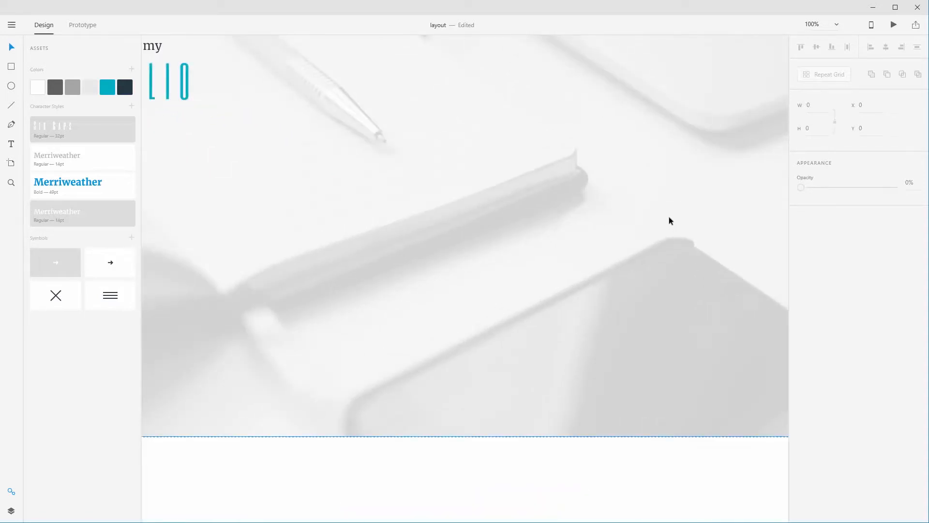
drag(926, 3, 928, 3)
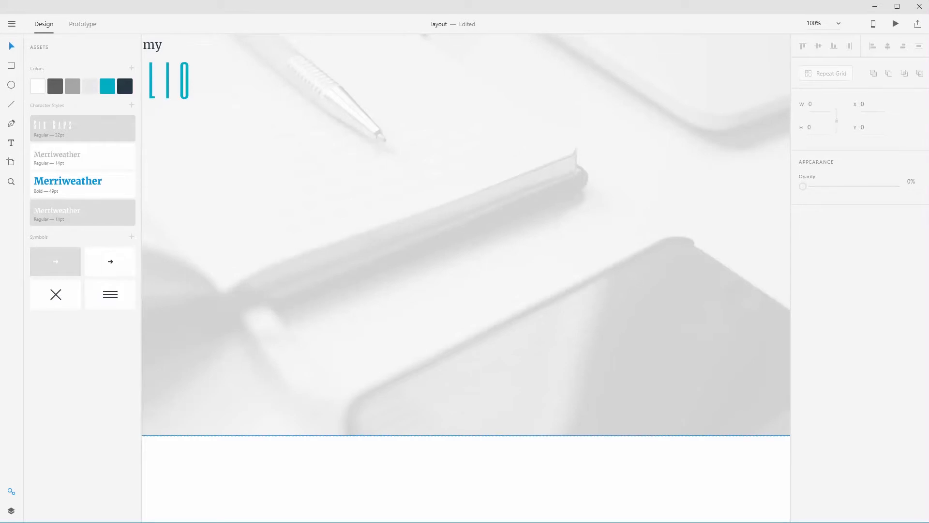
key(ctrl+minus)
key(ctrl+minus)
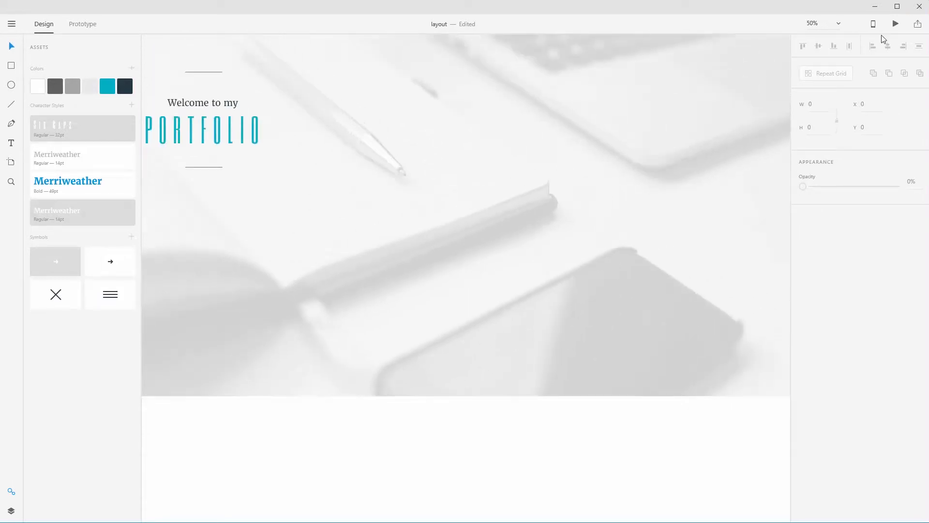
drag(586, 173, 563, 187)
click(298, 190)
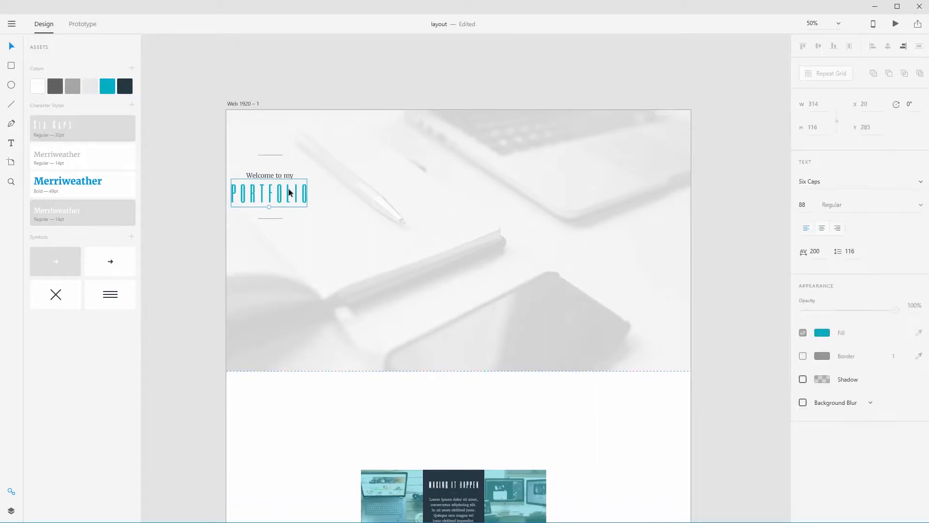
shift+click(268, 219)
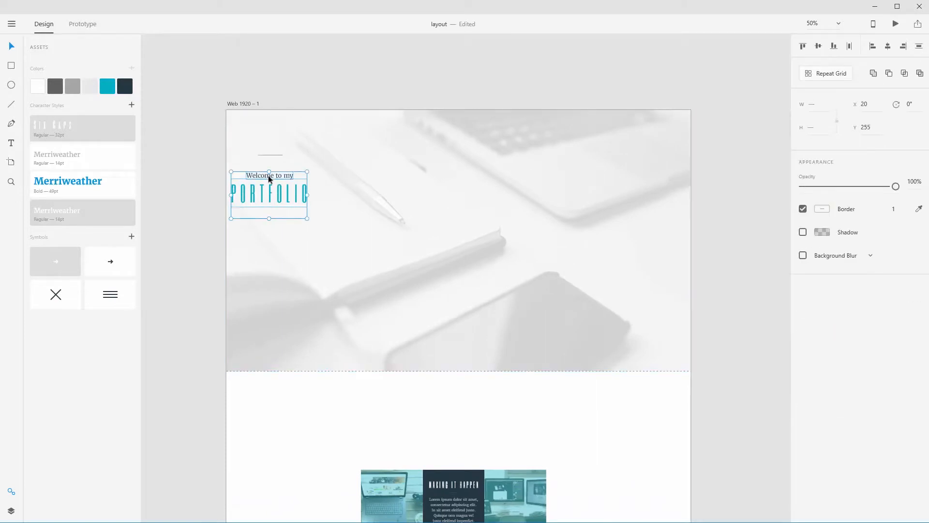
shift+click(265, 154)
drag(266, 154, 457, 201)
Step: Align the heading group with the hero background, both vertically and horizontally centred
click(542, 178)
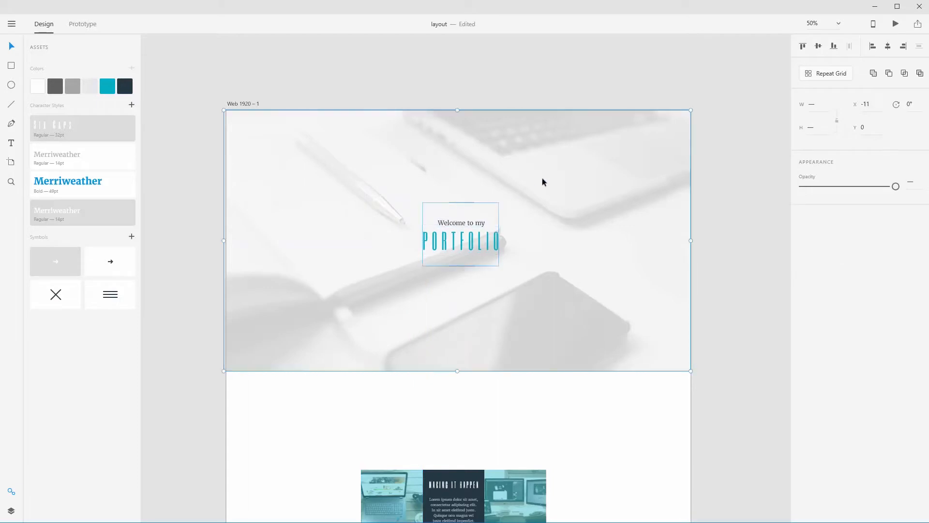
click(821, 46)
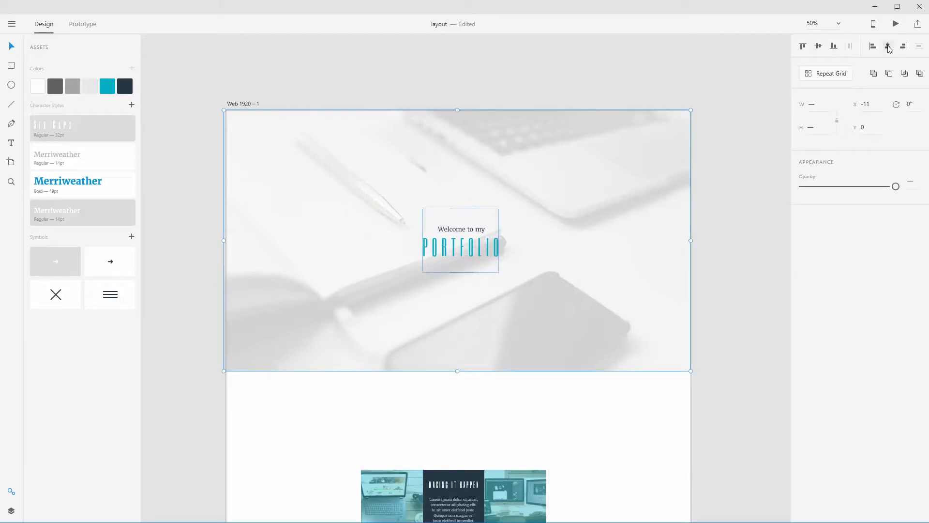
click(888, 47)
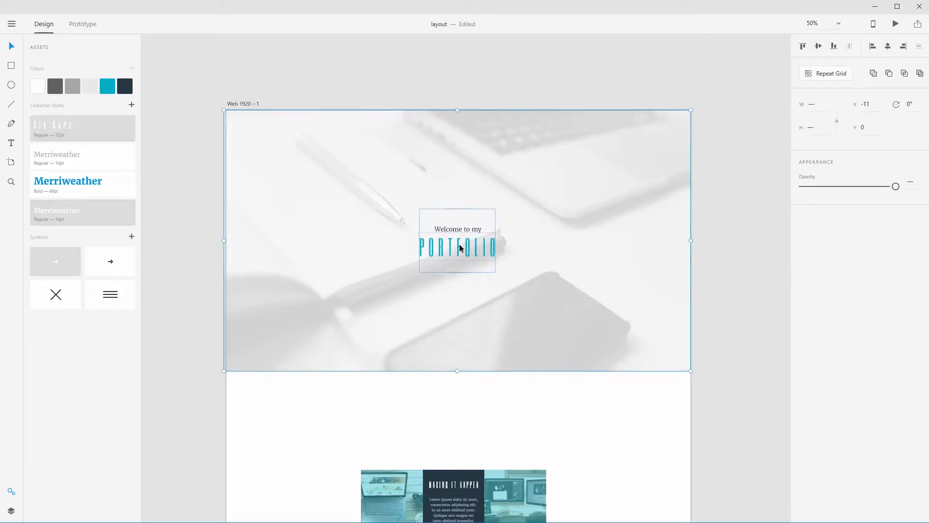
click(728, 218)
Step: Enlarge the hero's heading group to about 699 by 587 and reposition it around the hero's centre
click(482, 249)
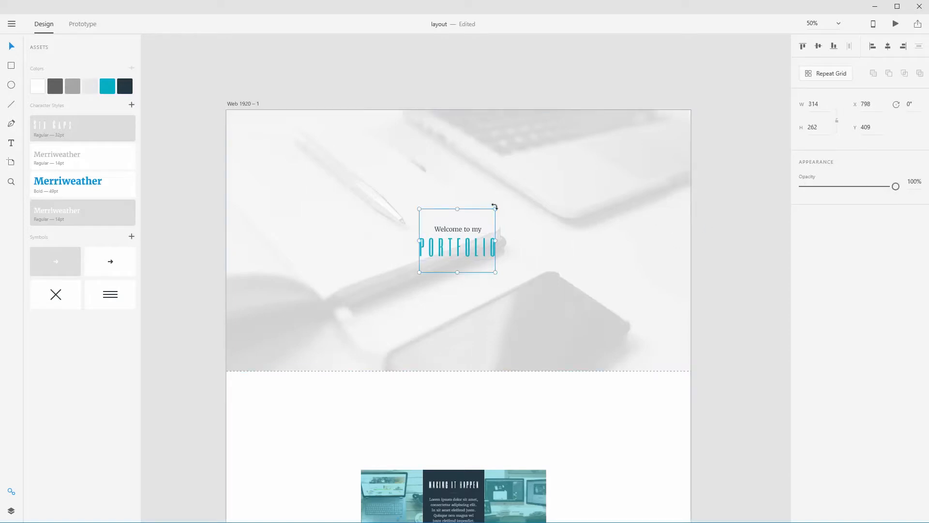
drag(495, 208, 632, 128)
drag(556, 212, 500, 256)
click(704, 255)
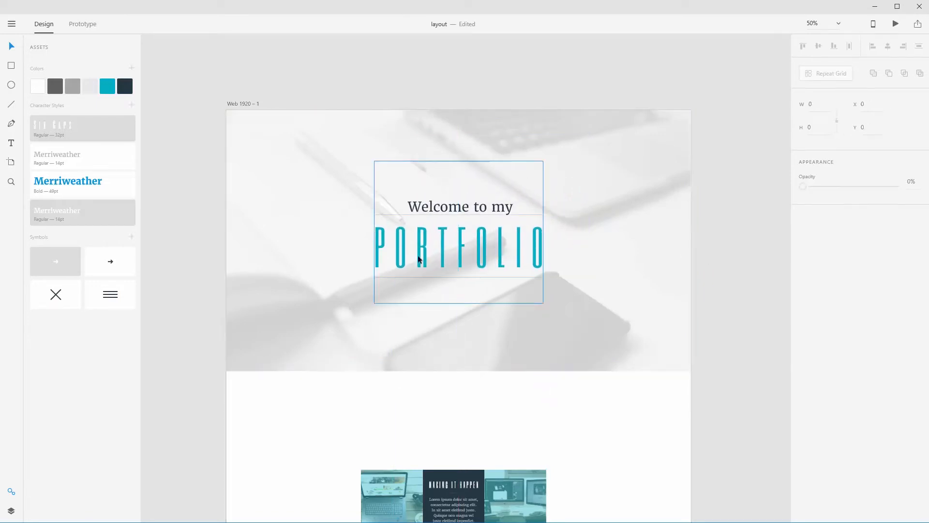
click(420, 258)
double_click(466, 252)
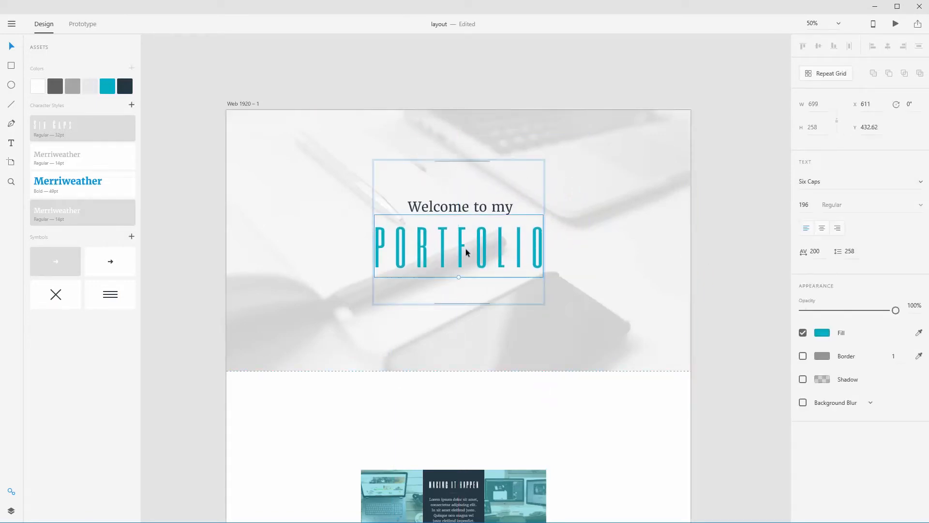
click(736, 229)
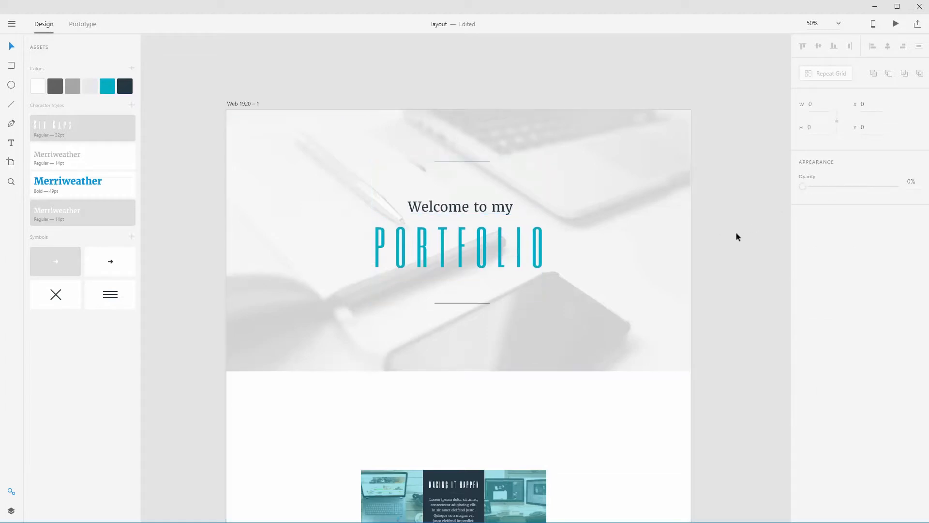
Step: Scale the hero's heading group down proportionally to about 578 by 486 around its centre
key(ctrl+1)
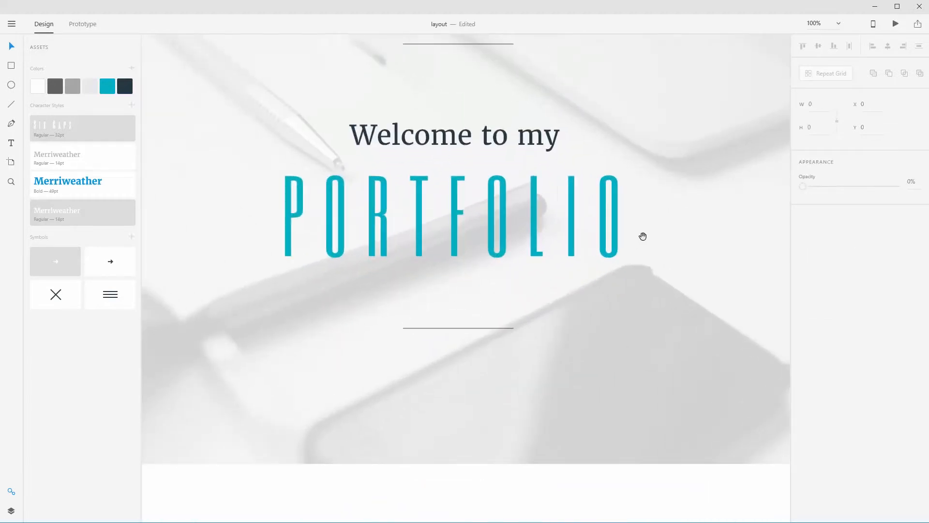
drag(643, 234, 644, 305)
click(524, 300)
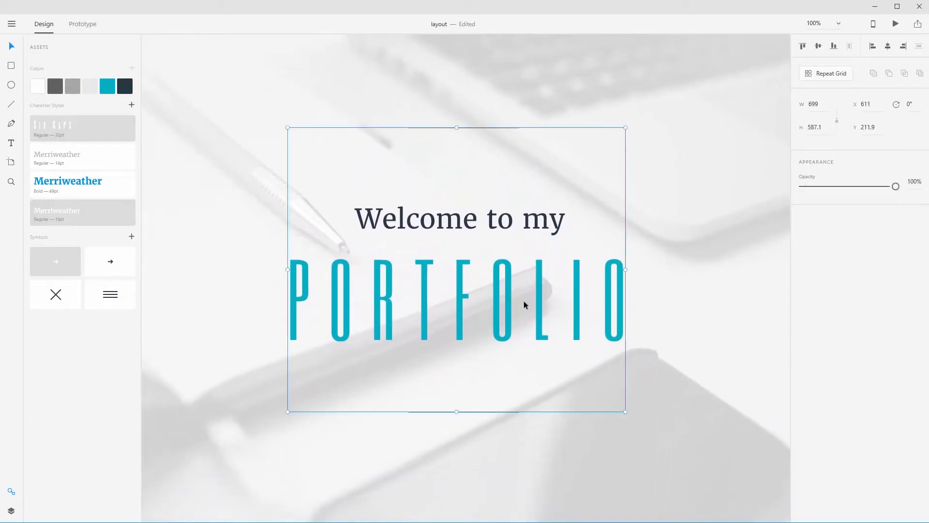
drag(626, 129, 596, 151)
click(608, 154)
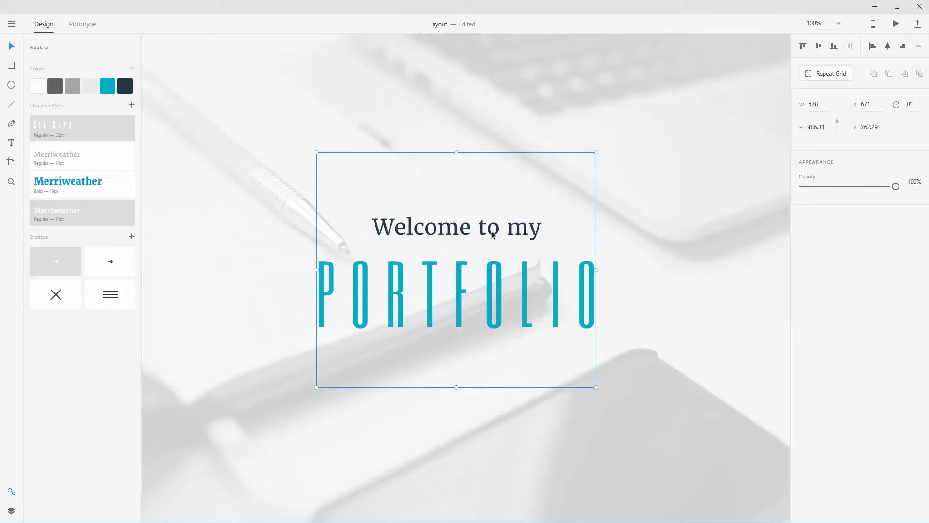
Step: Reduce the size of the "Welcome to my" text and shift it up together with the PORTFOLIO heading between the divider lines
double_click(499, 231)
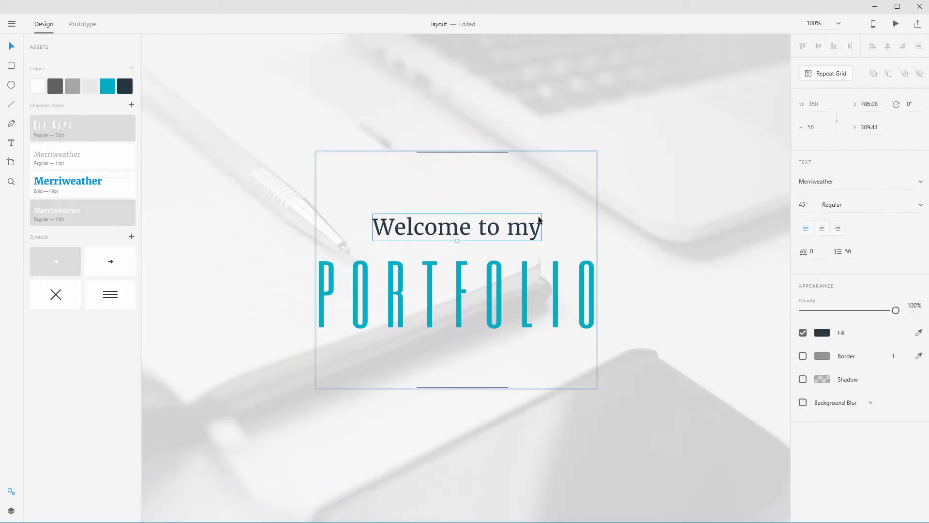
drag(457, 241, 463, 234)
shift+click(460, 281)
drag(460, 281, 460, 271)
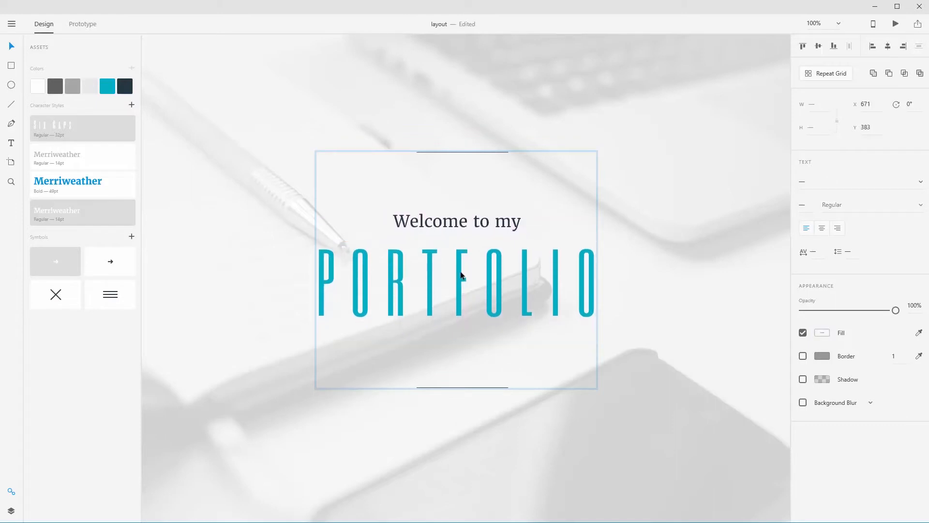
click(661, 230)
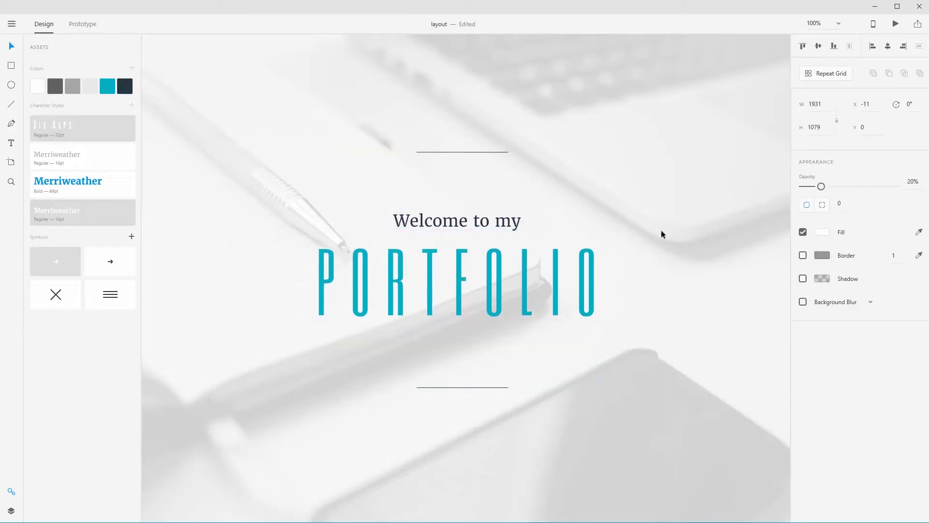
Step: Place the three-line menu symbol in the hero's upper-left corner at about X 29, Y 28
drag(645, 296, 649, 274)
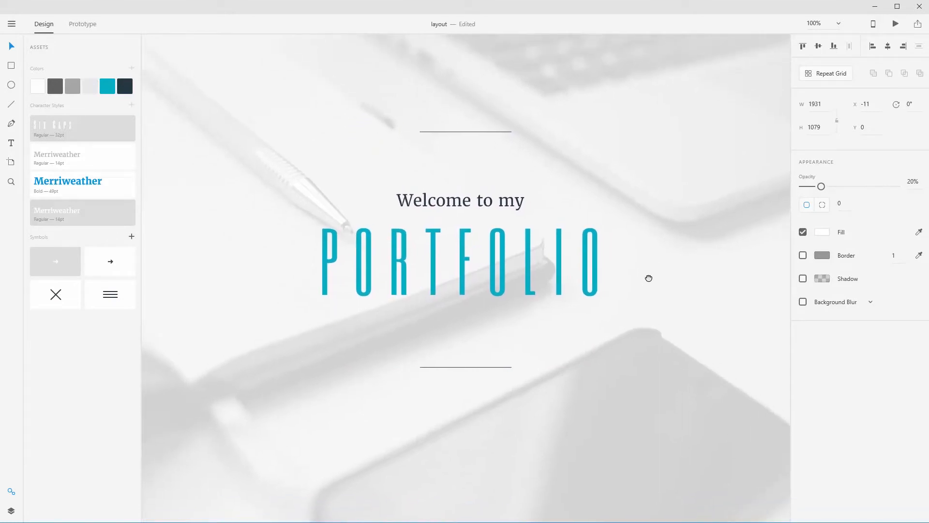
key(ctrl+minus)
key(ctrl+minus)
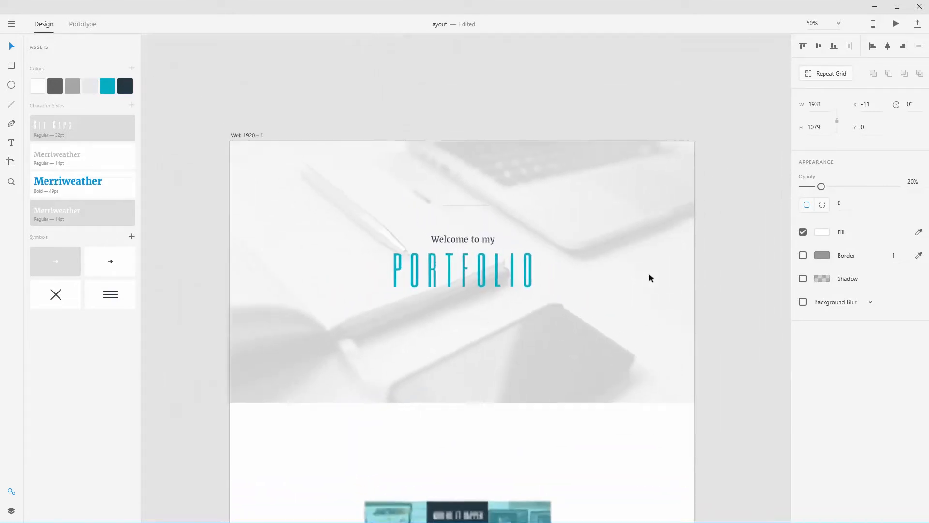
click(56, 304)
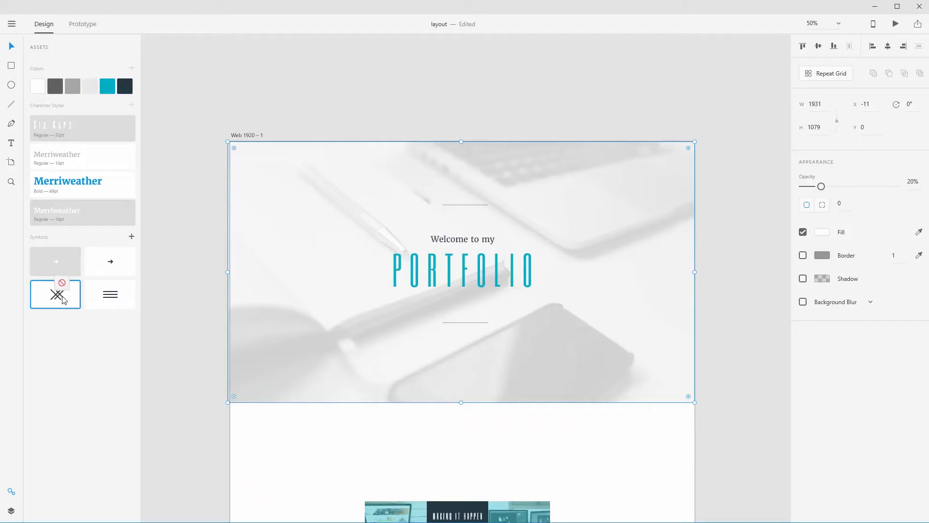
drag(110, 294, 244, 166)
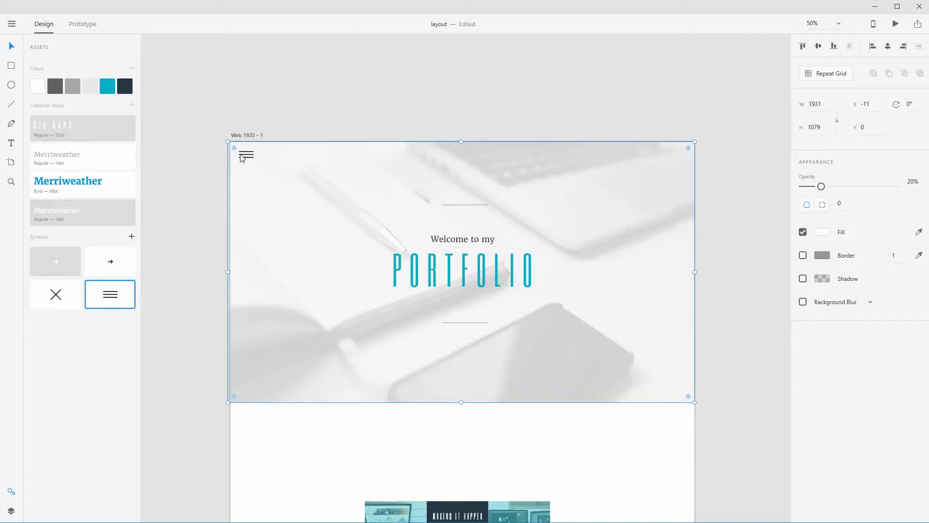
click(372, 98)
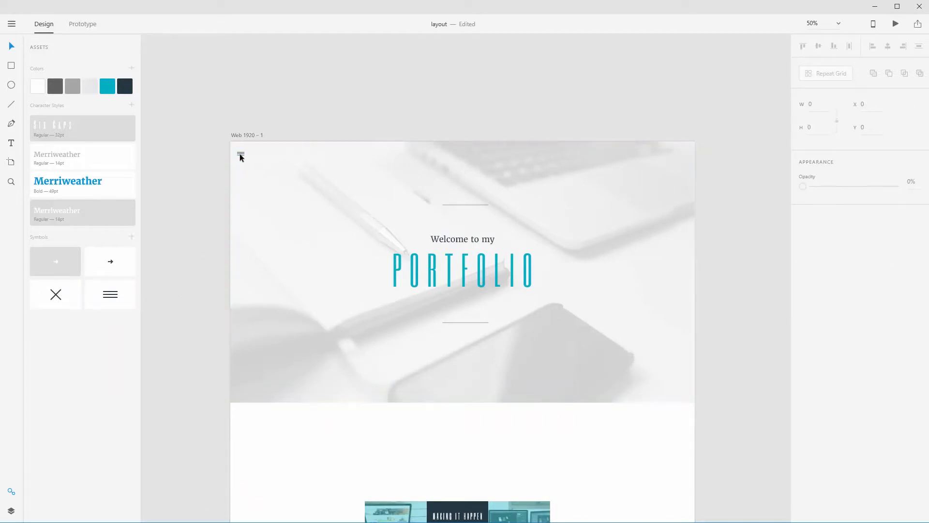
key(ctrl+plus)
key(ctrl+plus)
drag(240, 155, 431, 254)
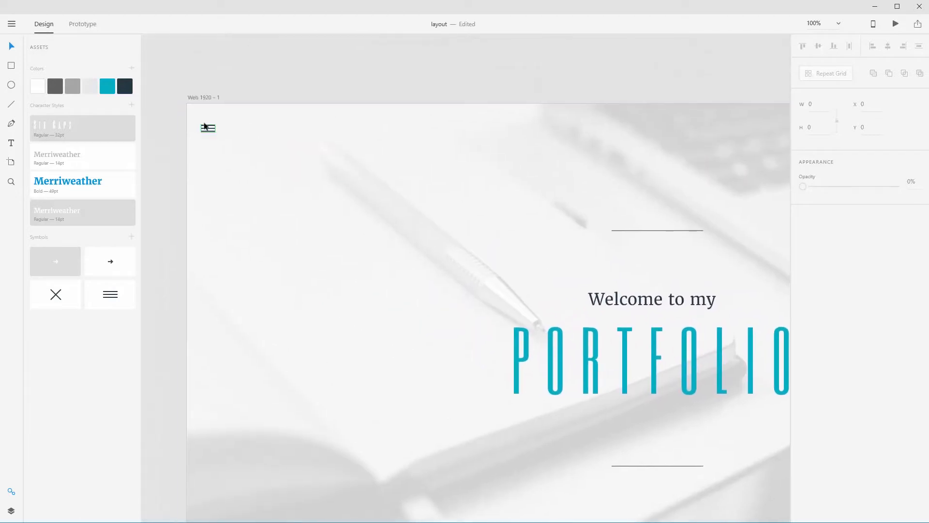
drag(204, 126, 214, 125)
drag(512, 322, 336, 235)
drag(401, 402, 411, 251)
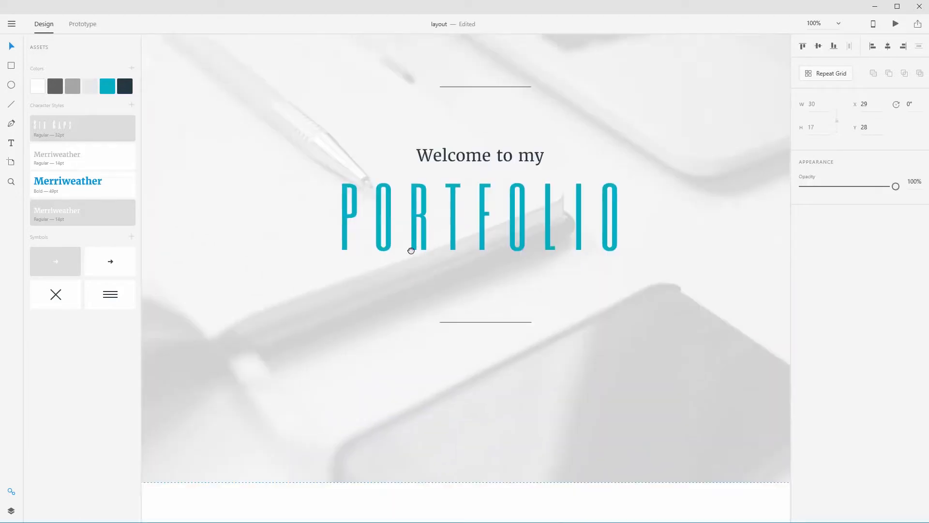
scroll(450, 195, down, 8)
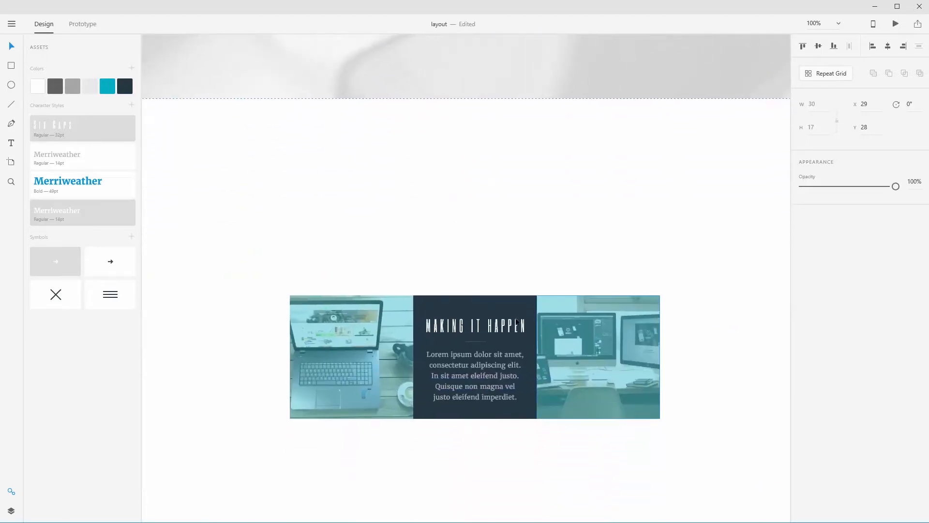
Step: Place the MAKING IT HAPPEN image band directly beneath the hero at the artboard's left edge, at X 0, Y 1079
drag(325, 222, 514, 211)
drag(547, 308, 342, 165)
key(ctrl+z)
drag(317, 197, 485, 198)
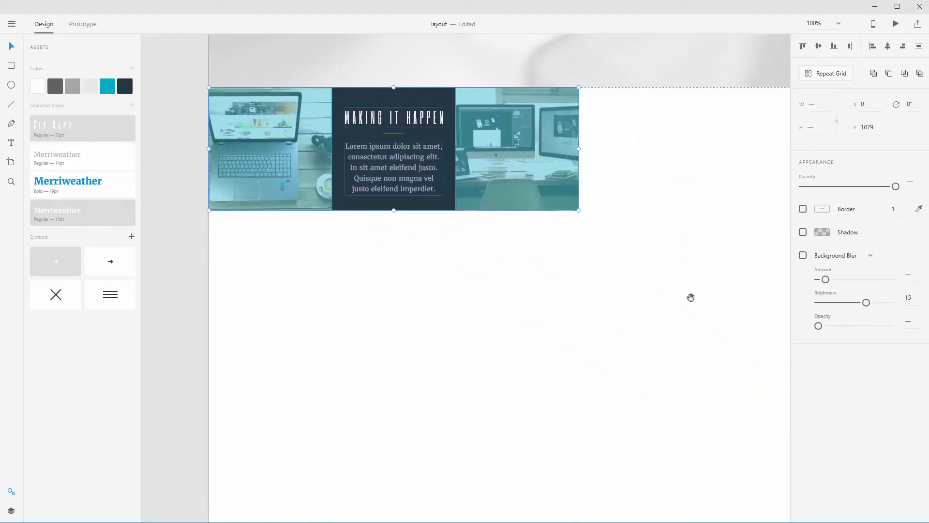
Step: Scale the MAKING IT HAPPEN band up proportionally so it spans the full width of the 1920 artboard
drag(691, 297, 500, 328)
key(ctrl+minus)
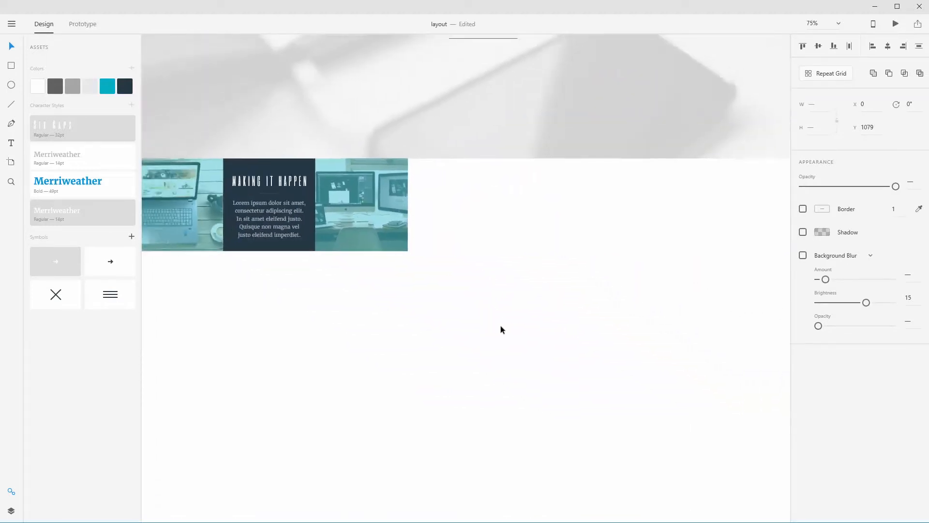
key(ctrl+minus)
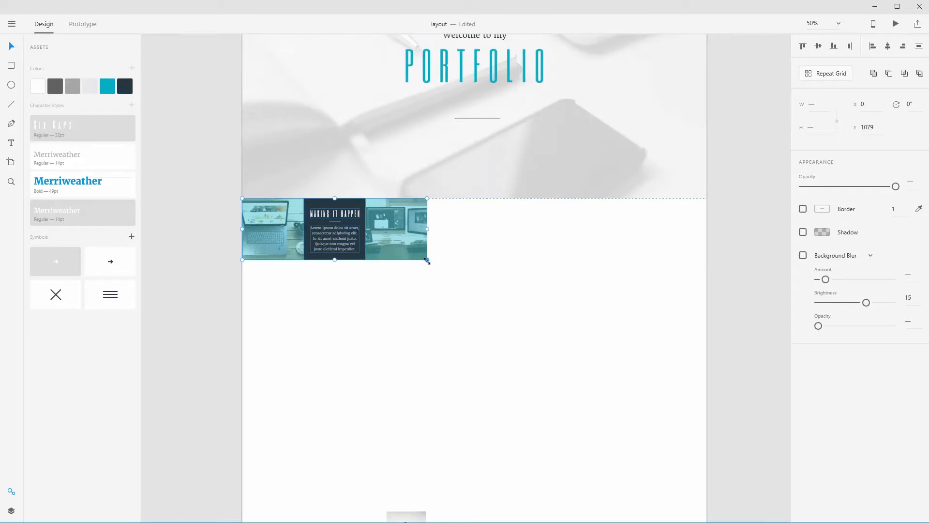
drag(427, 261, 707, 294)
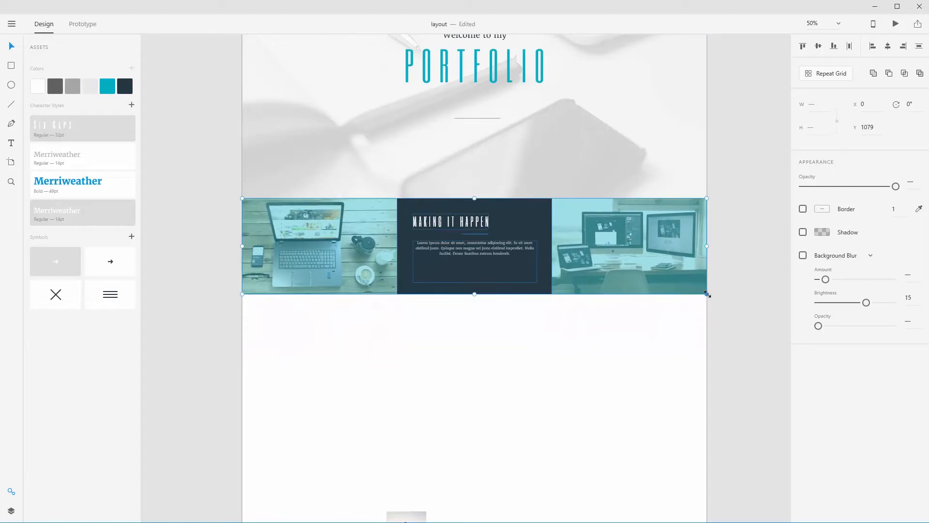
click(628, 344)
Step: Centre the MAKING IT HAPPEN heading above the divider line in the dark panel, at about X 804
key(space)
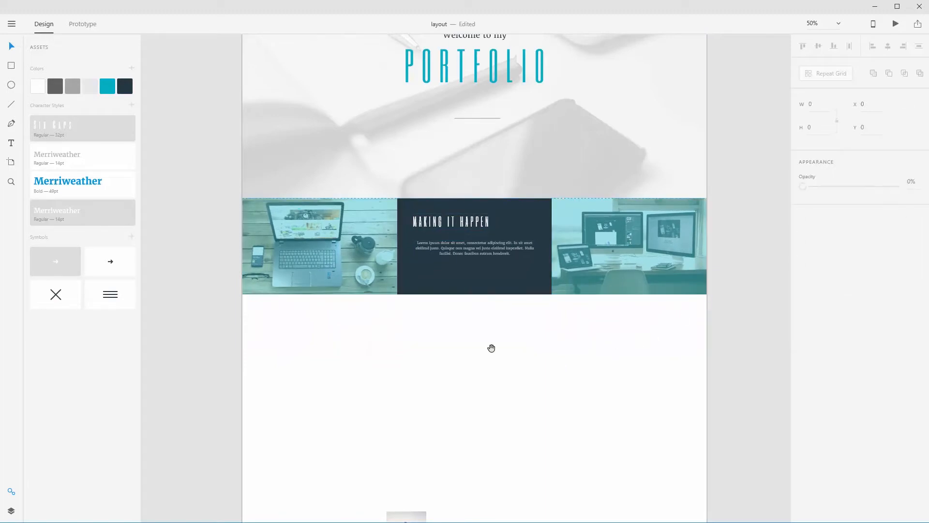
scroll(463, 316, up, 5)
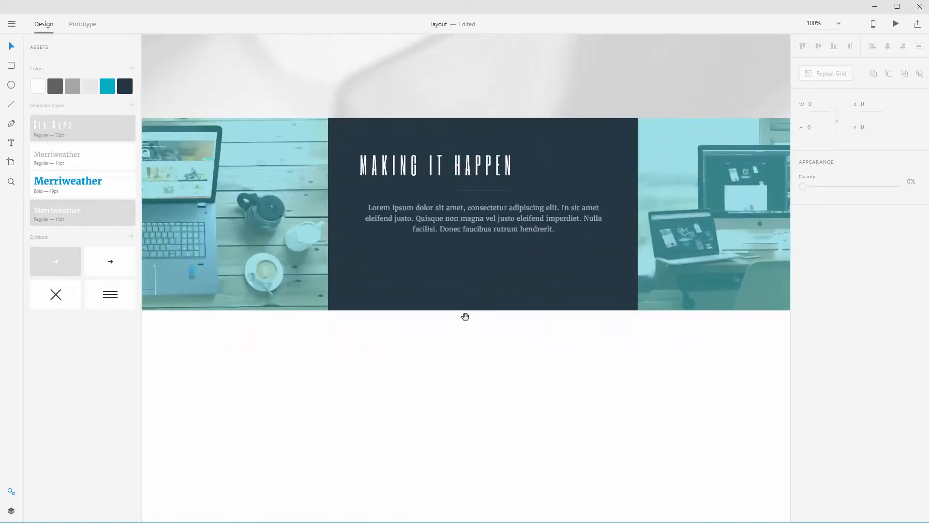
drag(464, 316, 463, 380)
drag(458, 241, 506, 241)
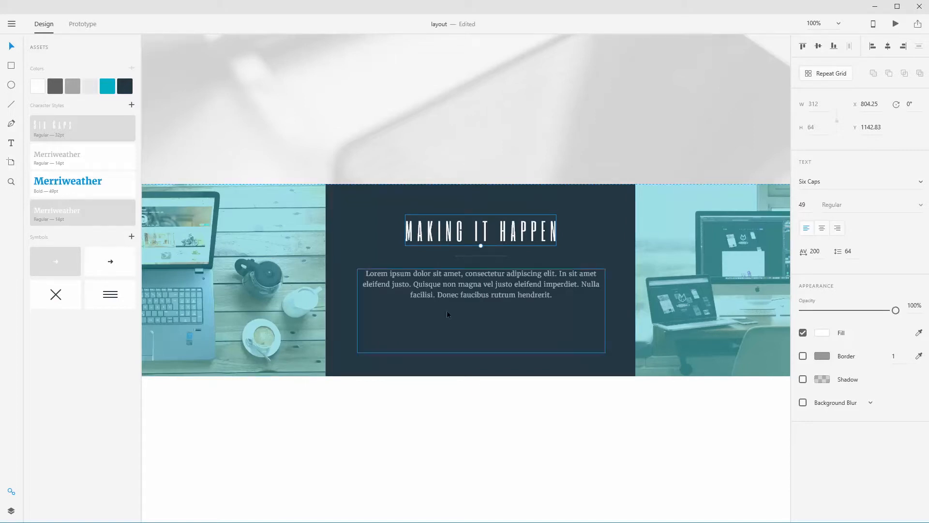
Step: Compare the text settings of the mobile MAKING IT HAPPEN heading with those of the desktop section's paragraph
drag(385, 331, 576, 330)
drag(427, 311, 626, 355)
drag(329, 267, 672, 314)
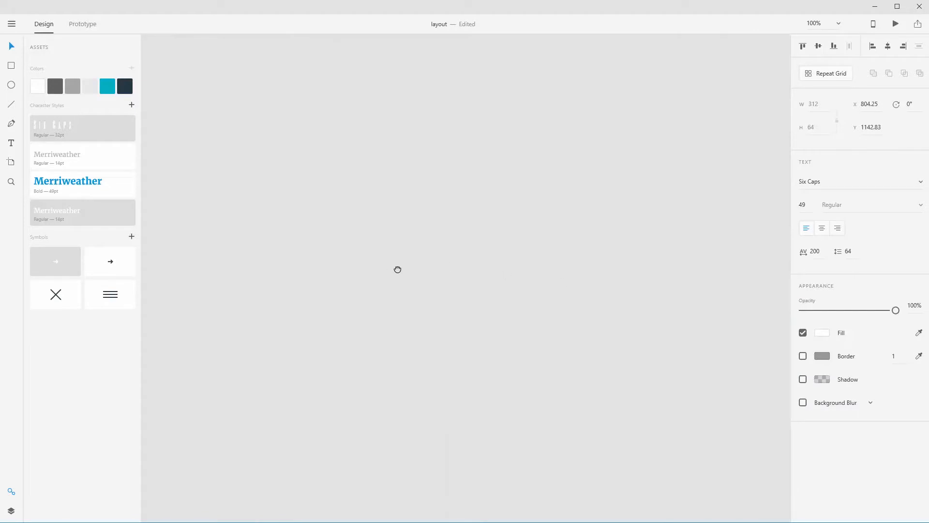
drag(295, 246, 610, 297)
click(414, 118)
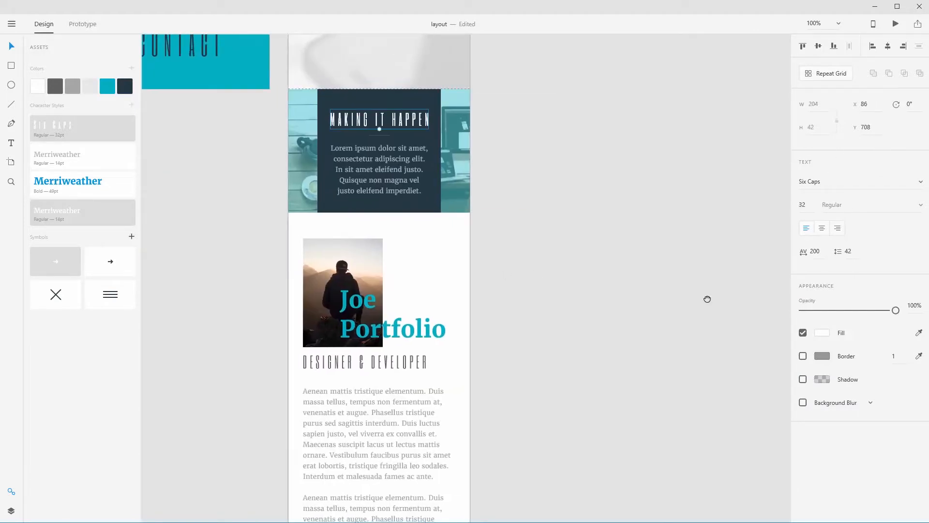
drag(707, 299, 421, 276)
drag(643, 293, 339, 271)
drag(702, 286, 353, 261)
drag(689, 299, 522, 284)
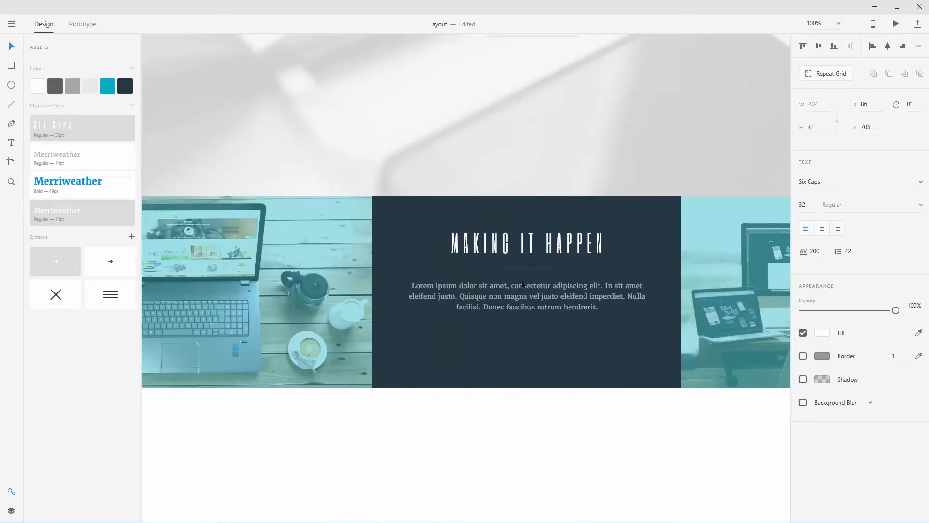
click(555, 305)
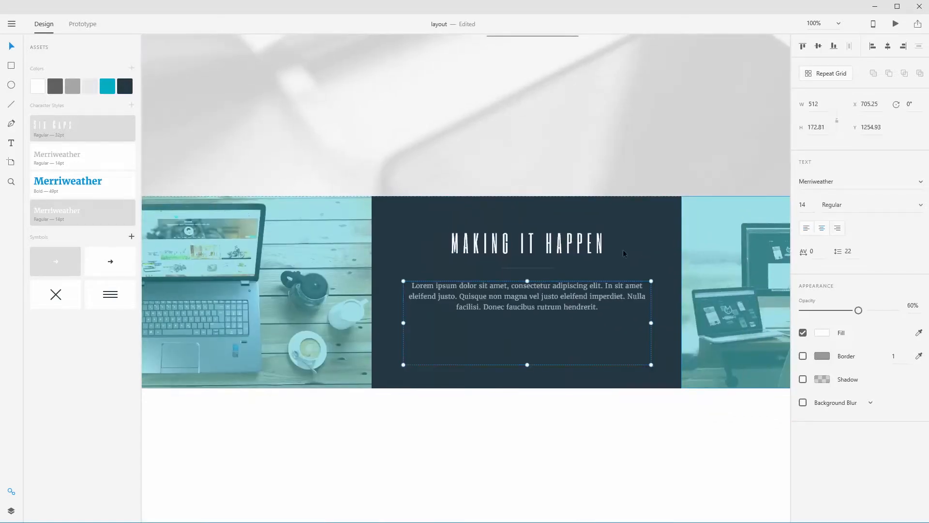
Step: Set the desktop MAKING IT HAPPEN heading's font size to 50
drag(574, 305, 543, 279)
click(531, 212)
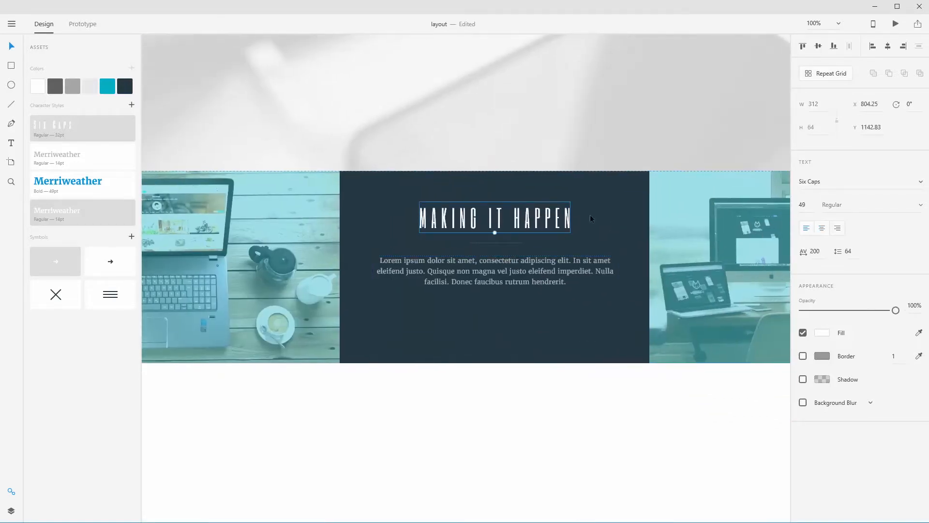
text(50)
key(Return)
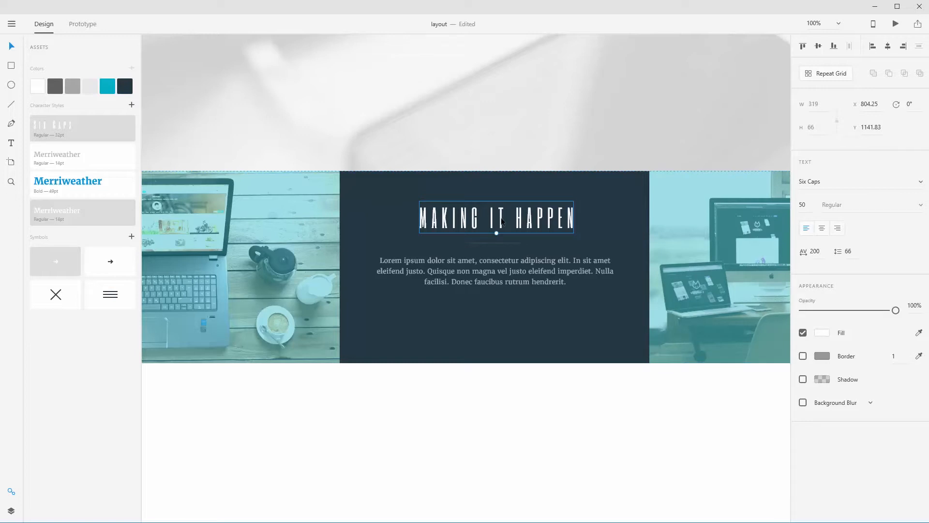
Step: Set the paragraph under MAKING IT HAPPEN to font size 18 with a line spacing of 28
click(540, 284)
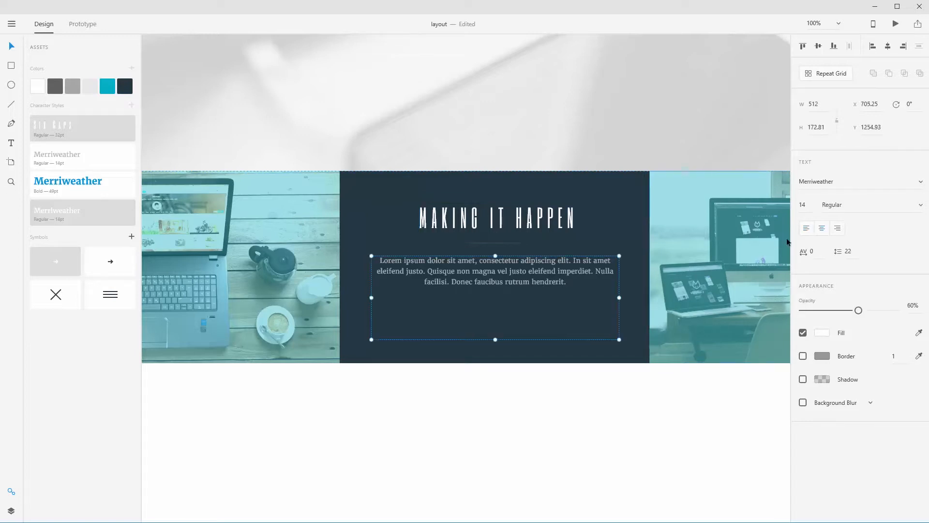
click(802, 204)
key(Return)
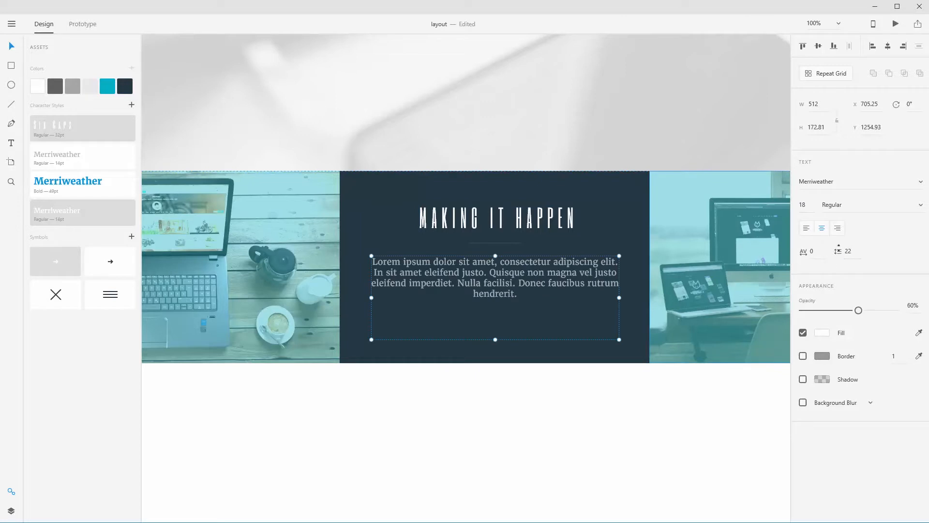
key(ctrl+a)
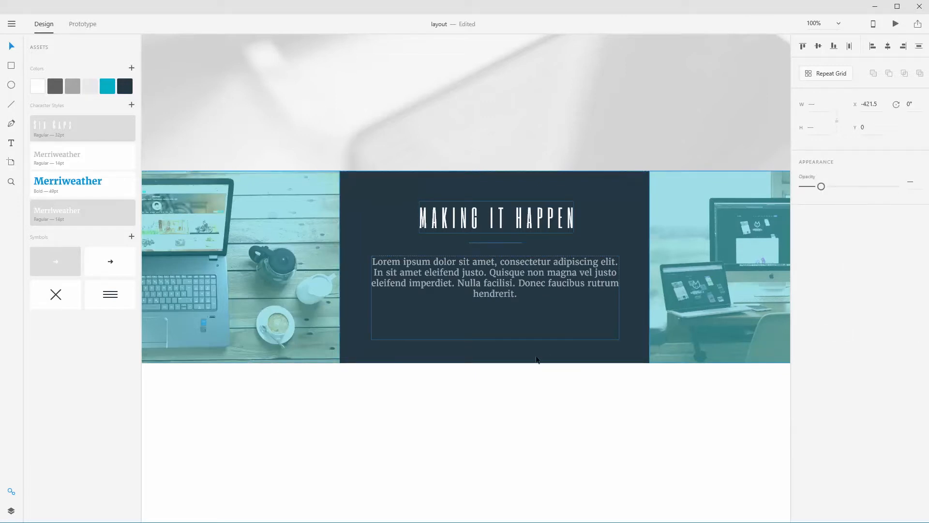
click(545, 285)
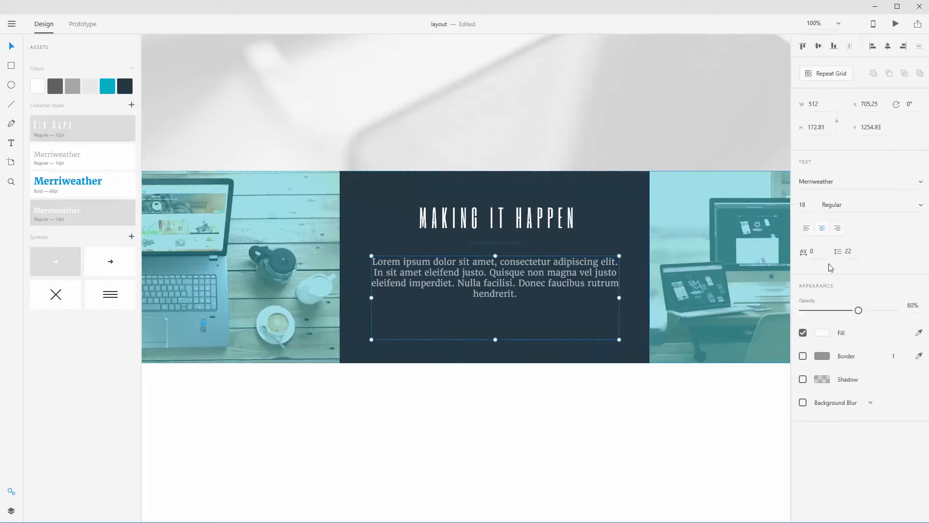
click(842, 251)
text(28)
key(Return)
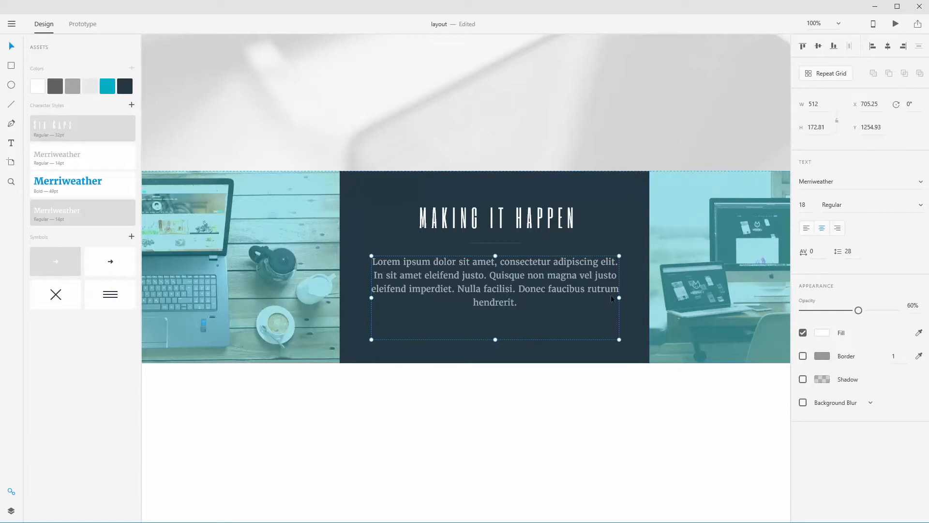
Step: Narrow the MAKING IT HAPPEN paragraph's text box symmetrically around its centre to a width of about 462
key(alt)
drag(619, 297, 606, 297)
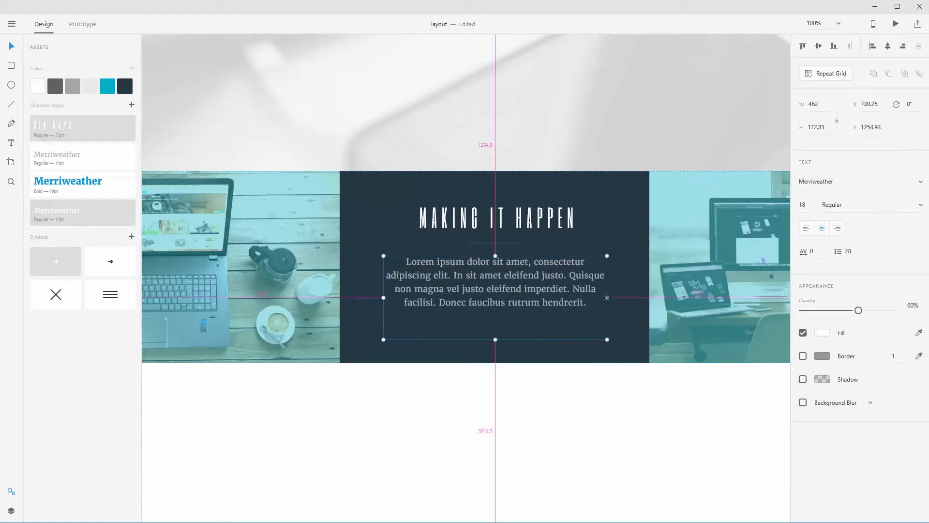
click(619, 405)
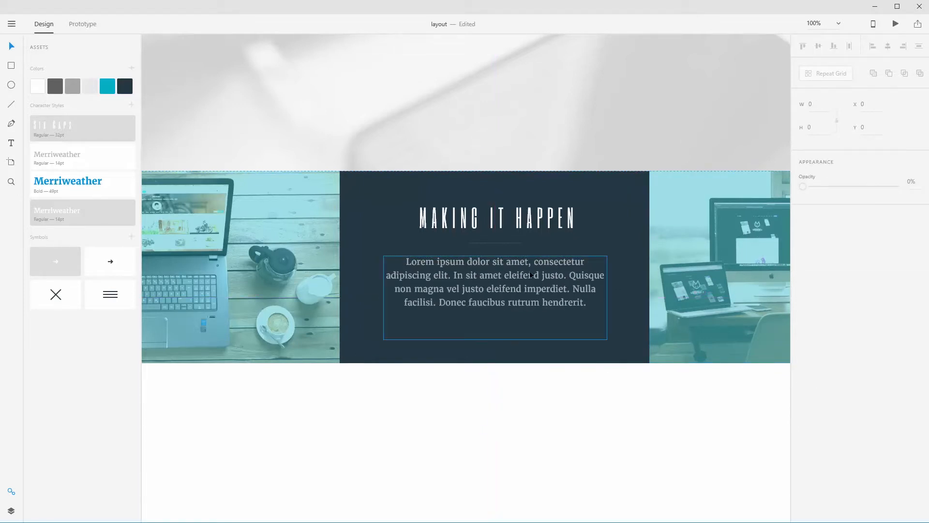
Step: Shift the MAKING IT HAPPEN heading, divider line and paragraph down together within the dark panel, to about Y 1163
click(508, 243)
shift+click(513, 264)
shift+click(524, 214)
drag(524, 214, 524, 224)
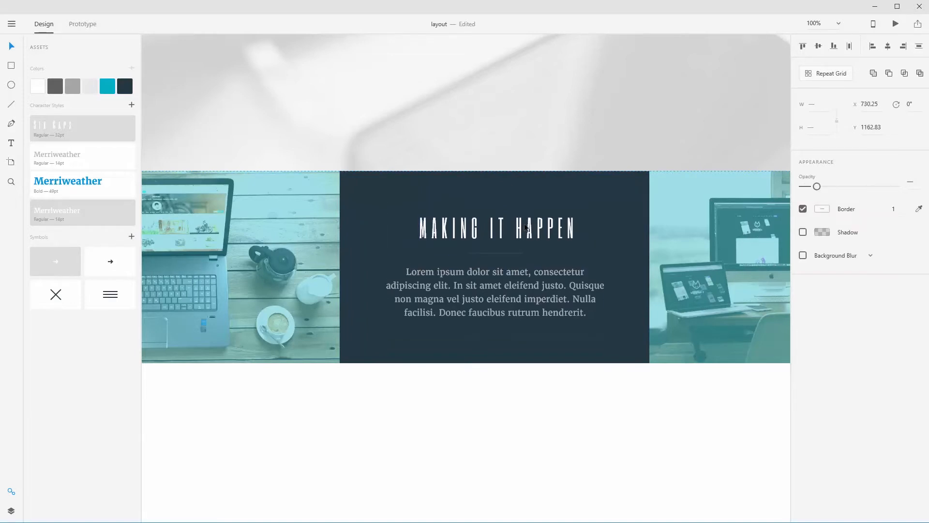
click(608, 421)
click(522, 345)
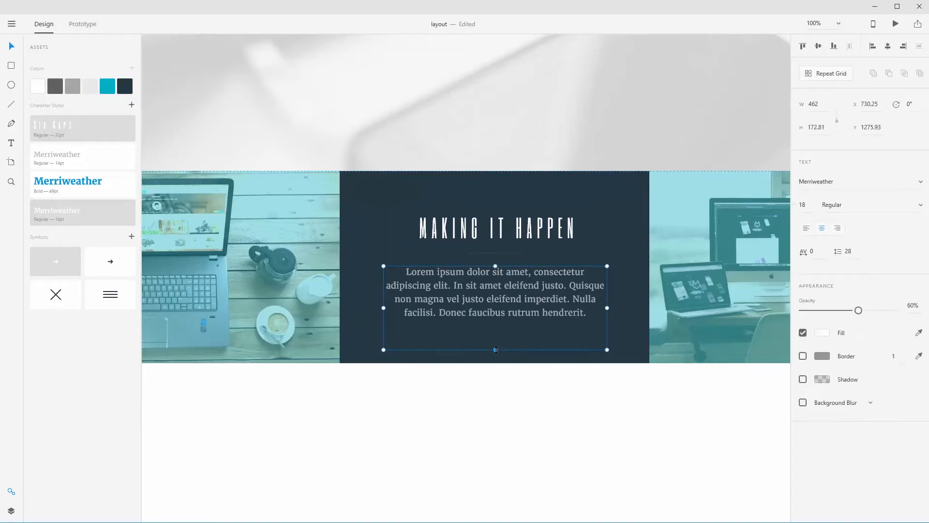
click(556, 390)
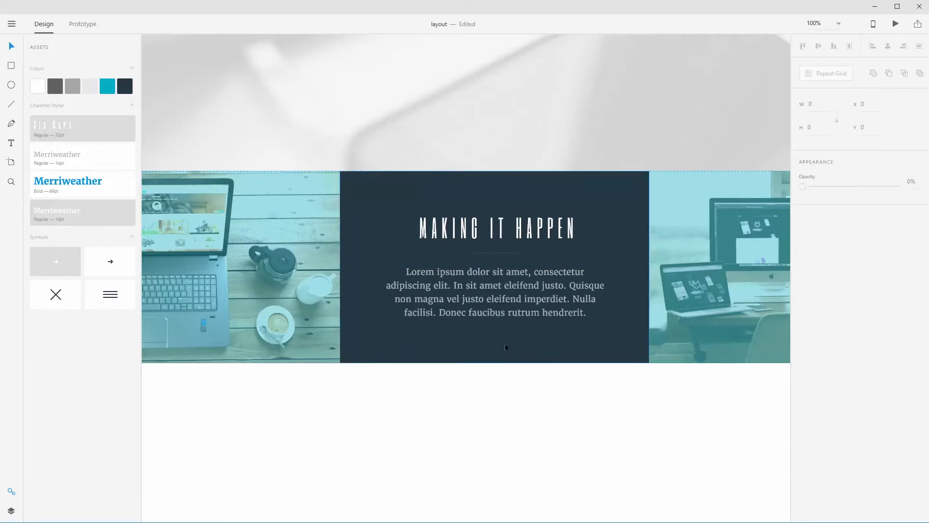
Step: Turn on the square grid with size 8 for the Web 1920 – 1 artboard
drag(541, 360, 693, 338)
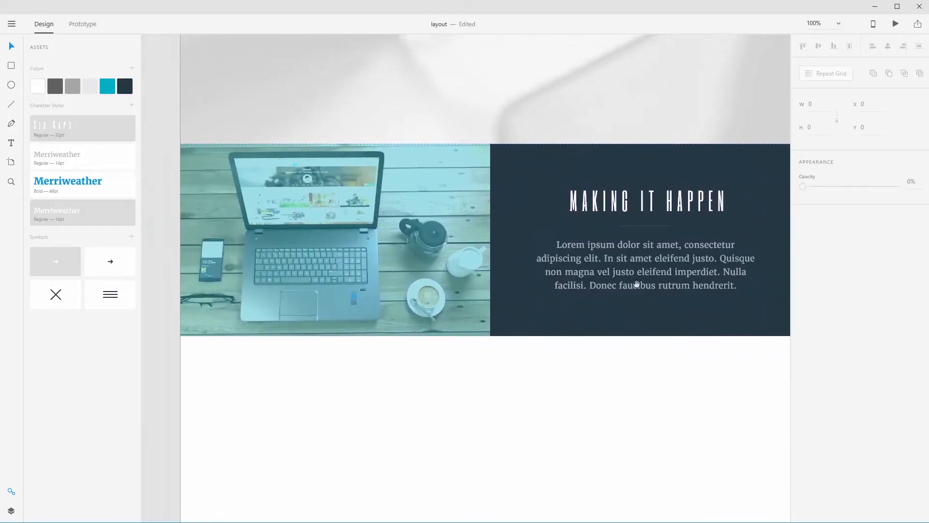
drag(668, 275, 429, 279)
key(ctrl+minus)
key(ctrl+minus)
drag(450, 332, 500, 346)
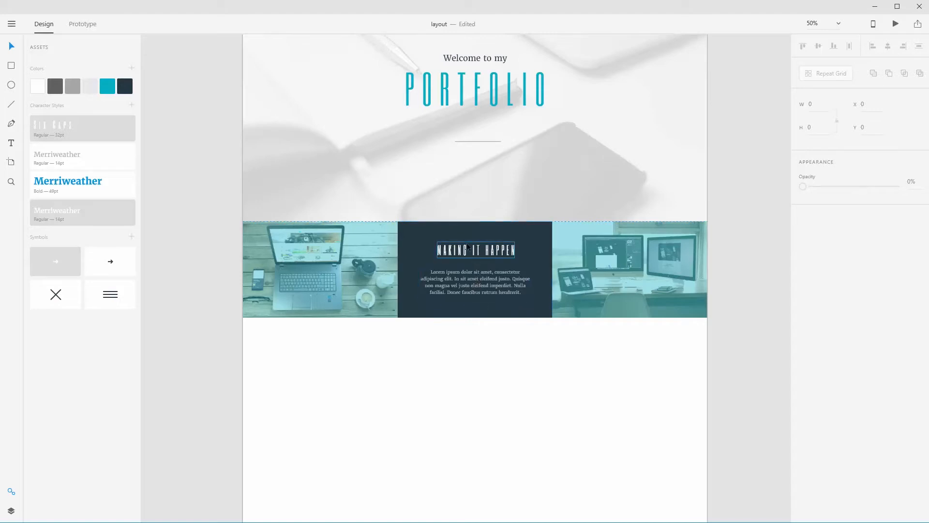
scroll(392, 364, down, 4)
scroll(477, 271, left, 1)
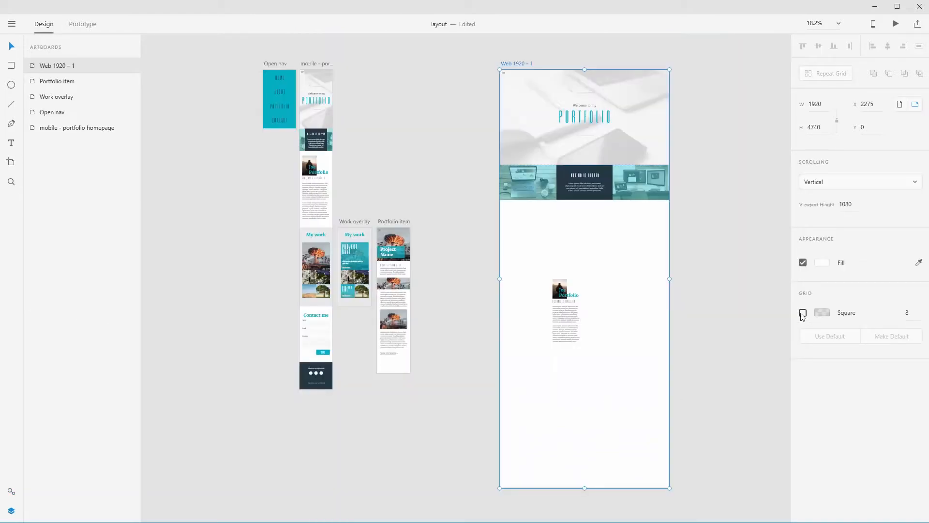
click(802, 313)
Step: Move the profile photo, name, DESIGNER & DEVELOPER subtitle and bio text together beneath the image band, to X 312, Y 1618.5
key(ctrl+1)
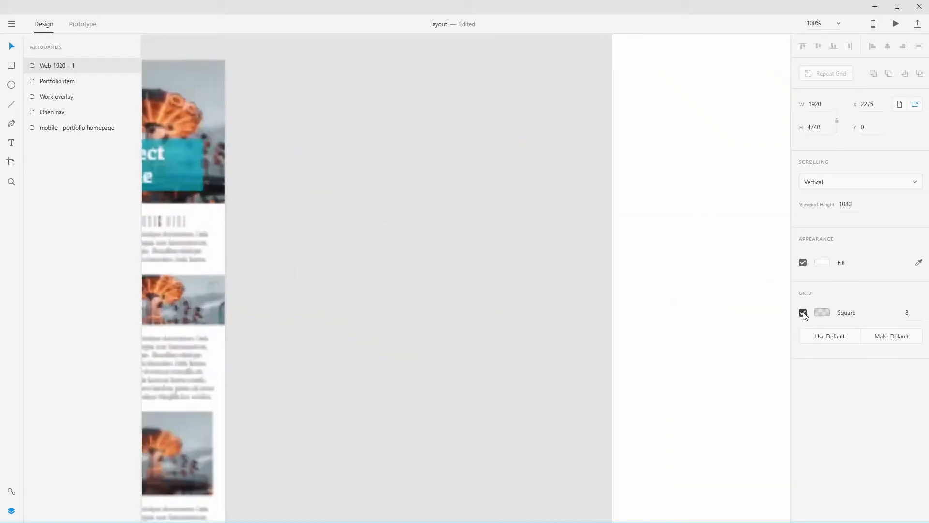
drag(589, 332, 266, 330)
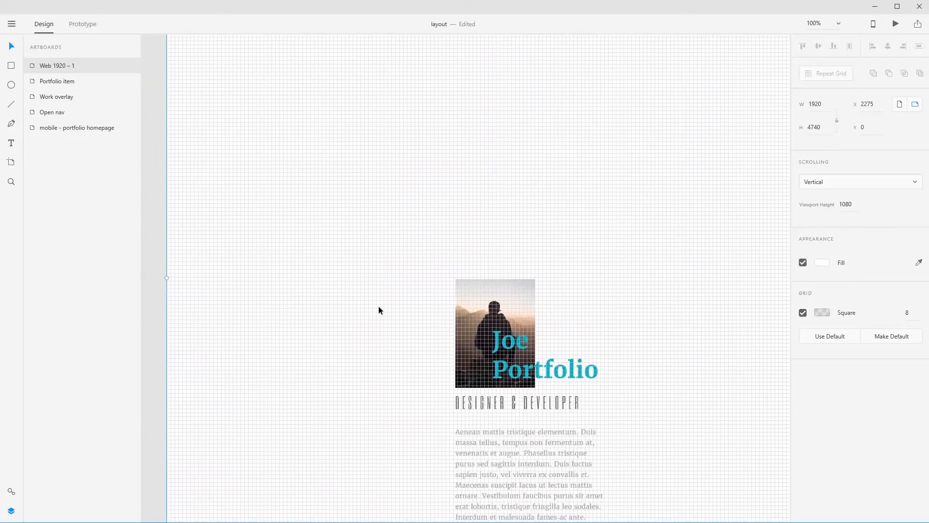
drag(391, 353, 386, 257)
drag(395, 255, 557, 407)
drag(677, 298, 669, 406)
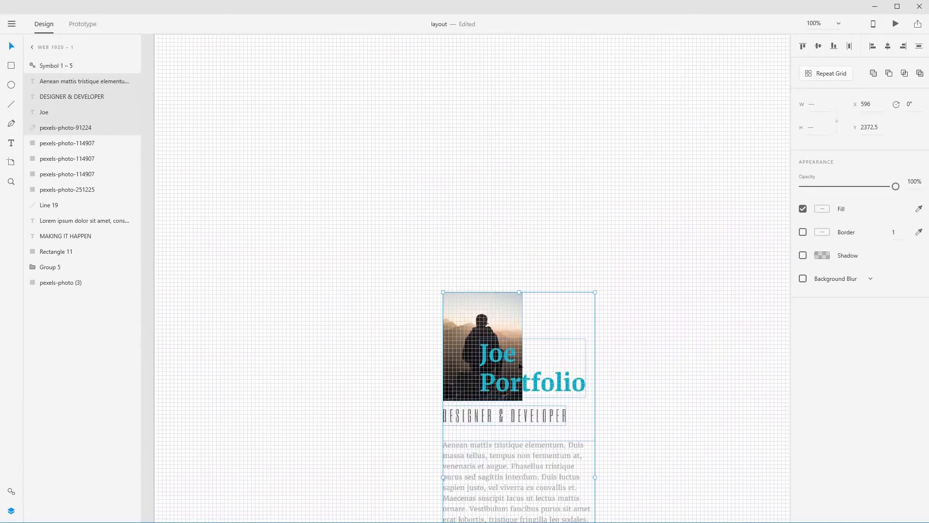
drag(492, 330, 455, 139)
drag(498, 95, 531, 339)
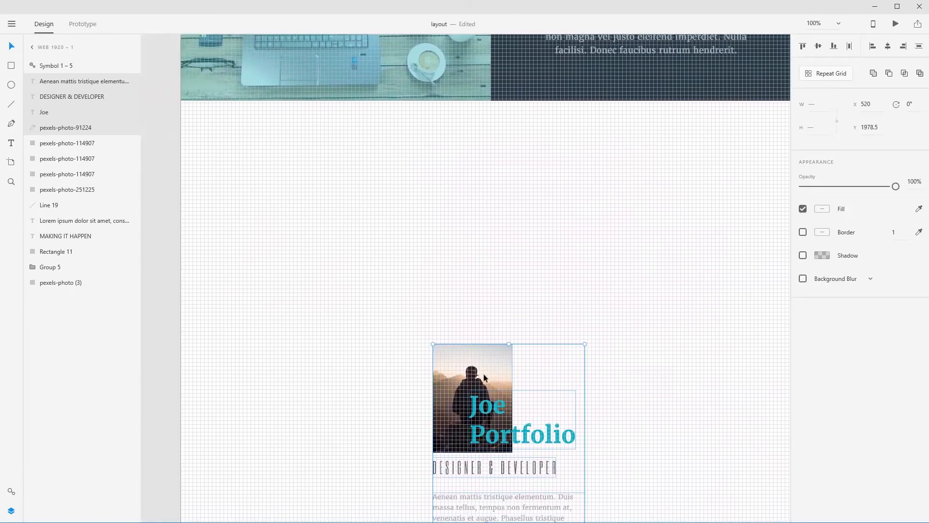
drag(484, 374, 369, 177)
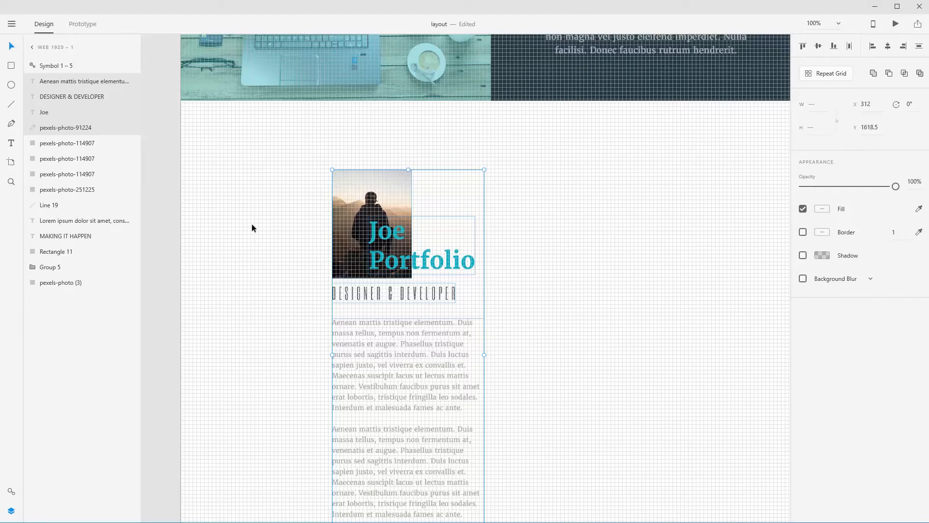
Step: Show the document's saved colours, character styles and symbols in place of the layer list
click(11, 491)
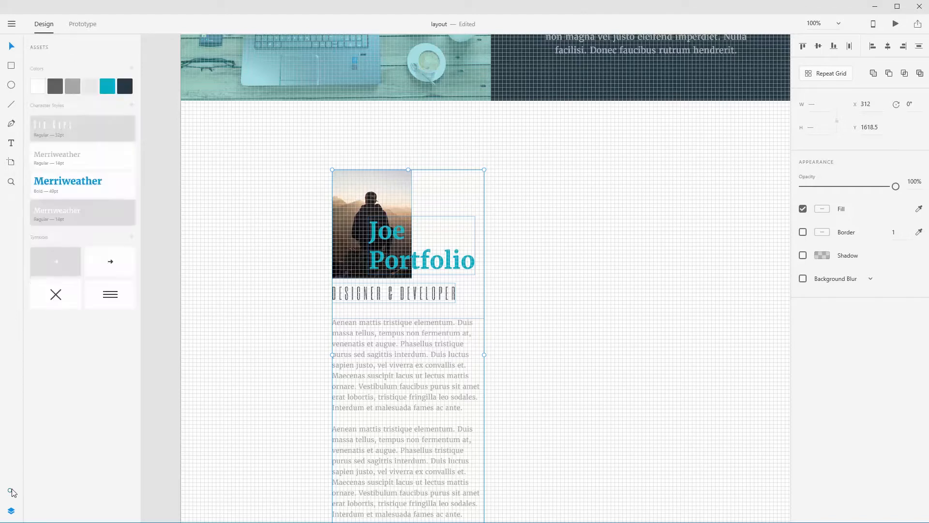
click(177, 209)
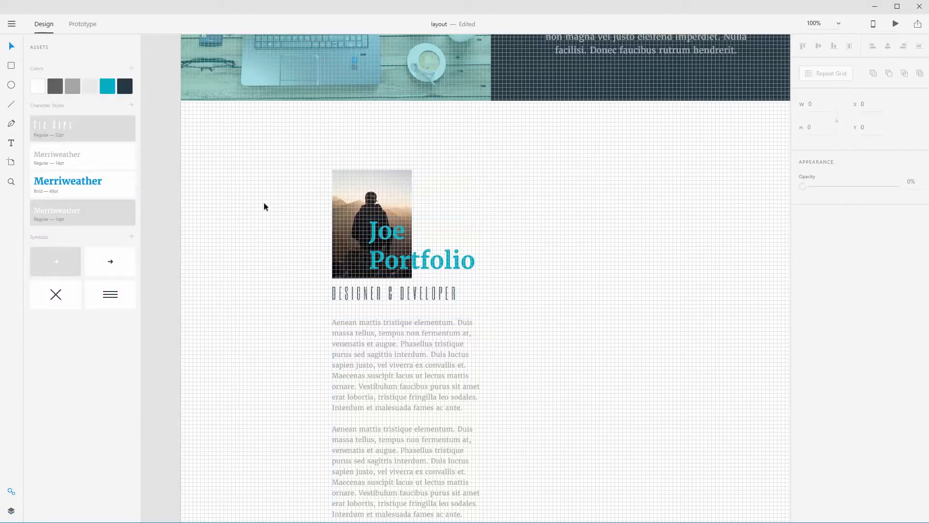
click(382, 204)
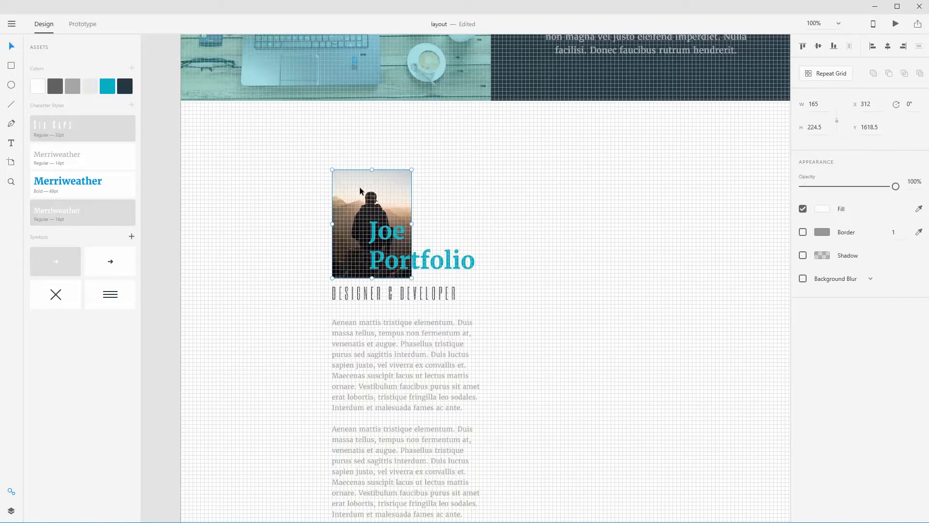
drag(380, 211, 279, 220)
Step: Draw a rectangle 1170 wide and 88 high, centred horizontally on the artboard just below the image band at Y 1512
key(ctrl+minus)
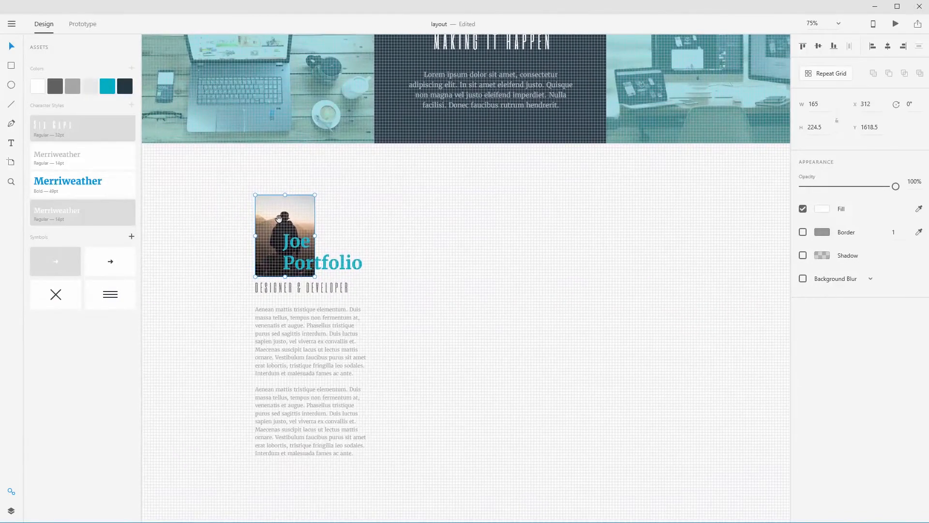
key(ctrl+minus)
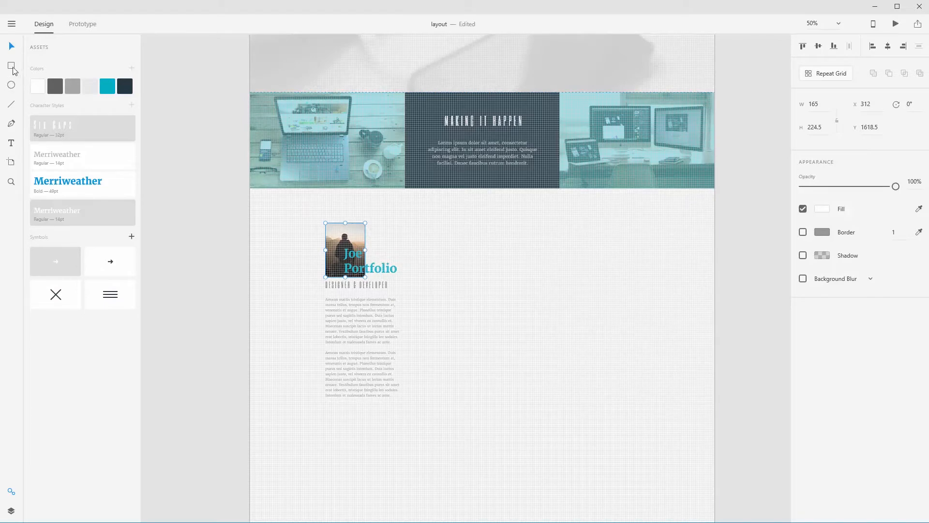
click(12, 69)
drag(436, 229, 473, 251)
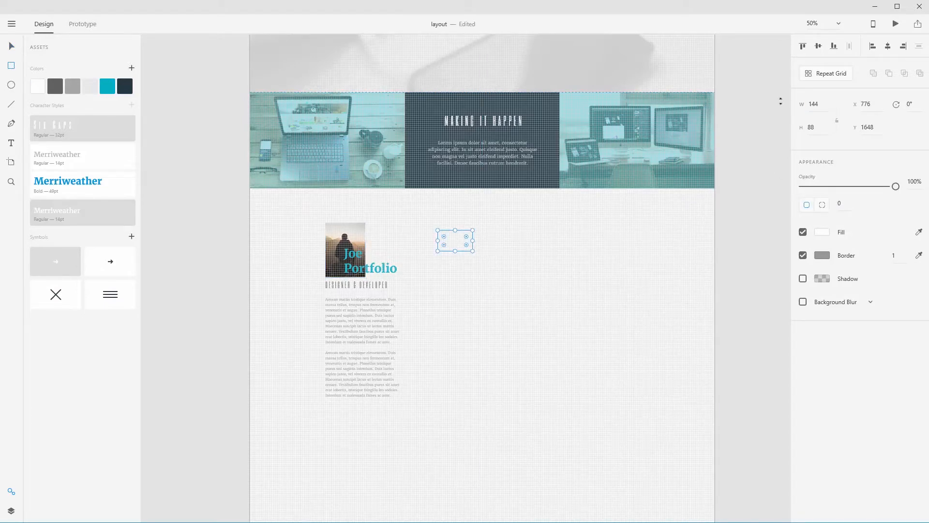
click(815, 102)
key(Return)
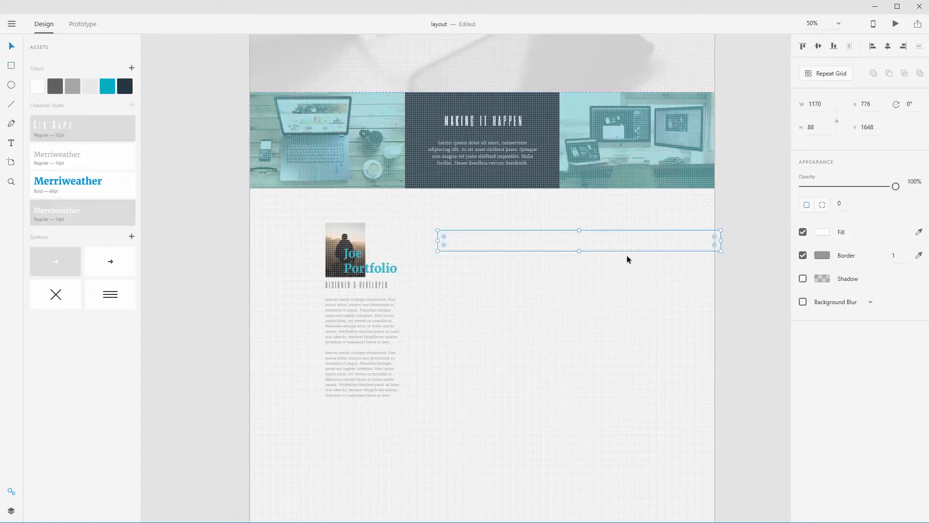
click(888, 46)
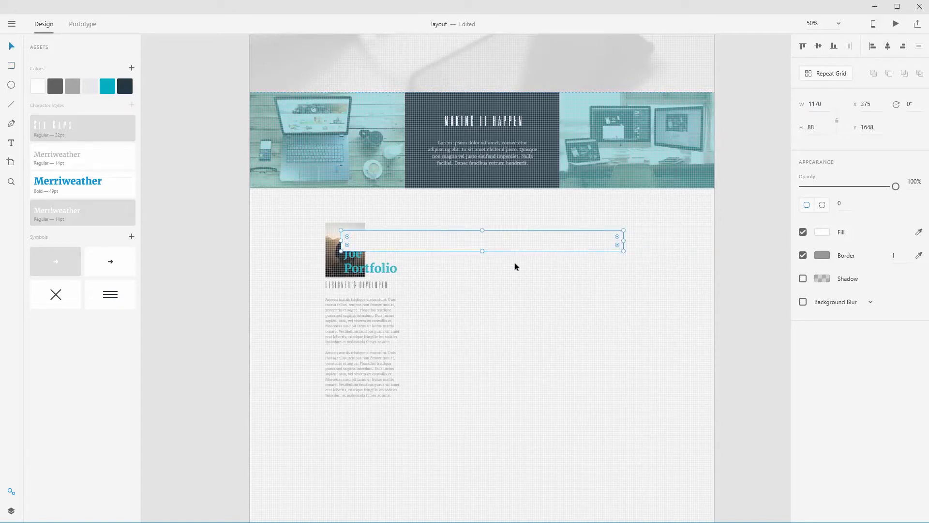
drag(519, 247, 521, 214)
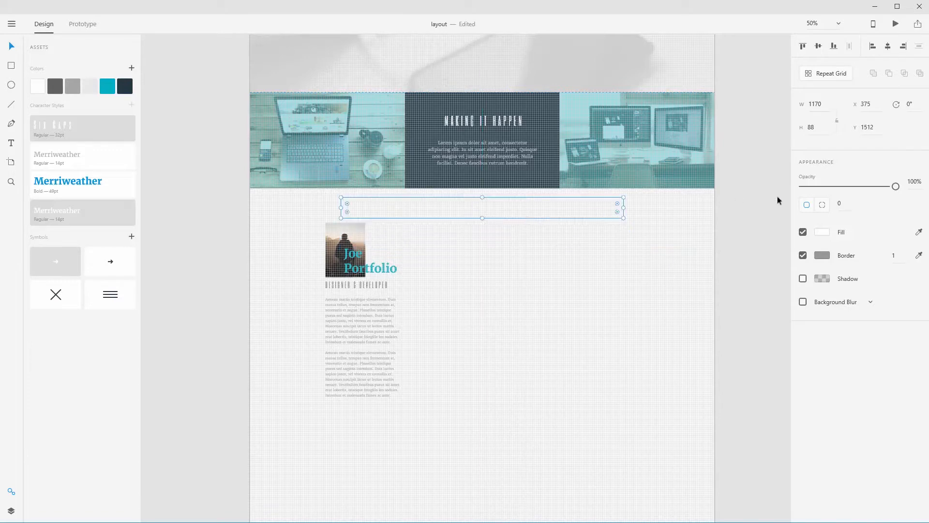
Step: Remove the rectangle's fill and colour its border magenta, #FF00C4
click(803, 255)
click(803, 255)
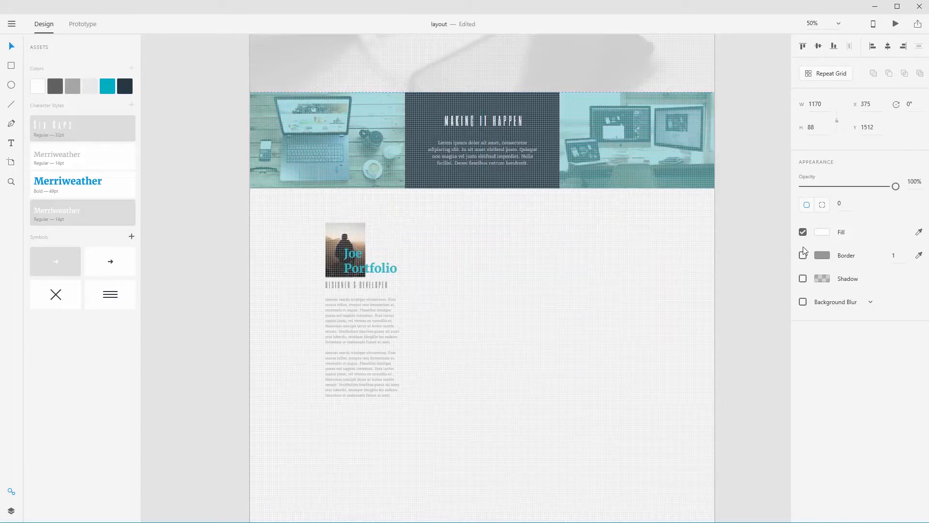
click(803, 255)
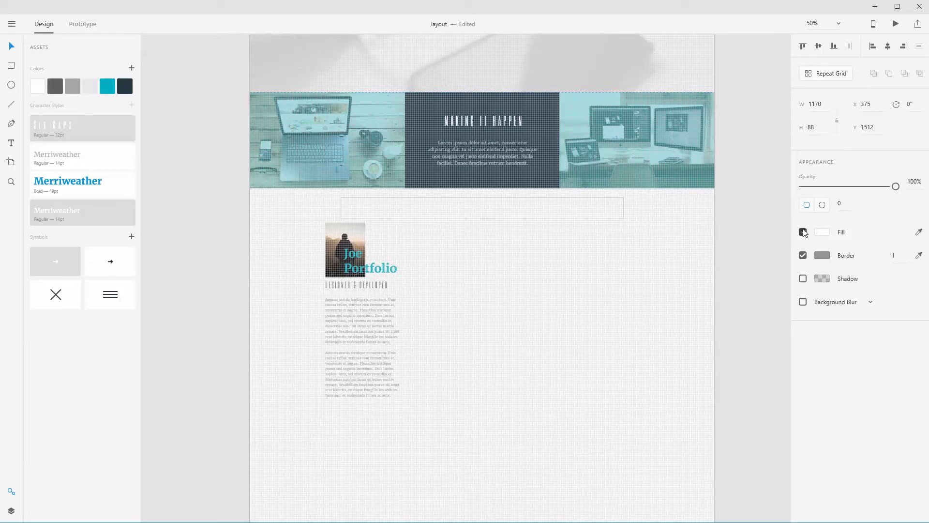
click(802, 232)
click(822, 232)
click(821, 245)
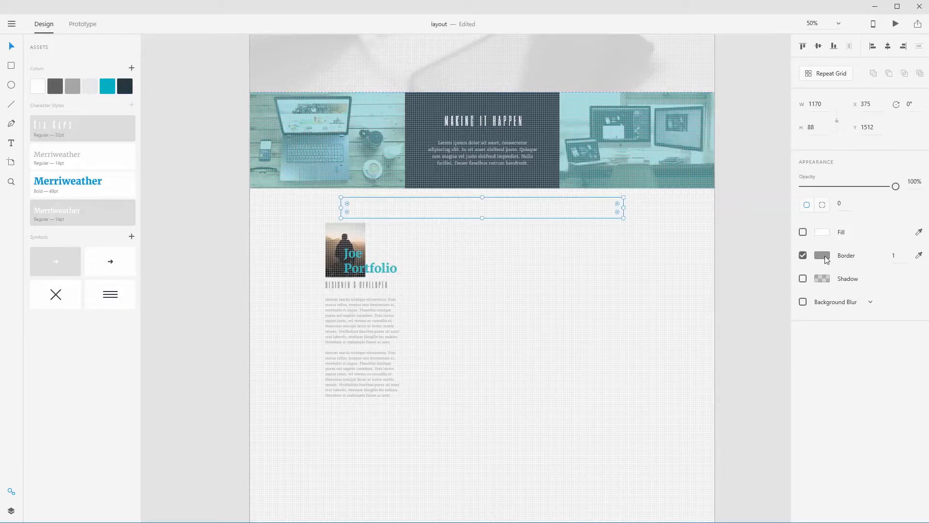
click(822, 255)
drag(773, 208, 772, 192)
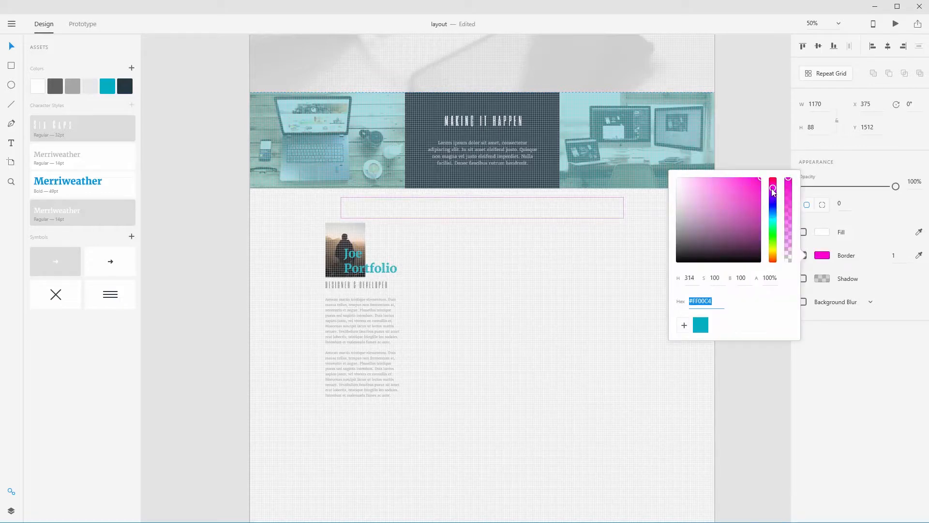
Step: Stretch the magenta guide rectangle up to Y 1448 and down to a height of 1272, spanning the profile section
click(483, 207)
drag(484, 198, 482, 182)
drag(481, 219, 482, 489)
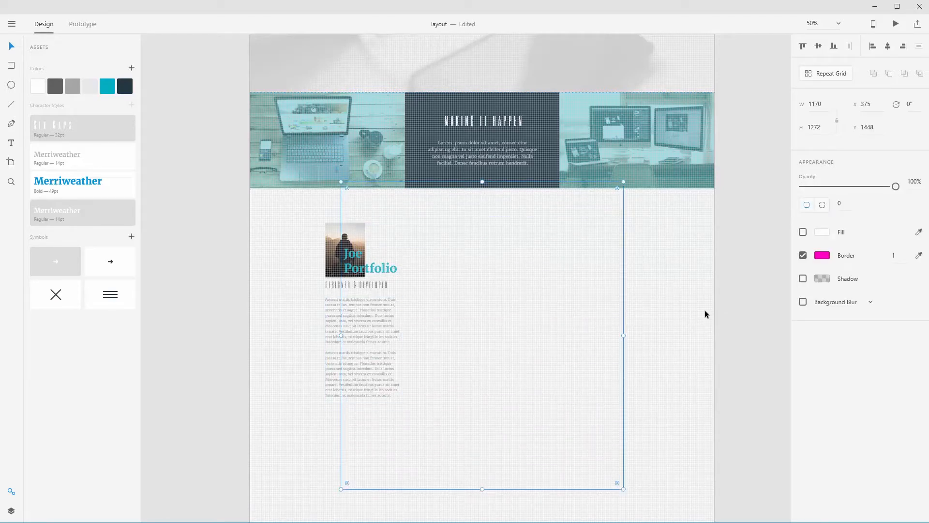
Step: Align the bio text, profile photo, name and subtitle with the guide's left edge, with the bio at X 373 and the rest at X 376
key(ctrl+equal)
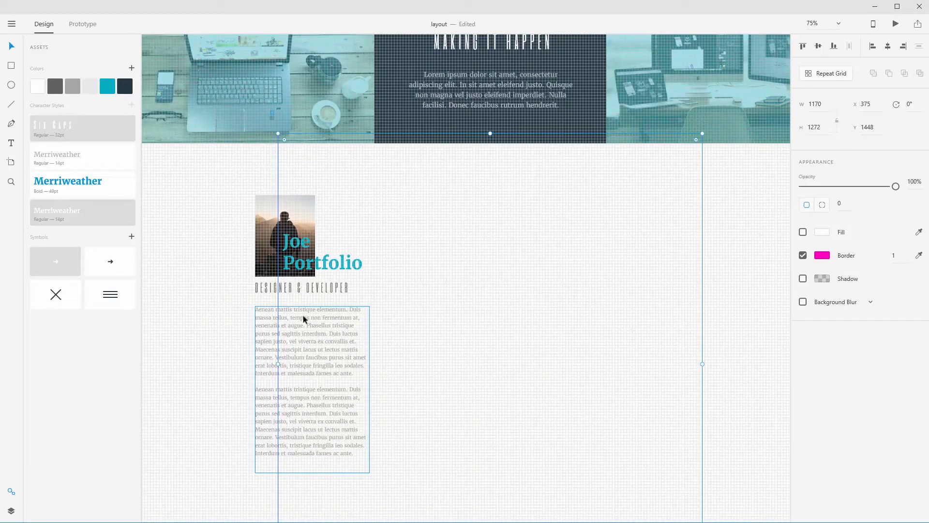
drag(303, 319, 325, 318)
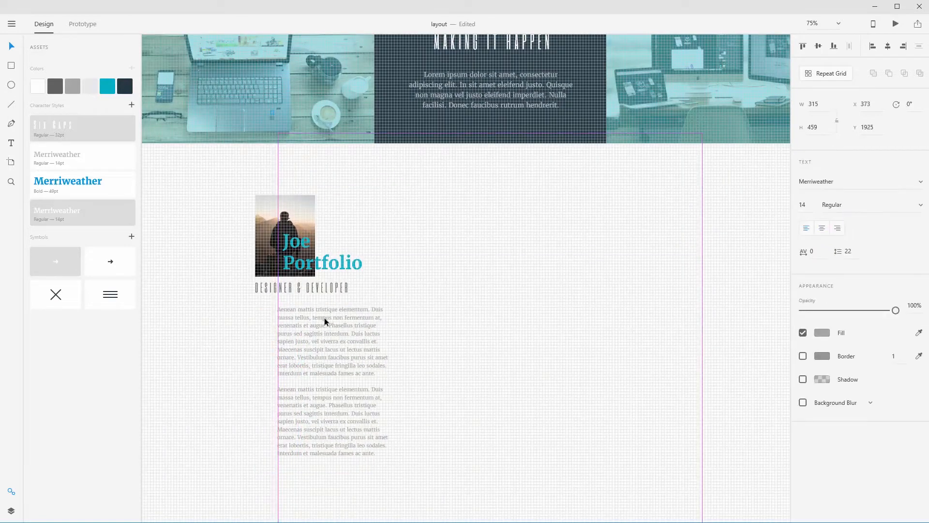
click(305, 294)
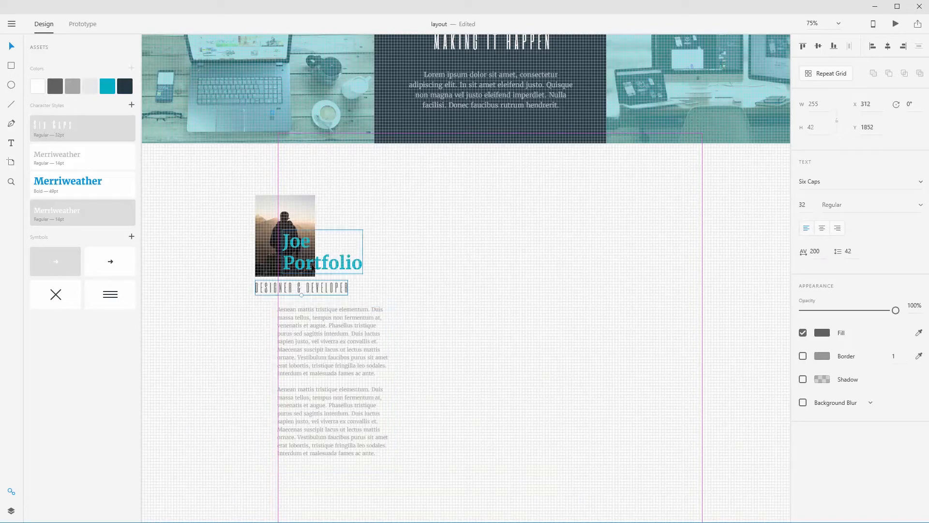
shift+click(311, 263)
drag(308, 202, 323, 209)
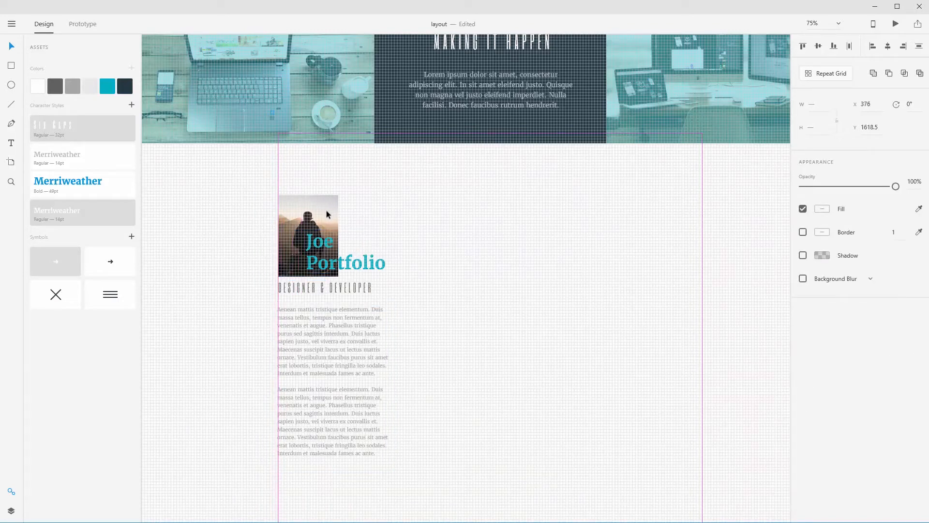
scroll(188, 289, down, 1)
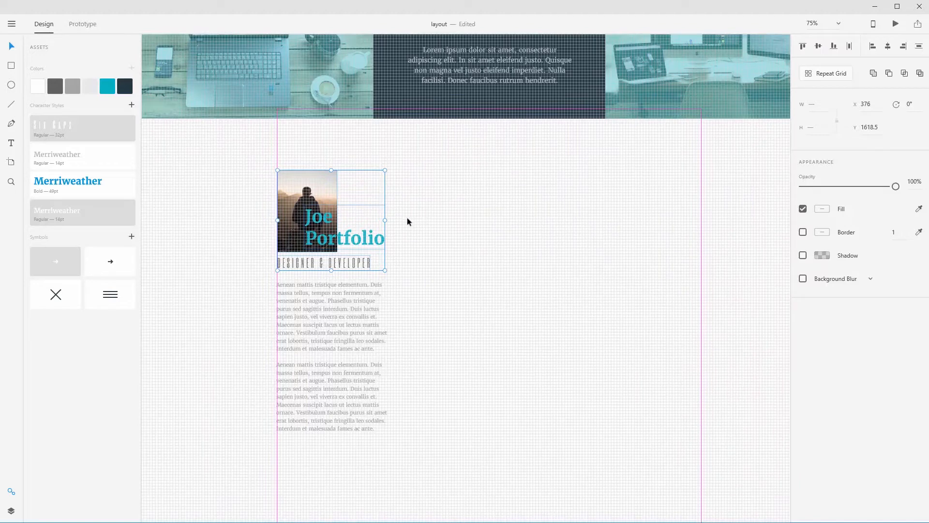
click(227, 261)
Step: Save the MAKING IT HAPPEN paragraph's Merriweather Regular 18 pt formatting as a character style
click(344, 314)
click(521, 68)
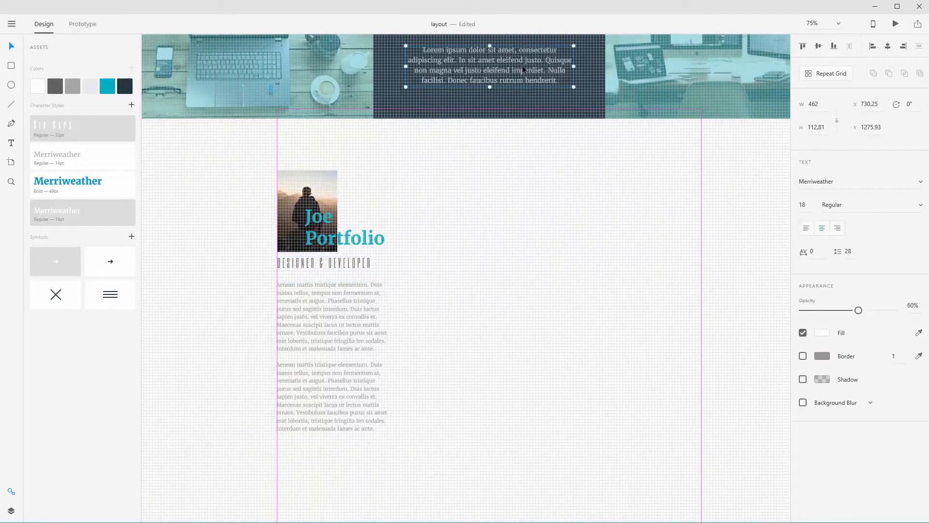
double_click(521, 66)
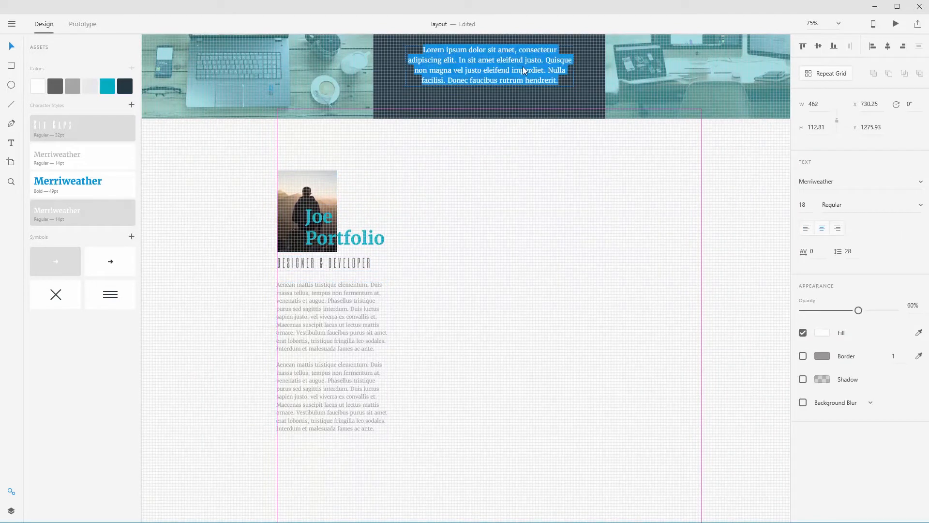
click(131, 237)
key(ctrl+z)
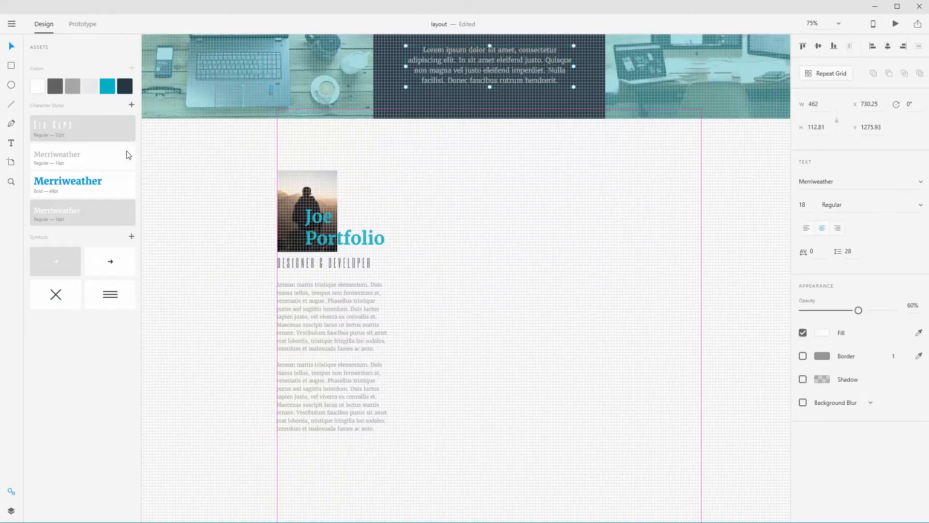
click(131, 105)
Step: Restyle the bio text with the white 18 pt Merriweather style recoloured light grey, and save the result as a character style
click(286, 346)
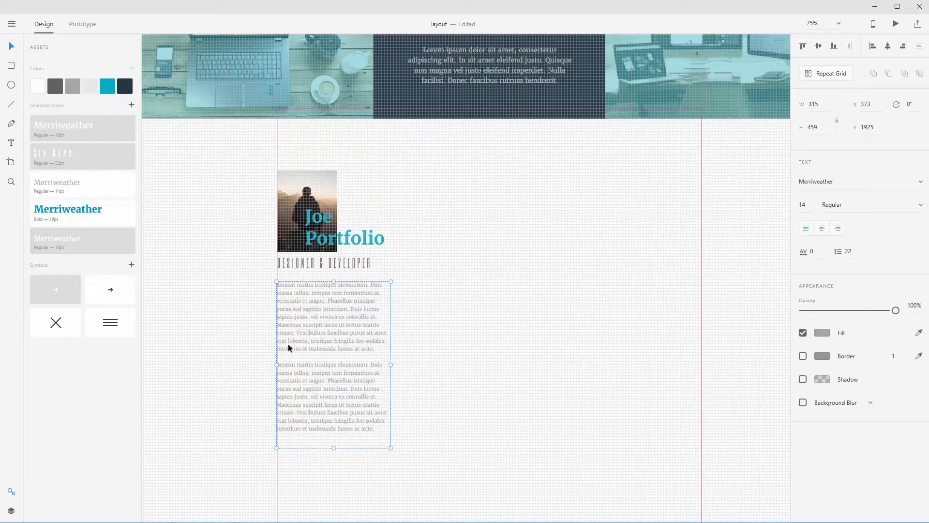
click(94, 123)
click(71, 87)
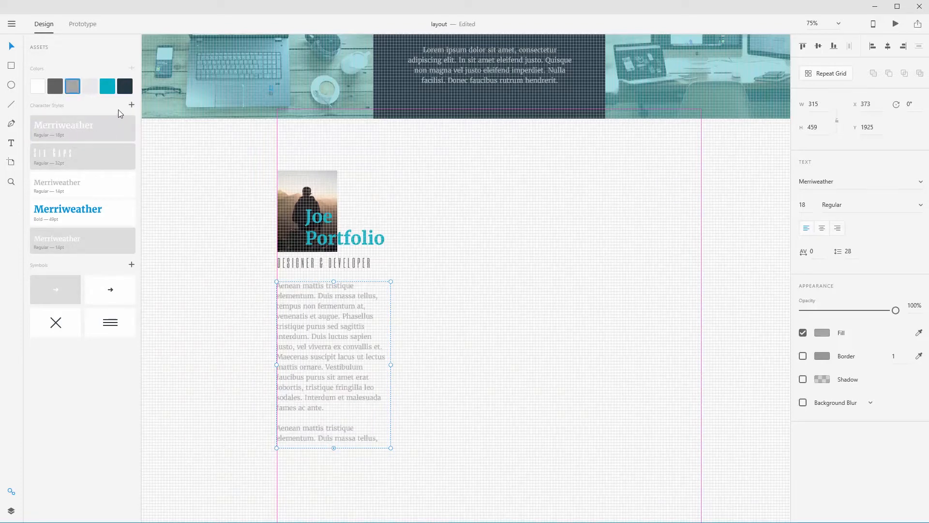
click(131, 104)
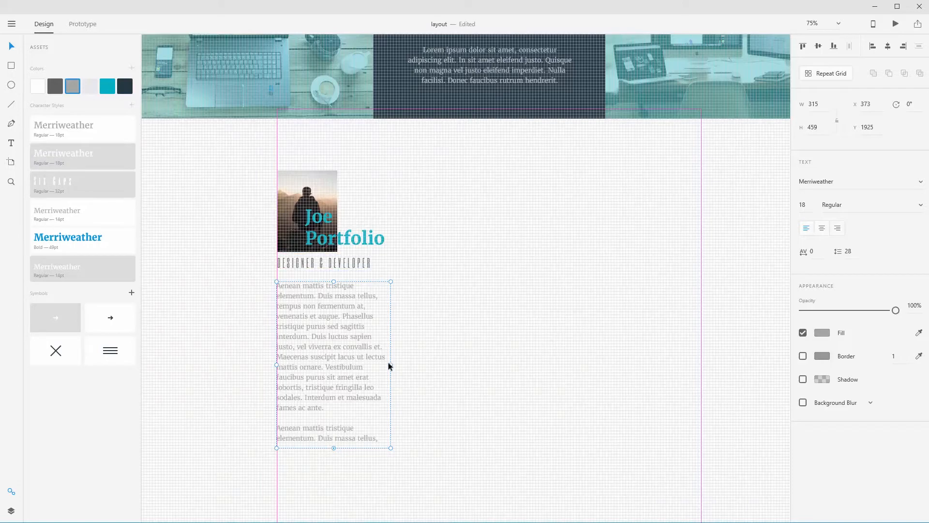
Step: Widen the bio text box to 595 and place it in the right half of the guide at X 872, Y 1925
drag(391, 365, 558, 359)
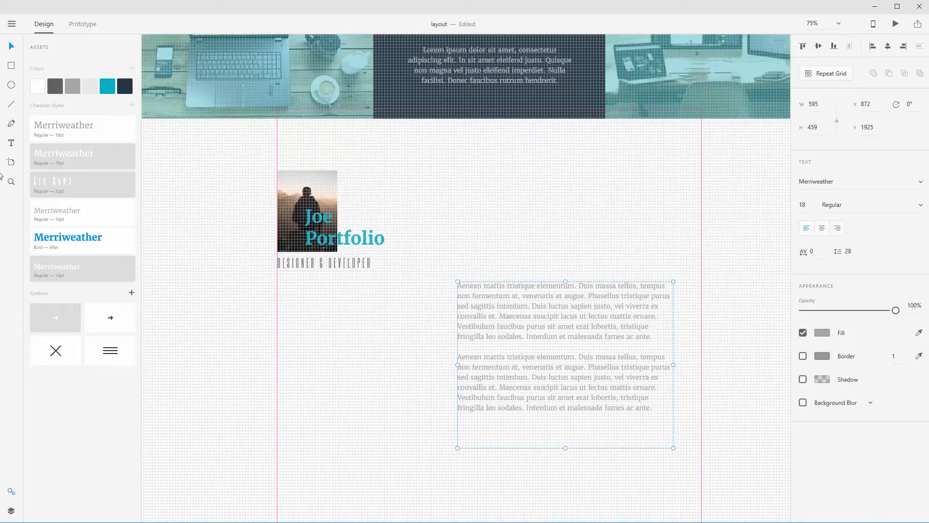
Step: Turn off the square grid on the Web 1920 – 1 artboard
scroll(187, 382, up, 8)
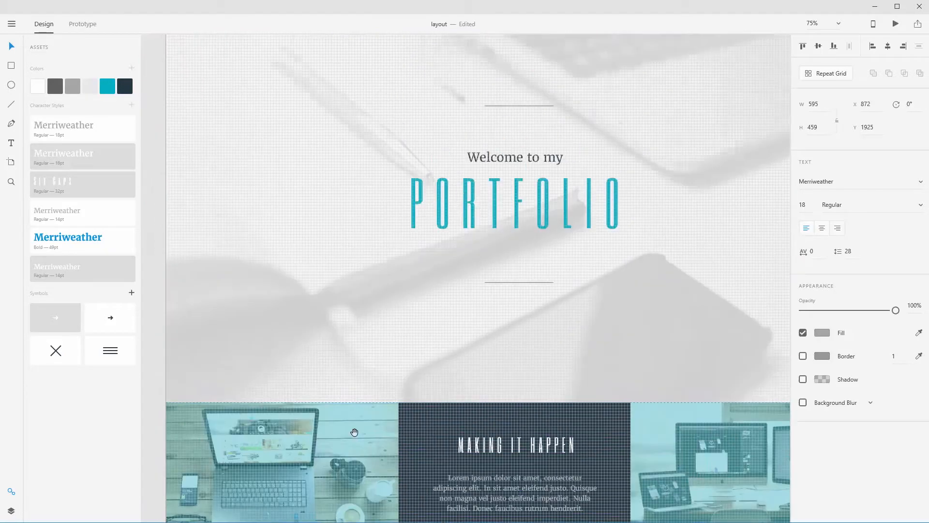
scroll(354, 432, up, 3)
click(174, 138)
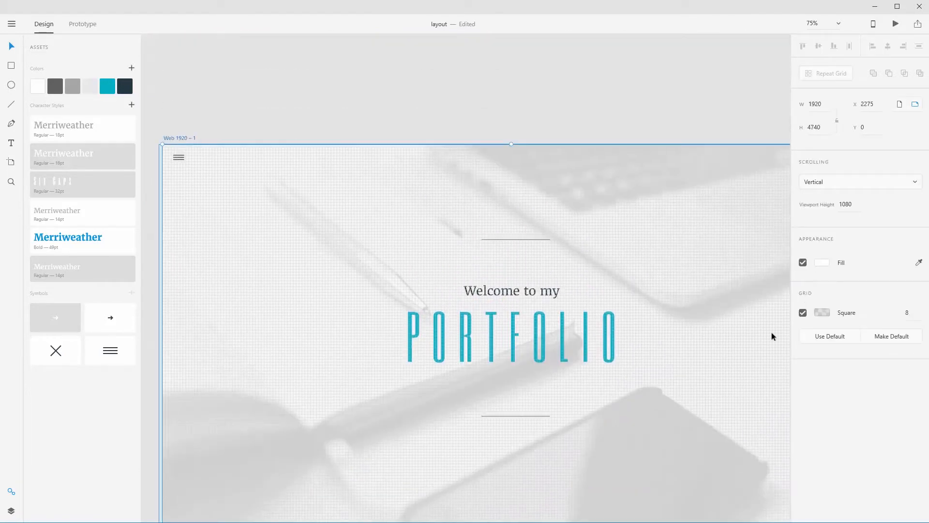
click(802, 312)
Step: Enlarge the profile photo proportionally so it extends below the subtitle, keeping its left edge on the guide
scroll(674, 400, down, 10)
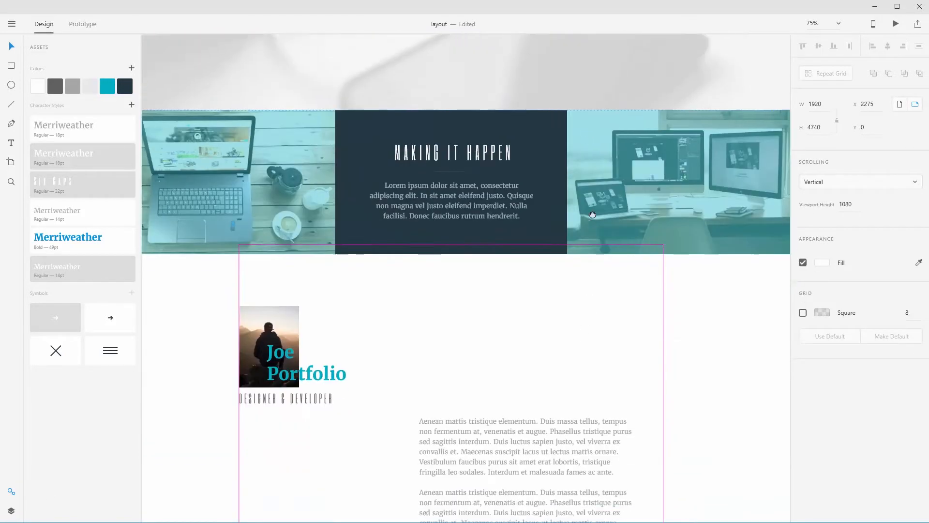
scroll(593, 215, down, 5)
click(320, 106)
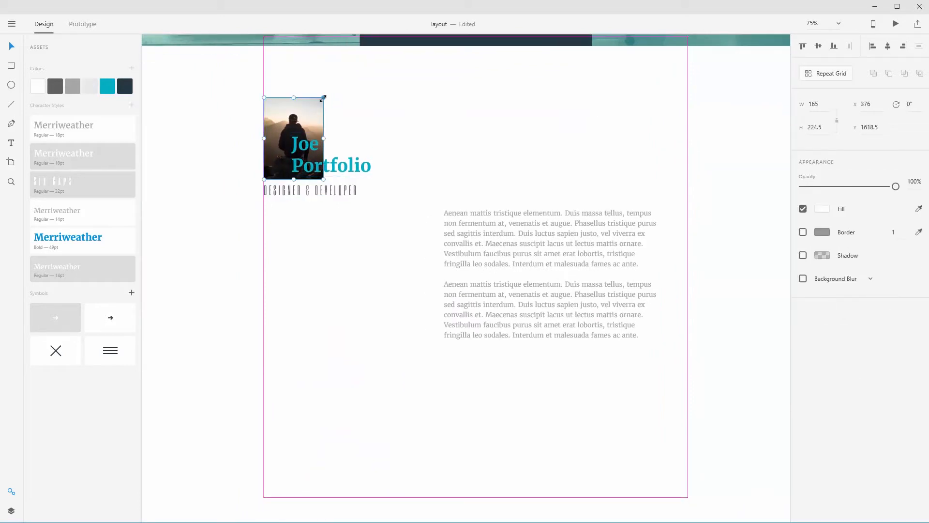
drag(324, 98, 371, 62)
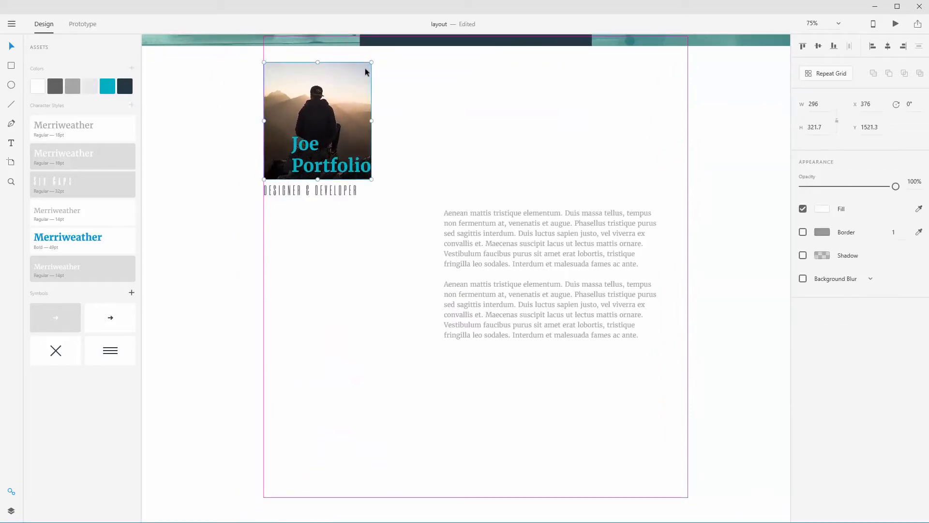
key(ctrl+z)
drag(324, 180, 374, 243)
Step: Enlarge the two-line name heading to size 80 and move it across the photo's upper right edge, to X 539, Y 1619
click(318, 167)
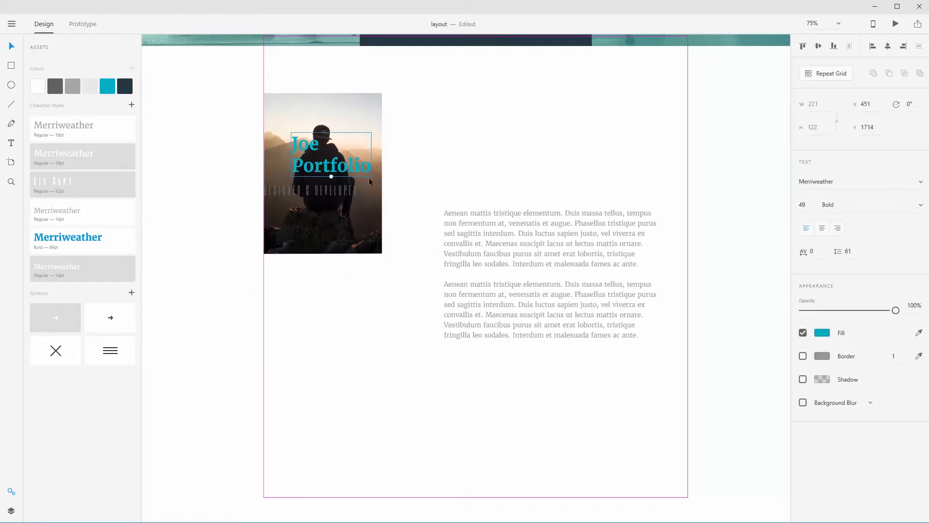
drag(331, 176, 326, 206)
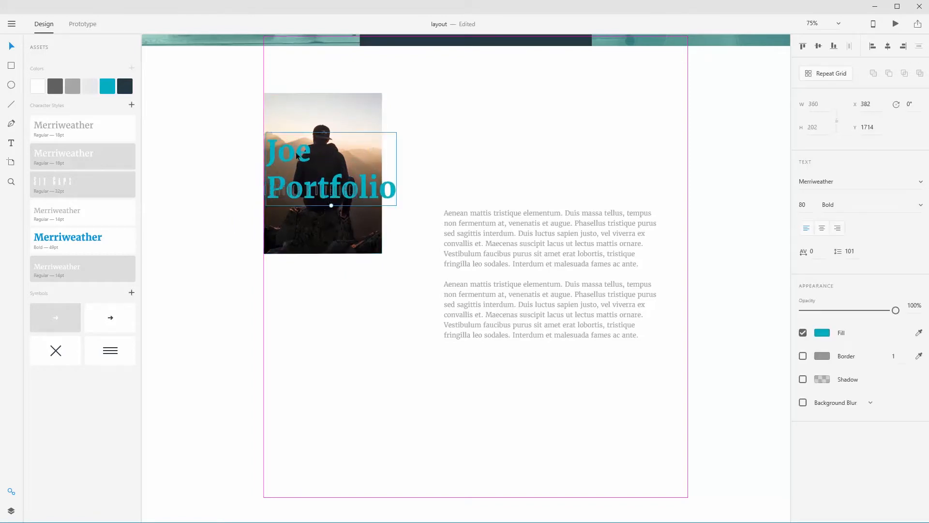
drag(296, 155, 355, 120)
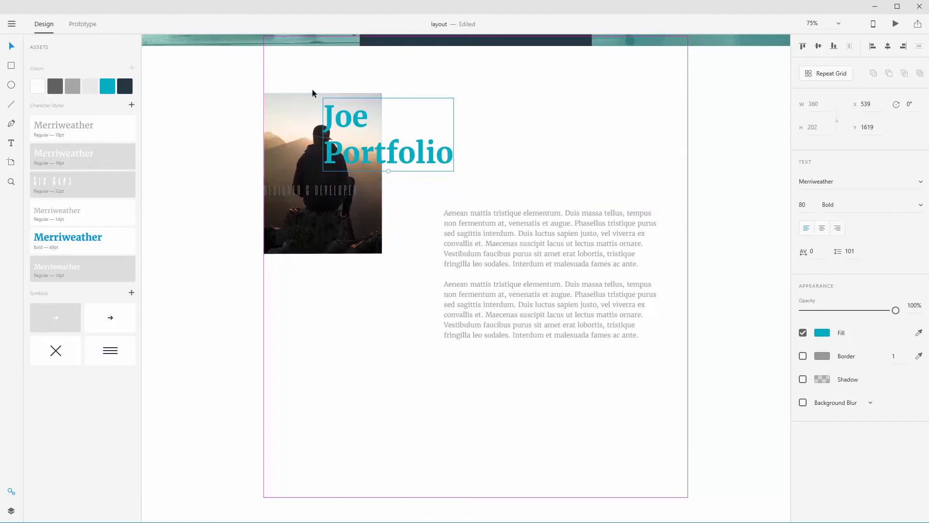
Step: Enlarge the DESIGNER & DEVELOPER subtitle to size 49 and place it beneath the name at X 668, Y 1821
click(252, 214)
drag(296, 195, 440, 195)
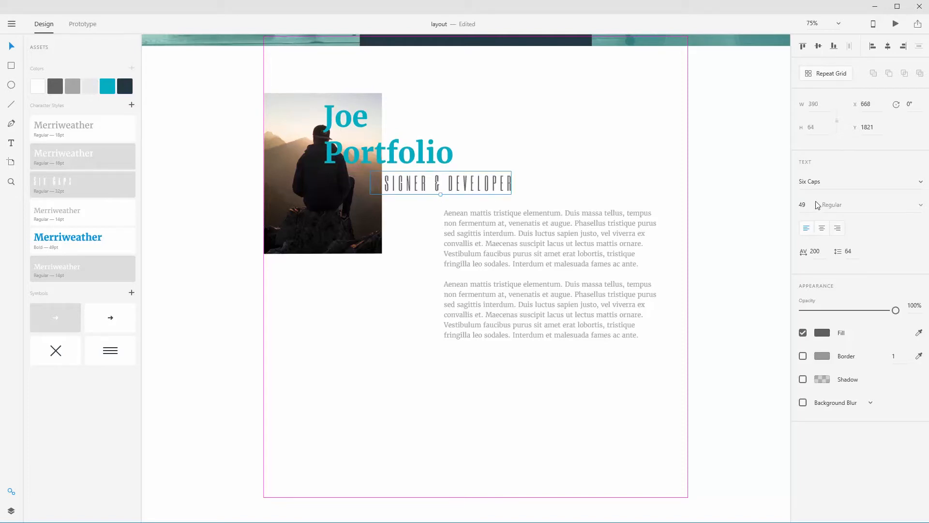
Step: Set the DESIGNER & DEVELOPER subtitle's size to 50 and move it clear of the photo's edge, to X 719, Y 1820
double_click(801, 205)
key(Return)
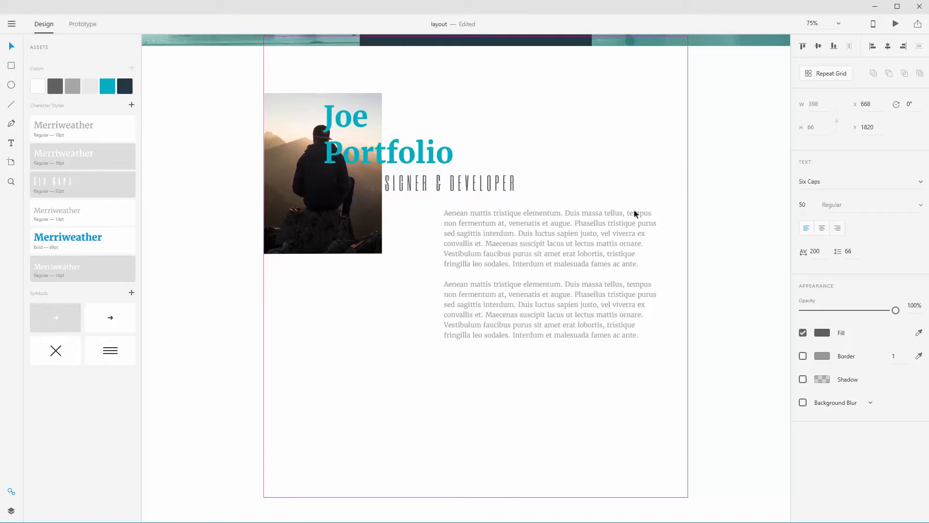
scroll(473, 220, up, 5)
scroll(508, 340, down, 5)
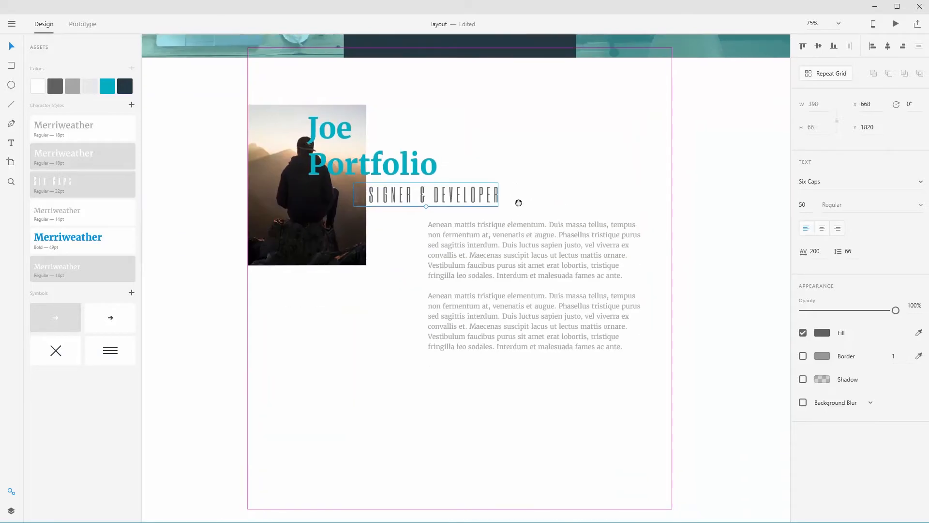
drag(456, 194, 474, 194)
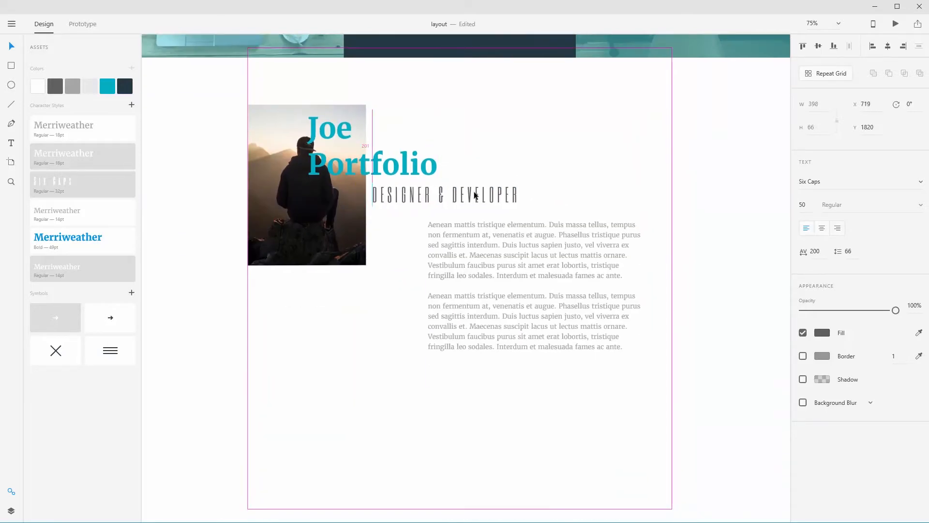
Step: Move the two-paragraph body text beneath the subtitle, aligned with its left edge at X 719, Y 1911
scroll(468, 224, down, 2)
scroll(469, 224, left, 2)
click(562, 200)
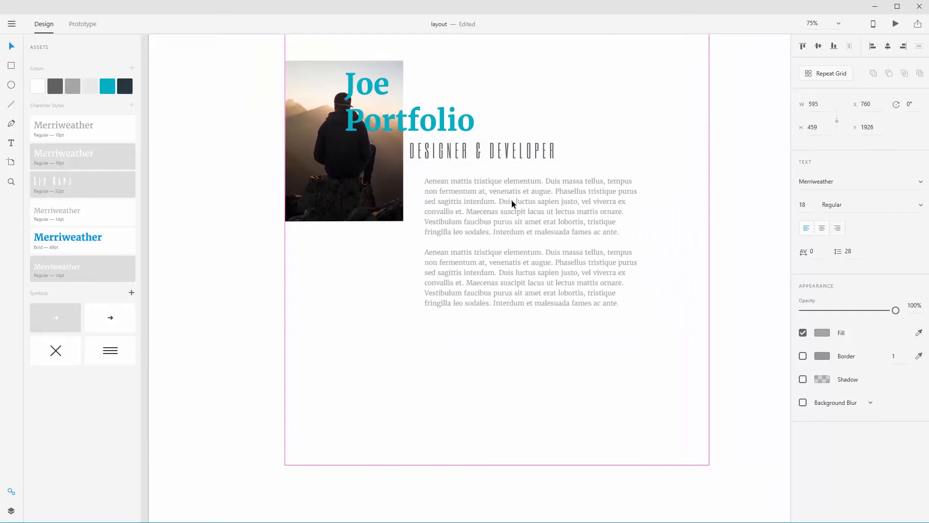
drag(511, 200, 507, 196)
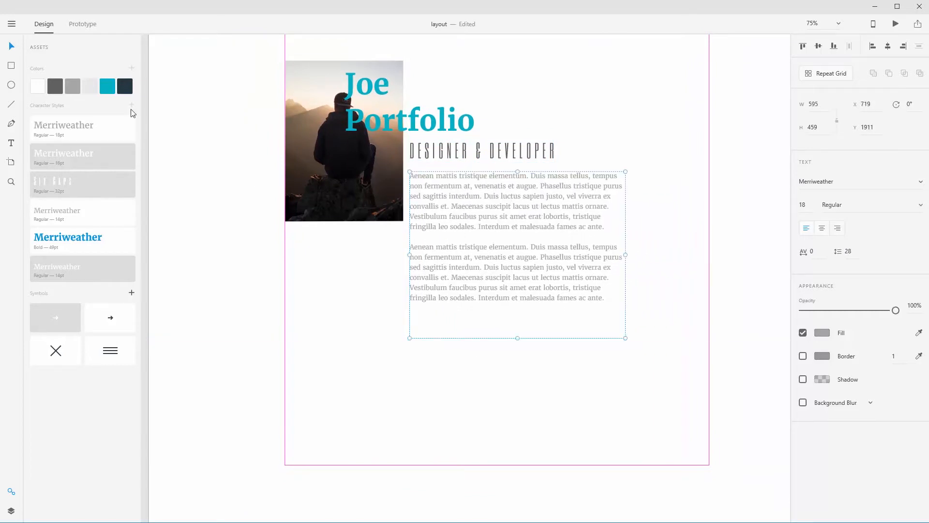
Step: Try a darker grey fill on the body text and a lighter grey on the subtitle, and undo both color changes
click(55, 86)
click(497, 153)
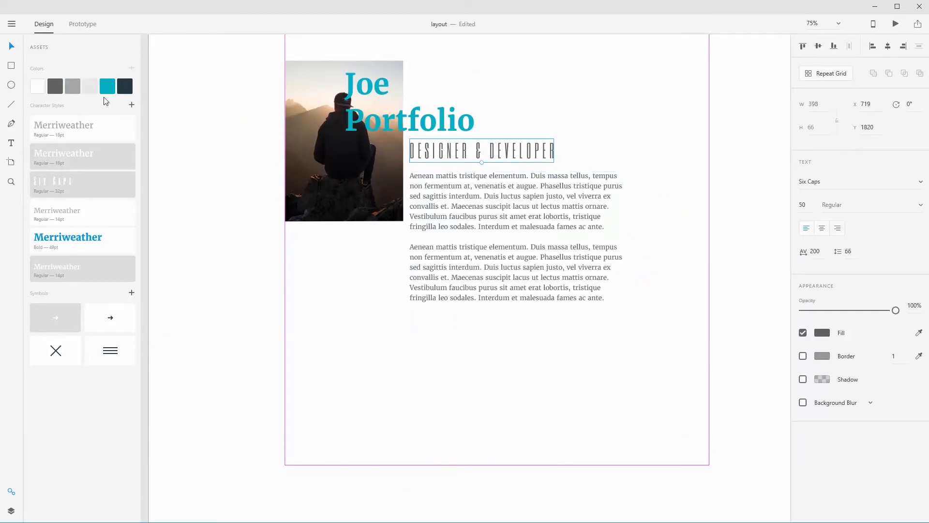
click(73, 86)
click(636, 109)
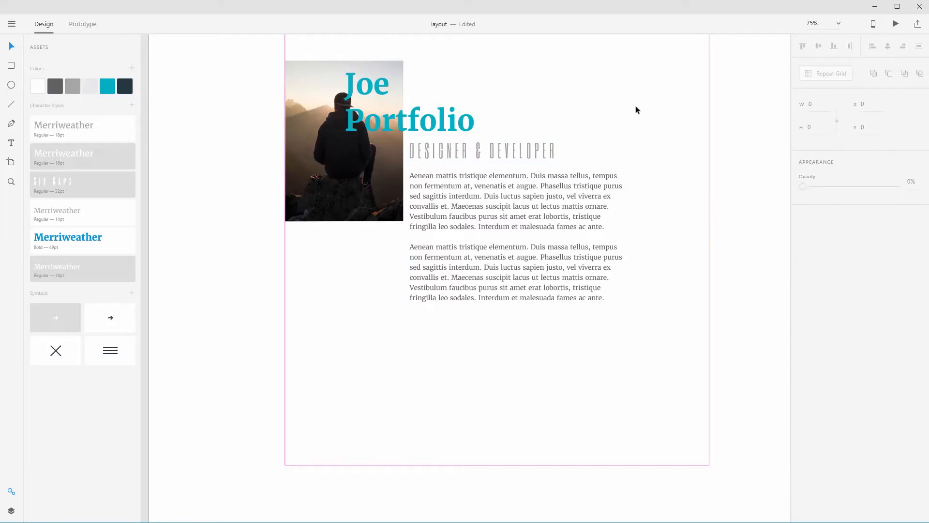
key(ctrl+z)
key(ctrl+z)
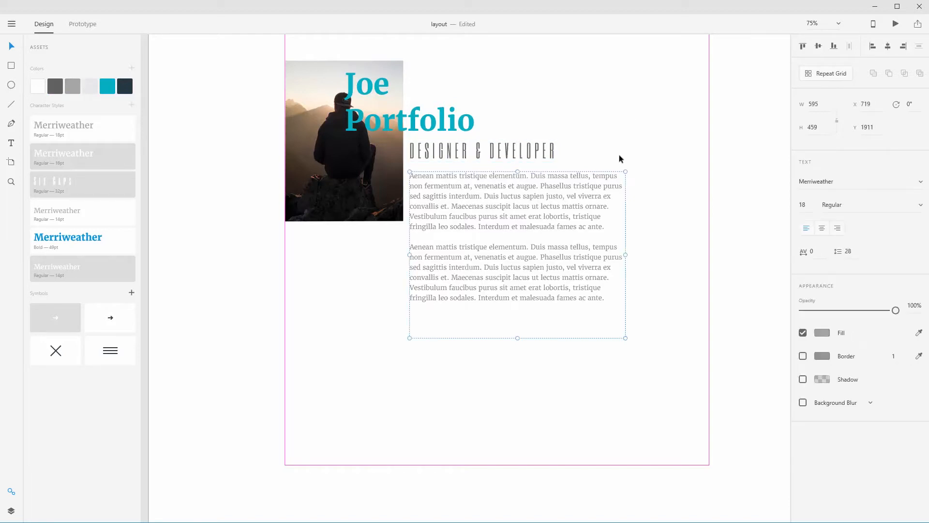
Step: Widen the profile body text box to about 643
click(652, 153)
click(555, 213)
drag(625, 254, 643, 255)
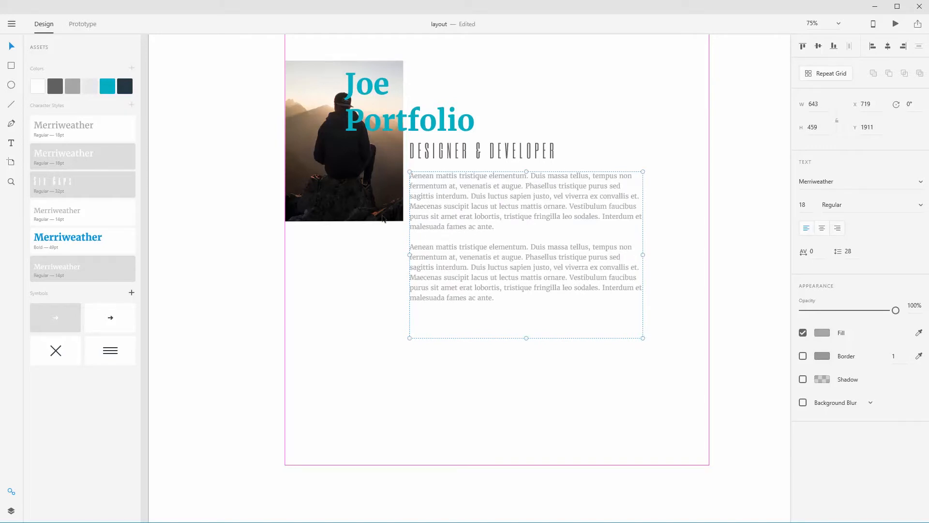
Step: Set the grey Merriweather 18pt character style's line spacing to 32 and move the profile body text down to Y 1922
right_click(96, 119)
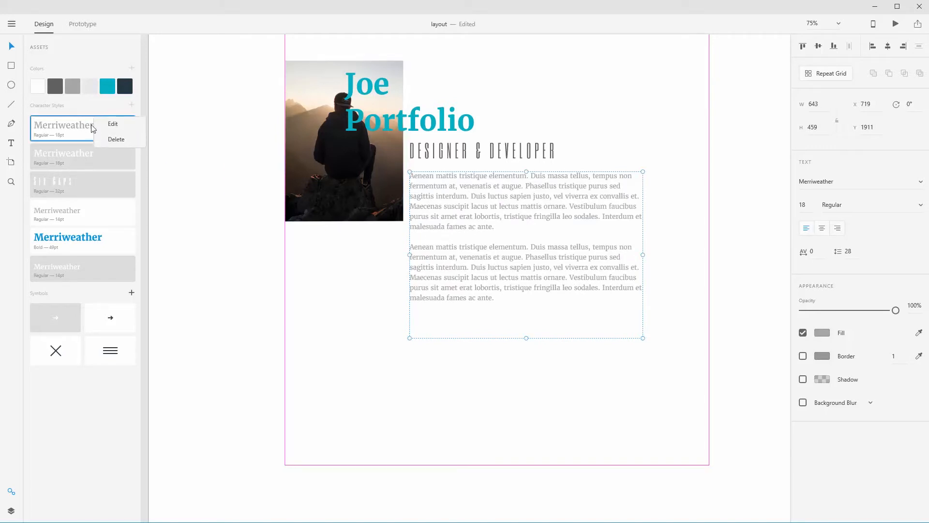
click(114, 128)
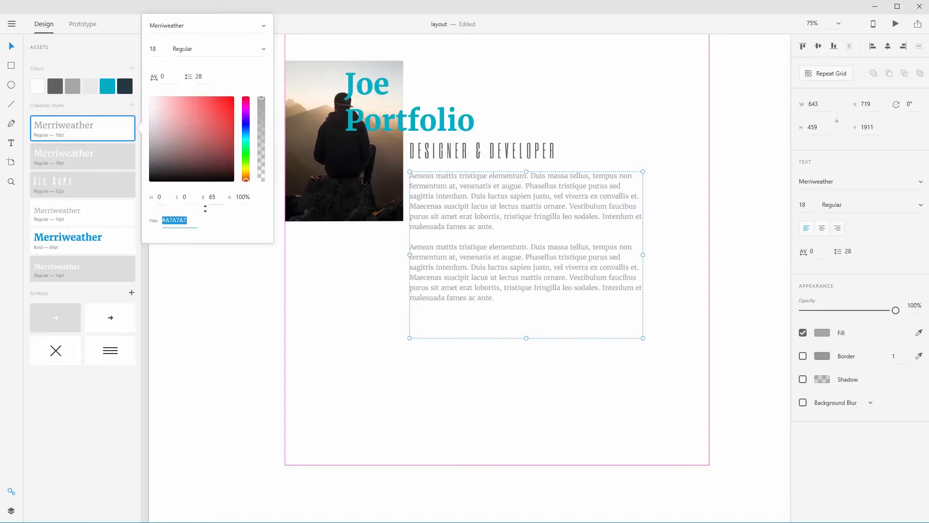
click(194, 77)
text(30)
key(Return)
click(190, 78)
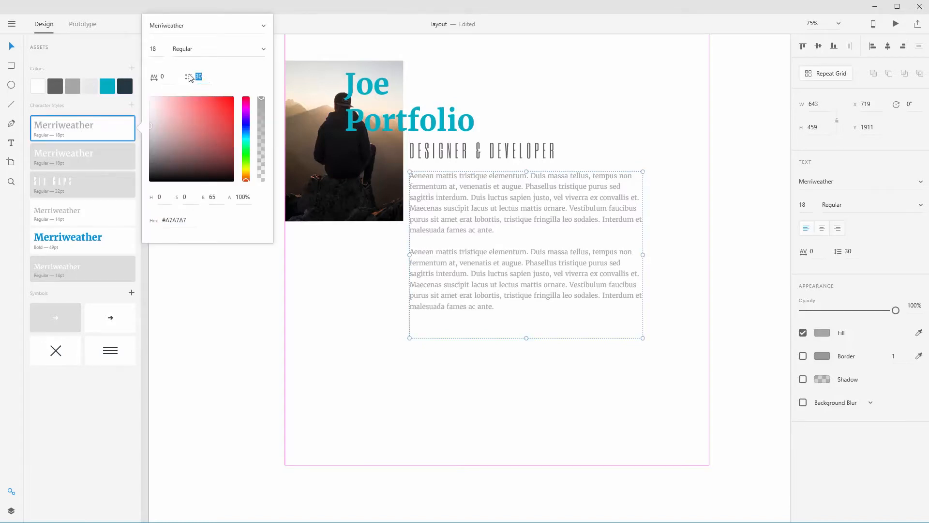
text(32)
key(Return)
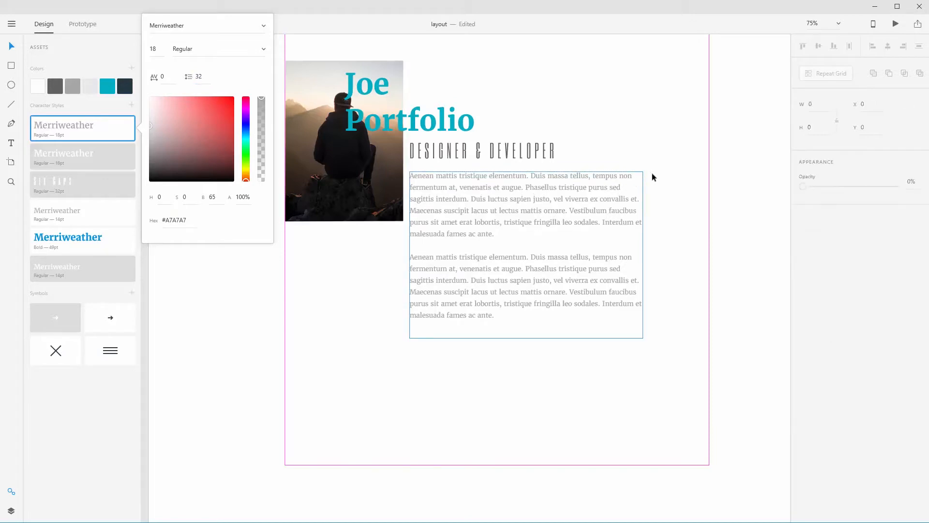
click(655, 170)
drag(580, 196, 580, 198)
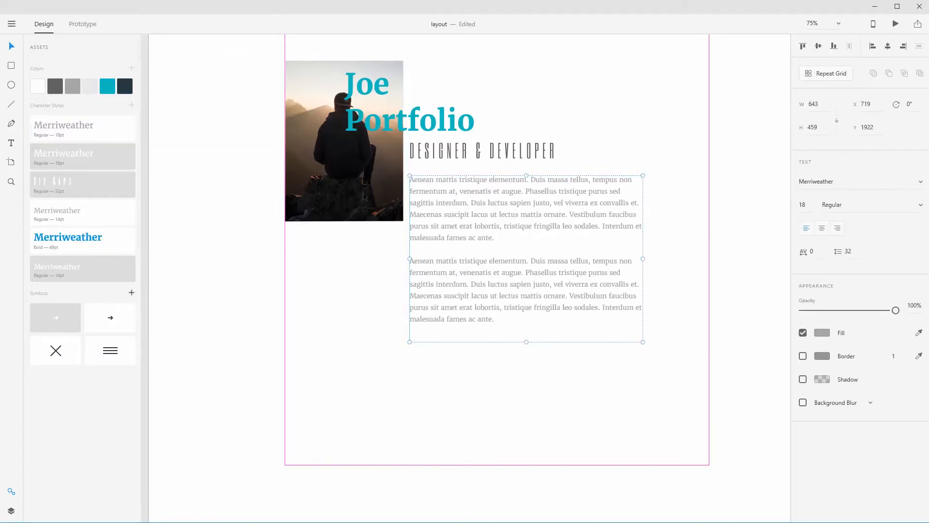
Step: Set the line spacing of the white Merriweather 18pt character style, used by the MAKING IT HAPPEN paragraph, to 32
scroll(405, 178, up, 3)
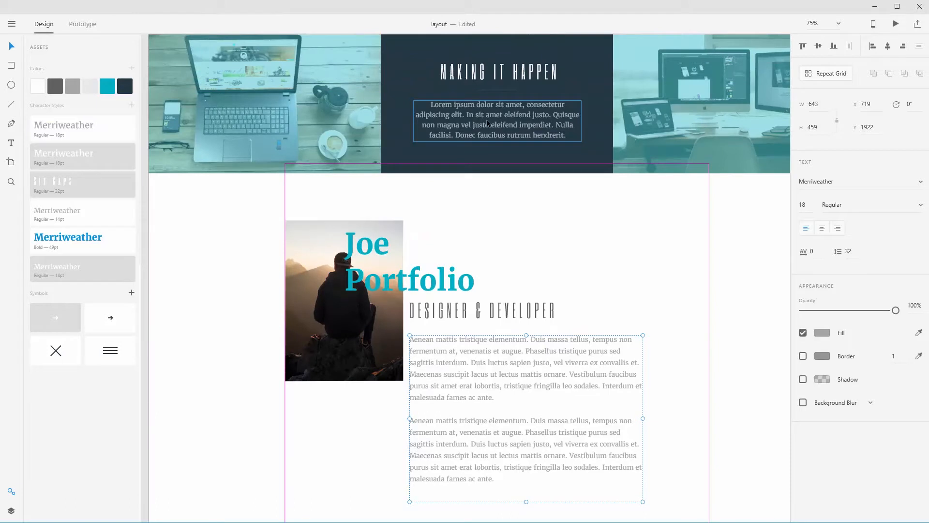
click(486, 120)
right_click(88, 158)
click(108, 165)
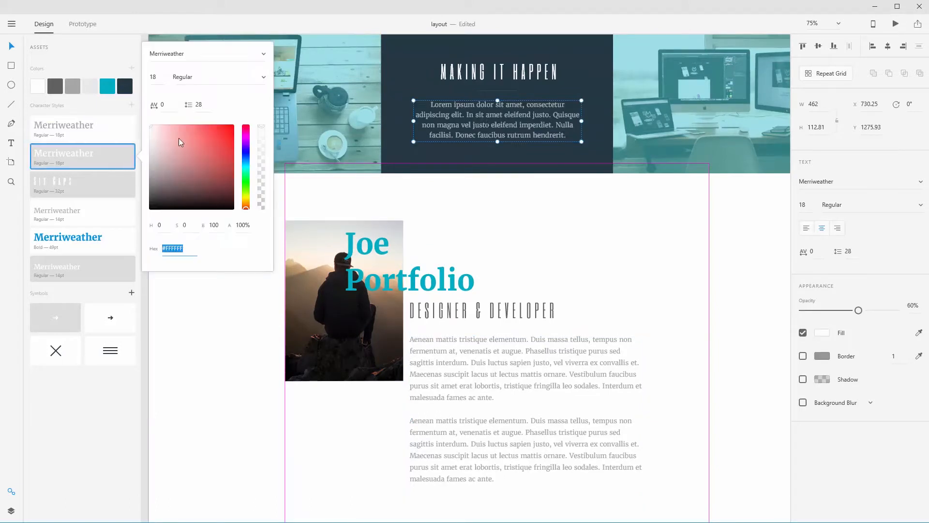
drag(204, 103, 188, 105)
key(3)
key(2)
key(Return)
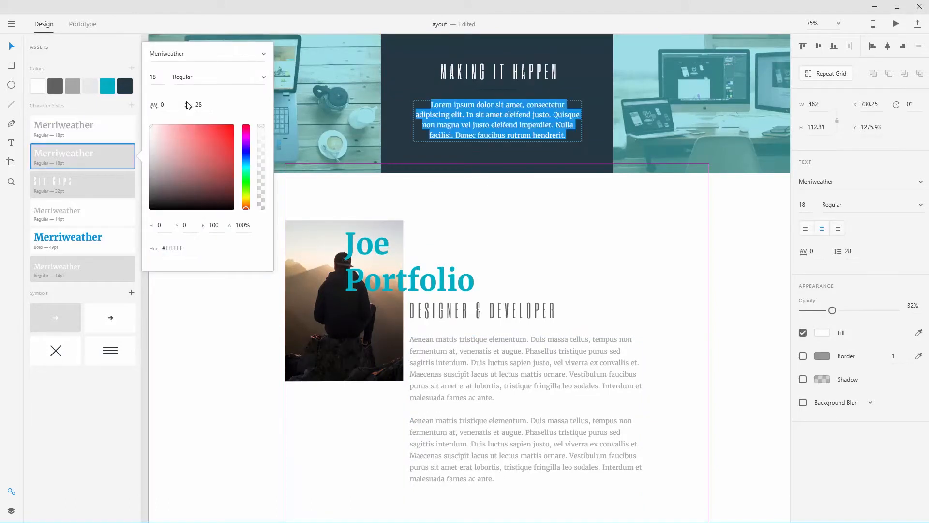
click(188, 105)
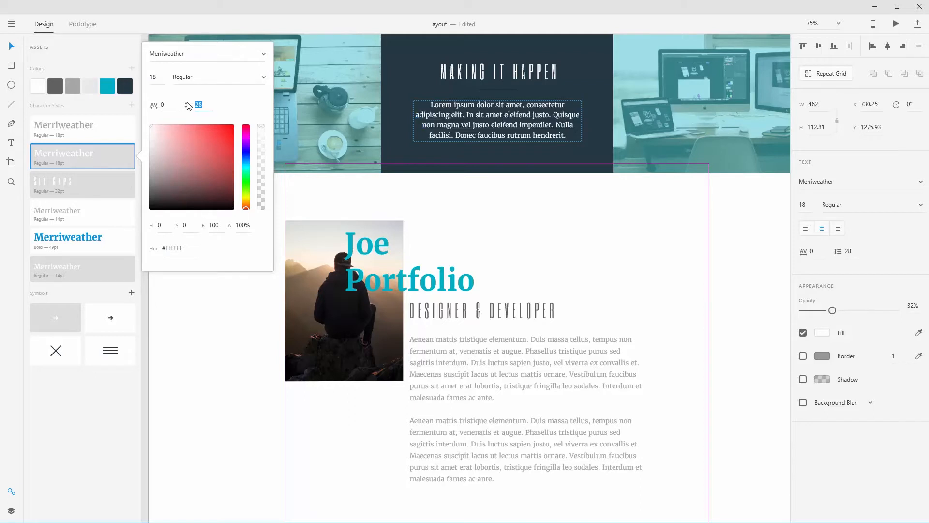
text(32)
key(Return)
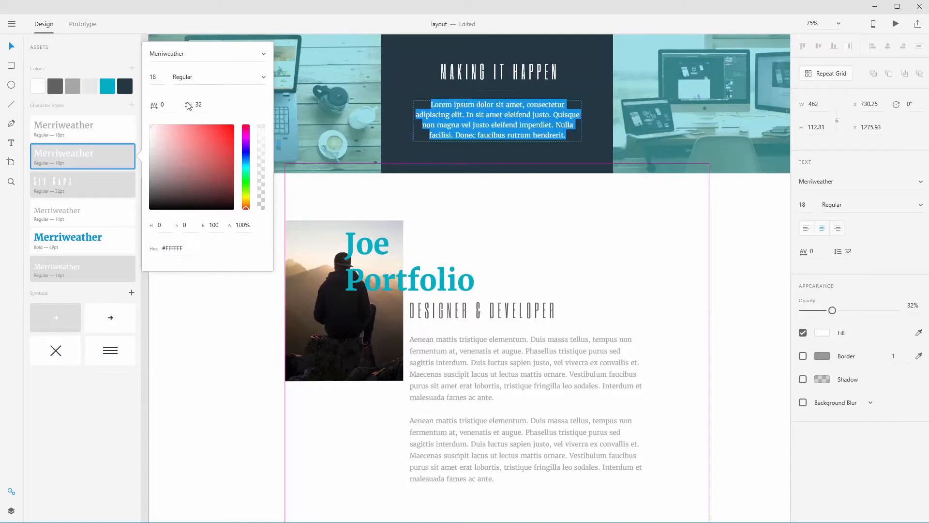
Step: Extend the MAKING IT HAPPEN paragraph's text box slightly downward to fit its last line
click(491, 117)
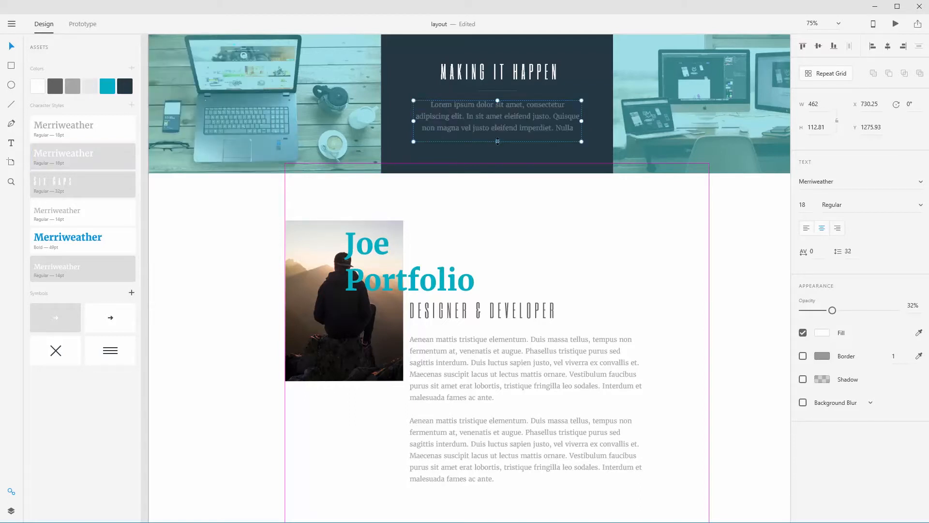
drag(497, 141, 497, 145)
click(559, 289)
Step: Shift the profile body text to X 730 and align the subtitle's left edge with it
drag(559, 256, 556, 126)
click(539, 190)
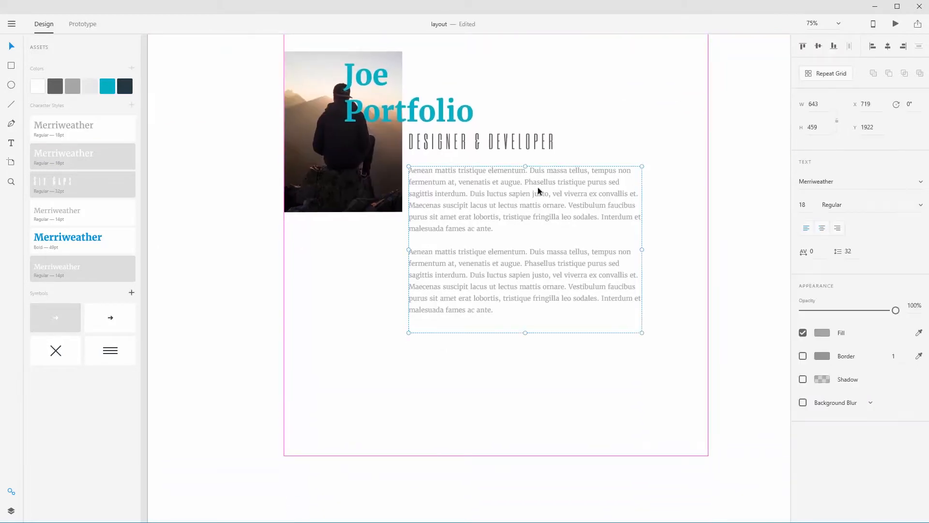
drag(530, 192, 534, 191)
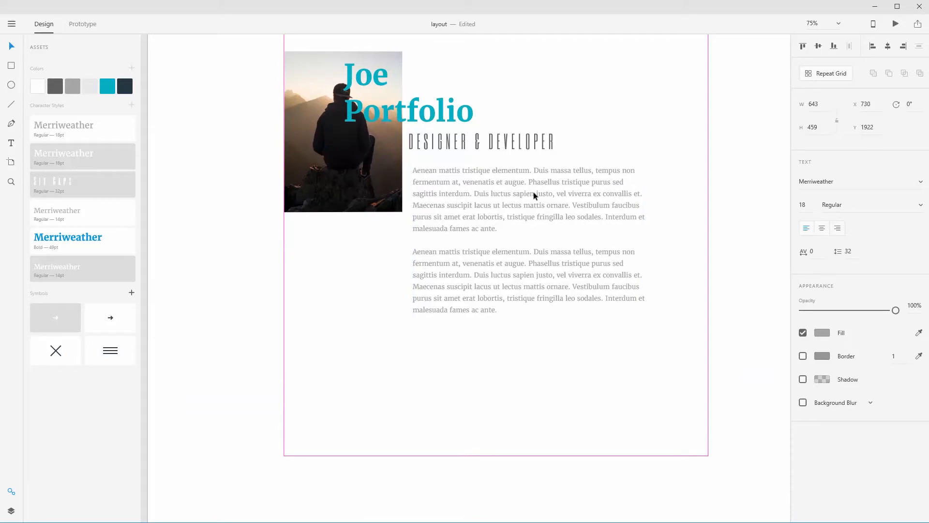
click(462, 142)
drag(462, 142, 466, 141)
click(620, 137)
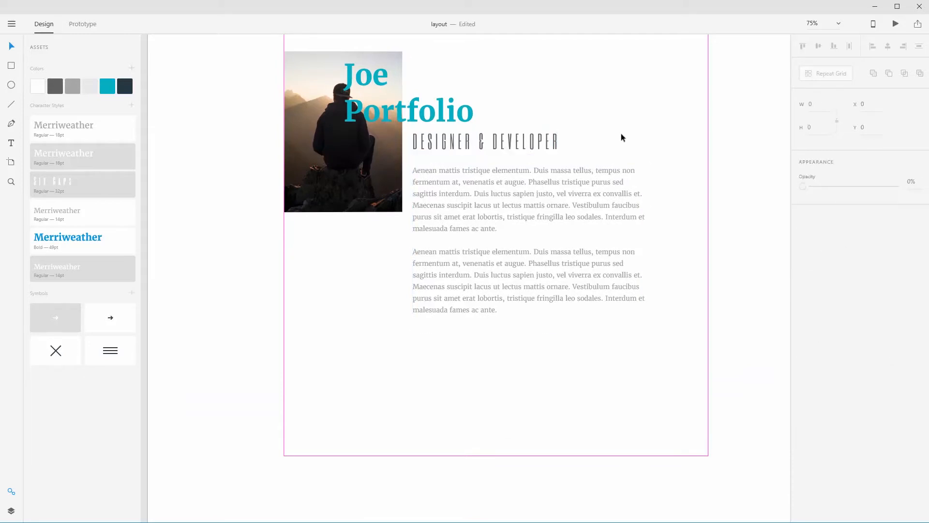
Step: Move the subtitle slightly down from the name heading and lower the body text to Y 1933
click(529, 145)
drag(529, 145, 530, 152)
drag(530, 193, 530, 197)
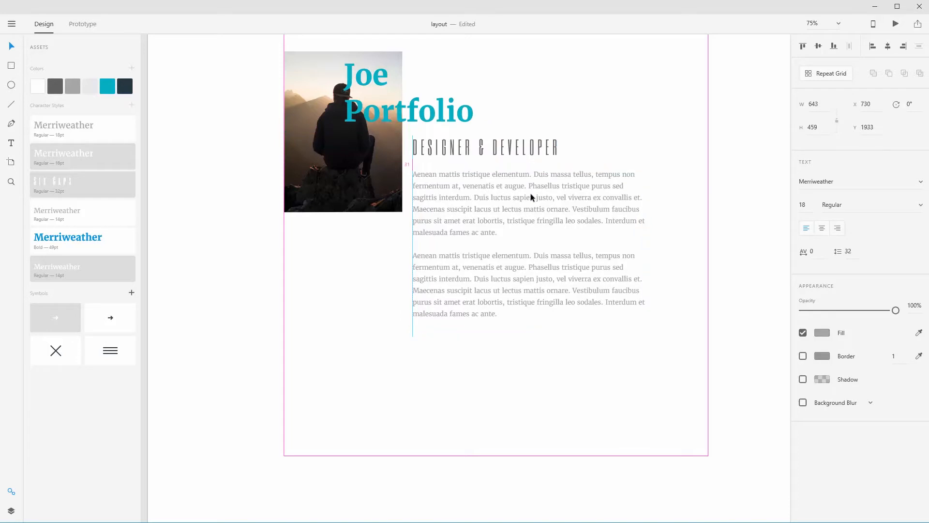
click(591, 143)
Step: Try the two-line name heading at size 100
scroll(580, 147, up, 1)
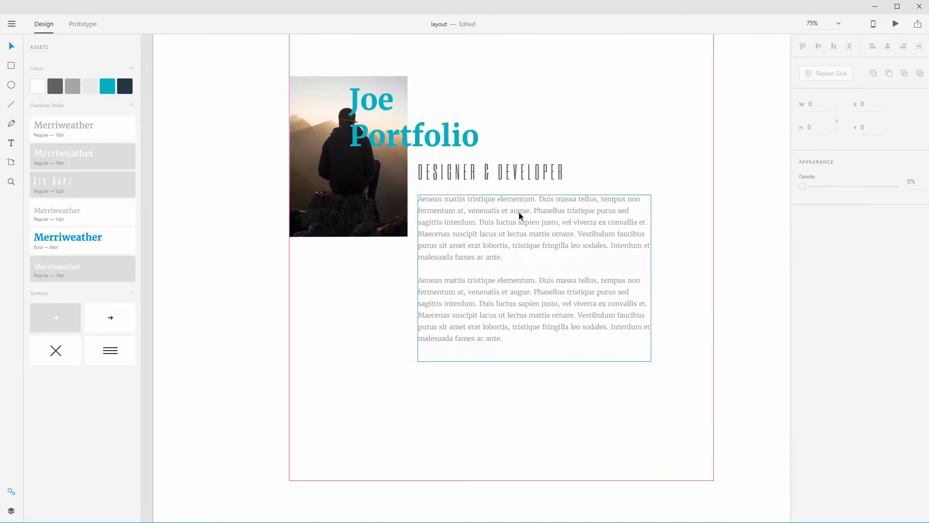
click(450, 140)
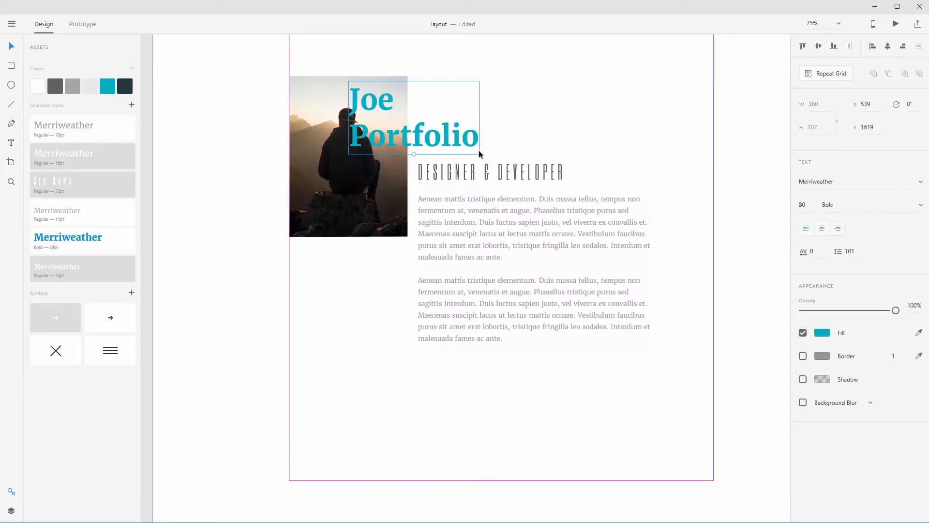
drag(803, 204, 794, 206)
text(10)
key(Return)
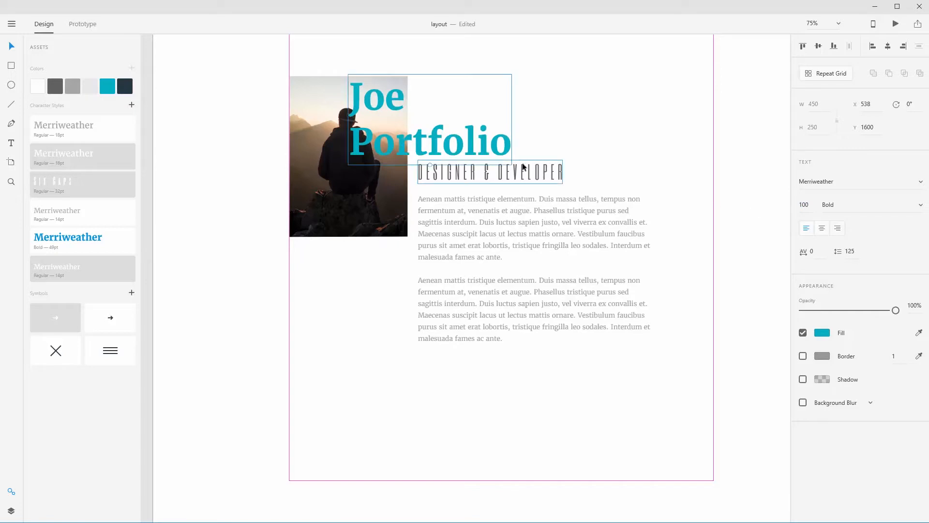
click(593, 140)
Step: Set the two-line name heading's size to 90
click(472, 140)
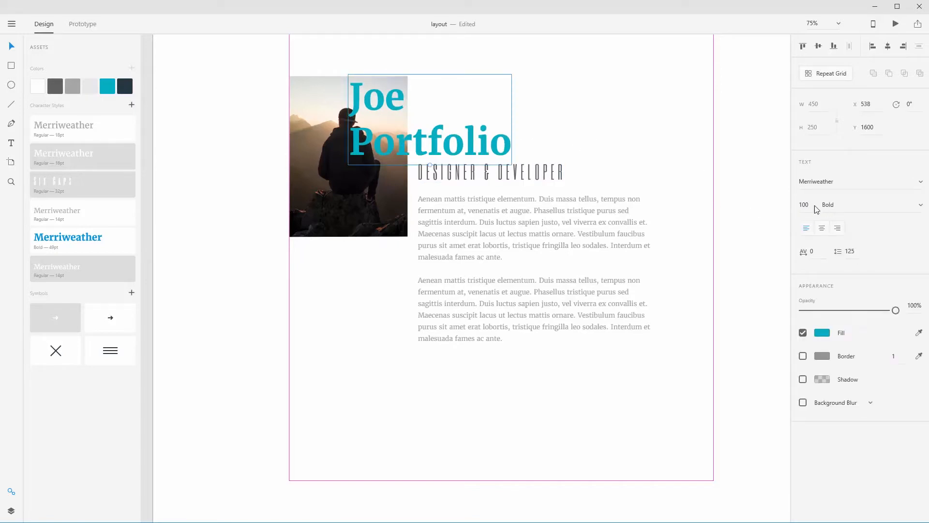
drag(817, 209, 780, 206)
text(90)
key(Return)
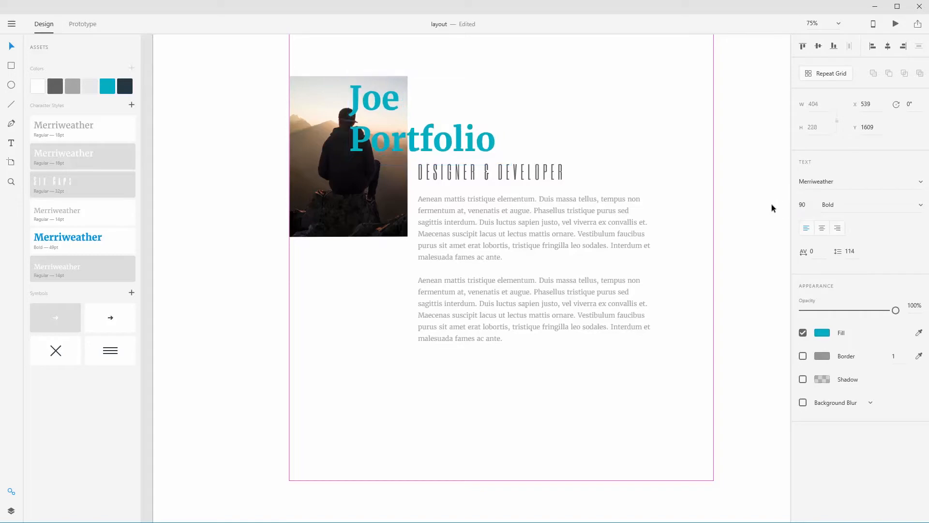
Step: Nudge the subtitle down beneath the heading and move the body text down to Y 1937
drag(478, 171, 479, 175)
drag(500, 214, 501, 216)
click(255, 255)
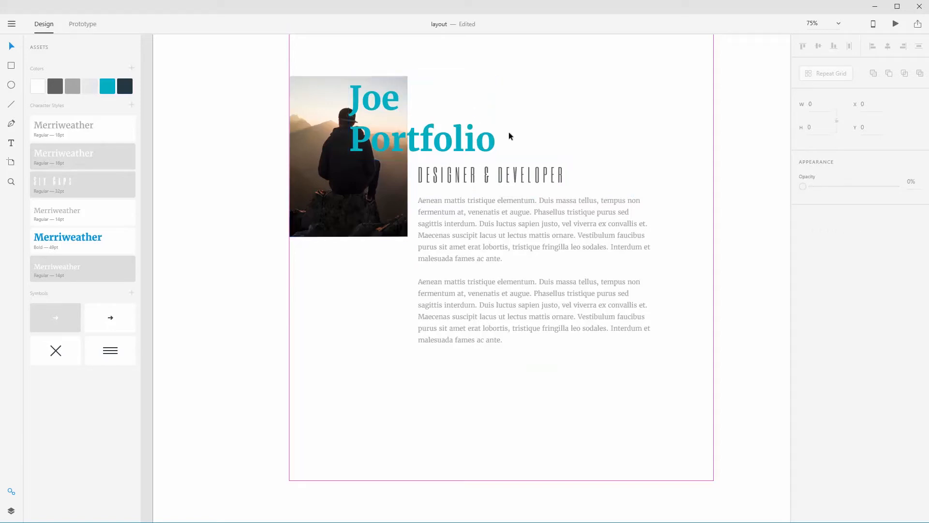
Step: Widen the profile body text box to the right edge of the 1170-wide guide
scroll(492, 247, down, 2)
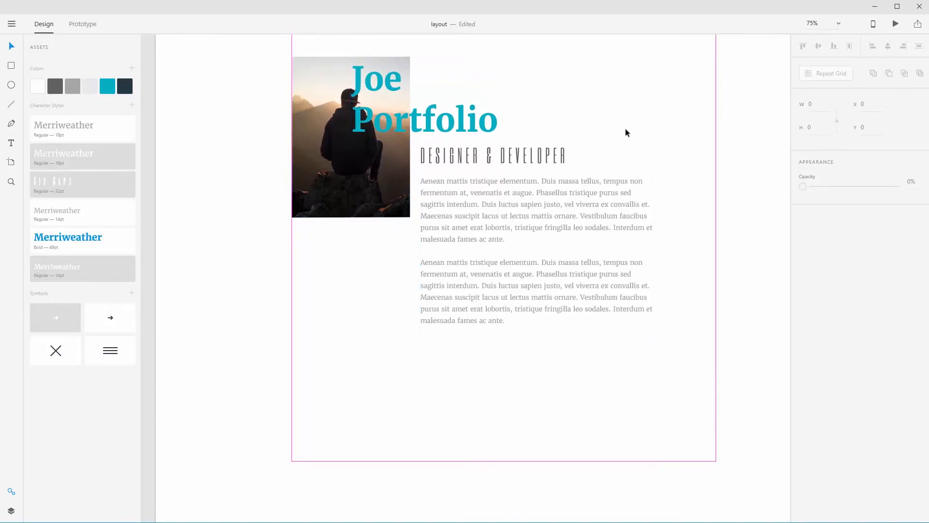
click(634, 244)
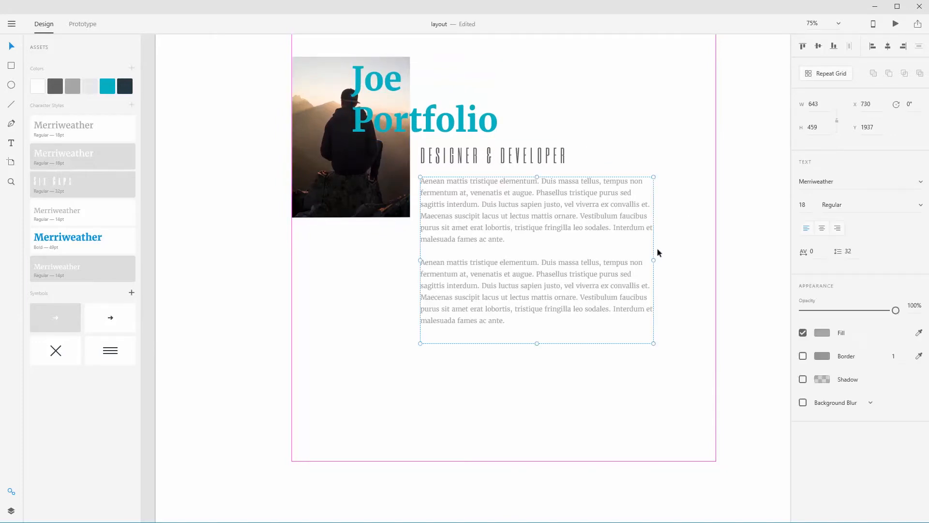
drag(655, 260, 715, 260)
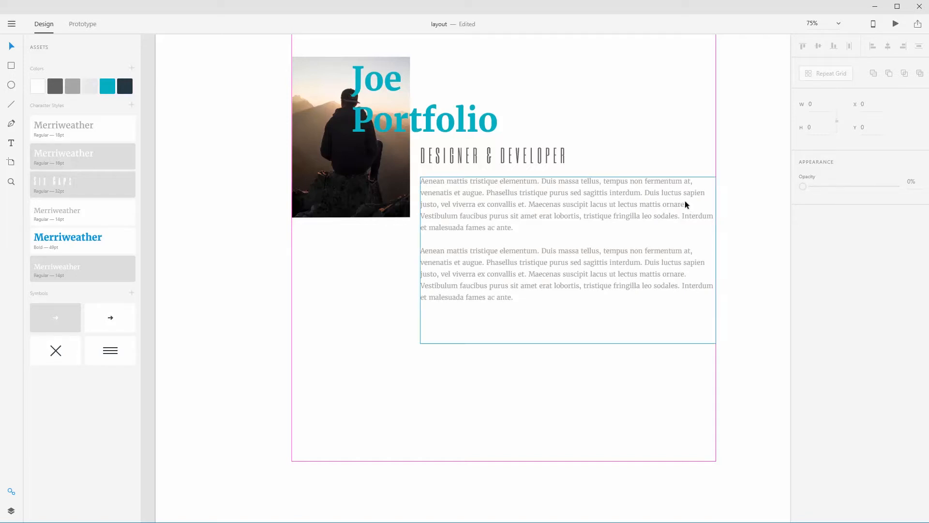
Step: Extend the bottom edge of the 1170-wide guide rectangle farther down the artboard
scroll(558, 199, down, 5)
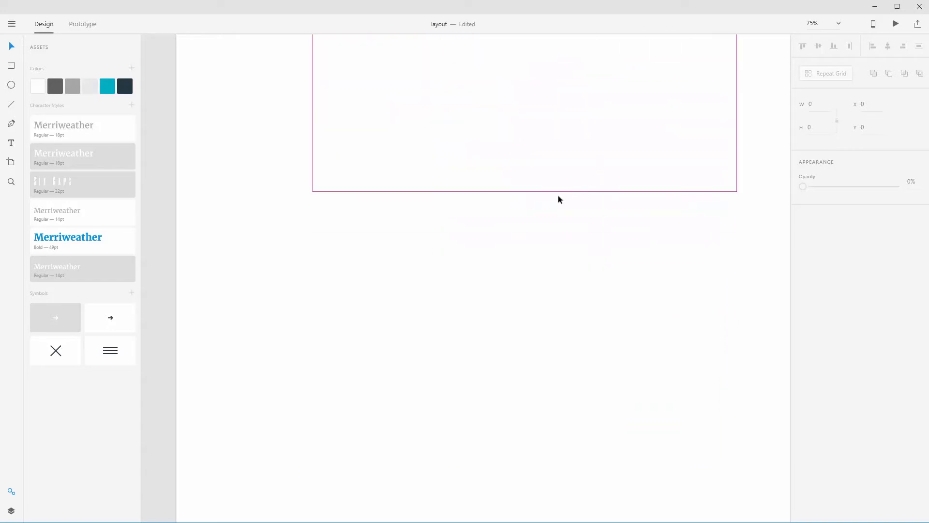
click(527, 191)
drag(521, 214, 501, 479)
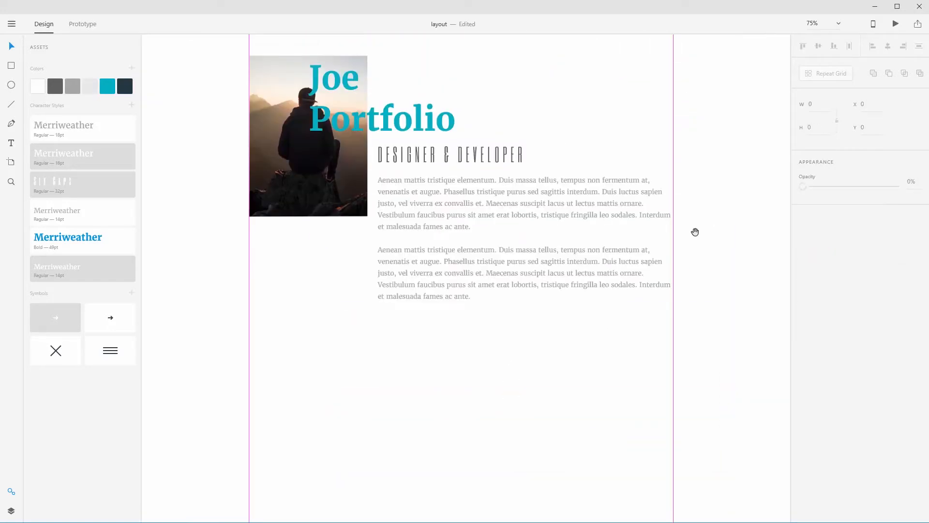
Step: Copy the mobile homepage's My work section onto the desktop artboard below the profile text
drag(673, 236, 683, 232)
key(ctrl+minus)
key(ctrl+minus)
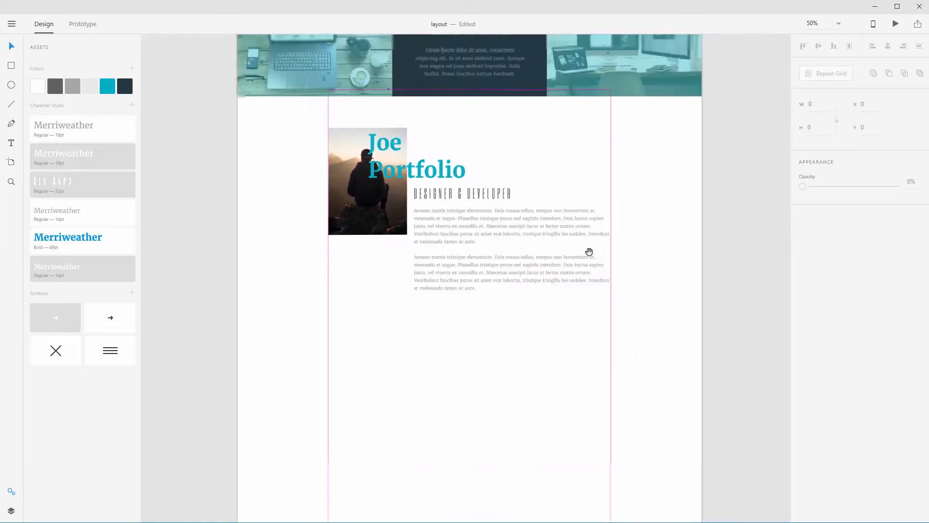
drag(334, 306, 545, 255)
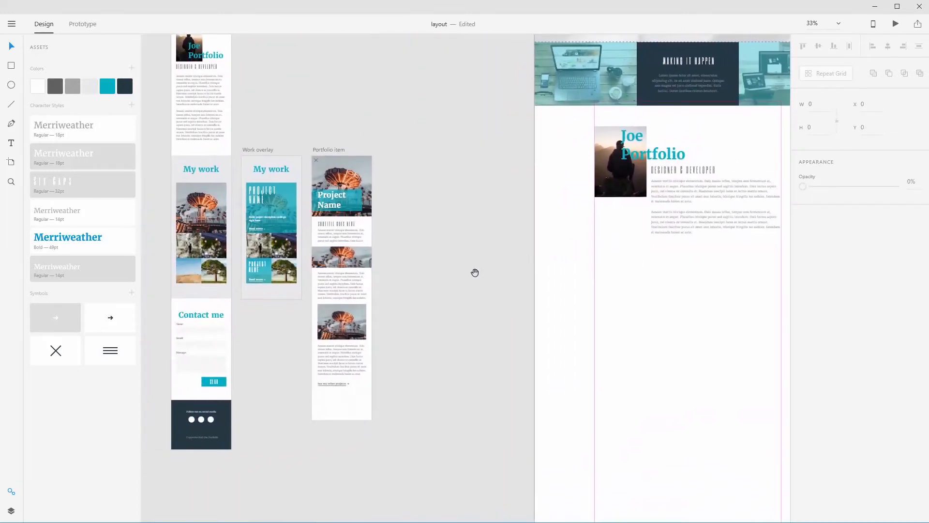
drag(382, 277, 396, 293)
drag(180, 194, 671, 405)
drag(552, 363, 411, 315)
click(650, 265)
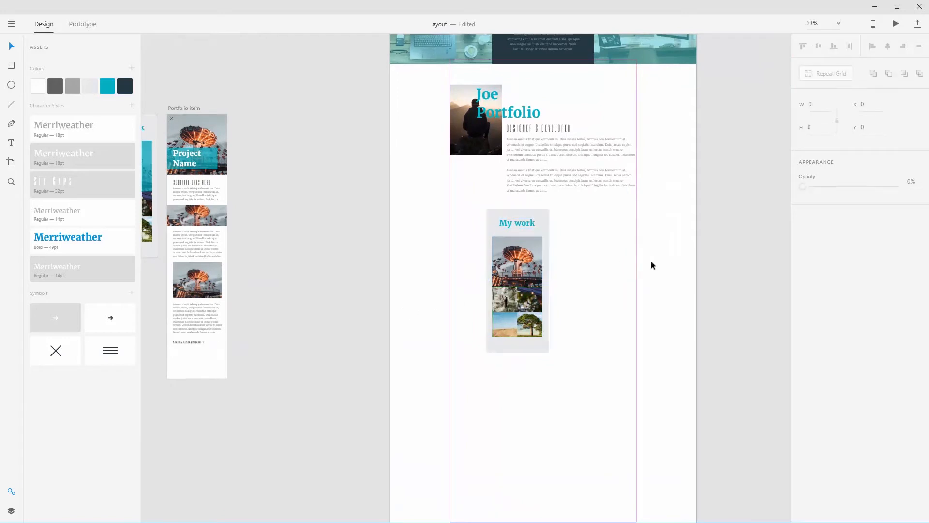
Step: Save the profile name heading's 90 pt bold Merriweather as a character style and apply it to the My work heading
click(535, 223)
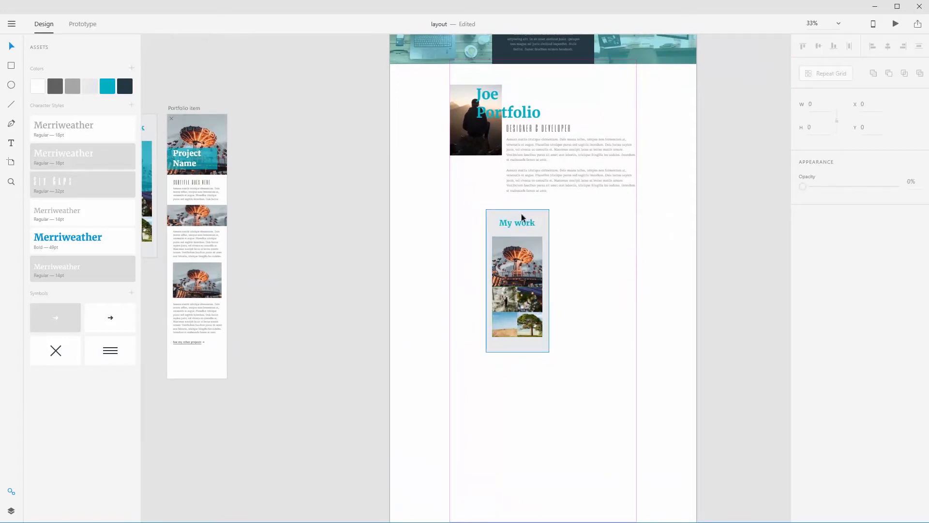
click(510, 117)
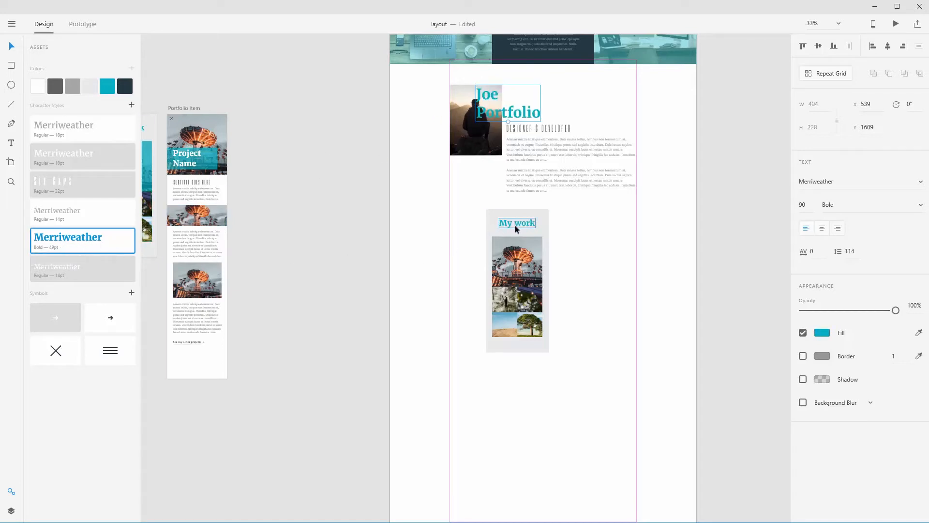
click(132, 105)
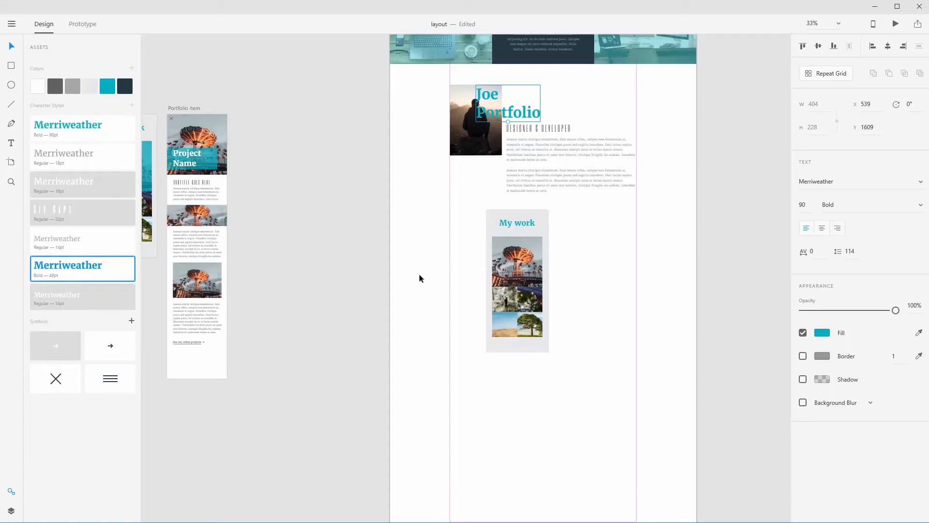
click(510, 227)
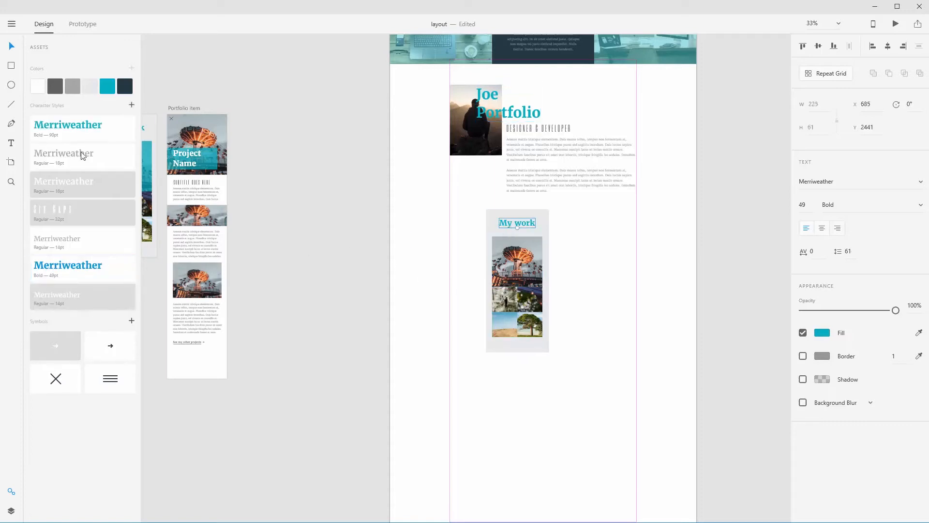
click(77, 129)
Step: Center the My work heading horizontally on the desktop artboard
drag(550, 223, 535, 230)
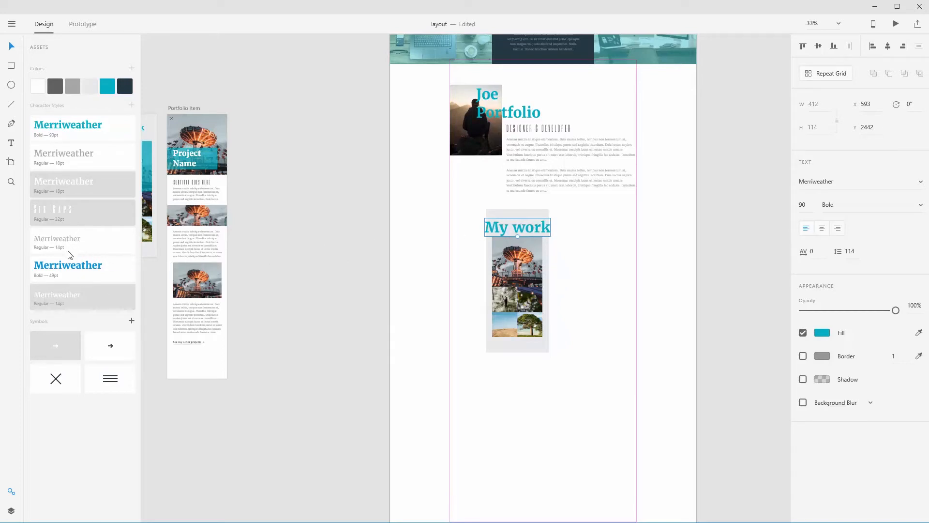
drag(522, 233, 551, 232)
click(887, 46)
Step: Stretch the My work background rectangle to the full 1920 artboard width and extend its bottom edge downward
click(487, 232)
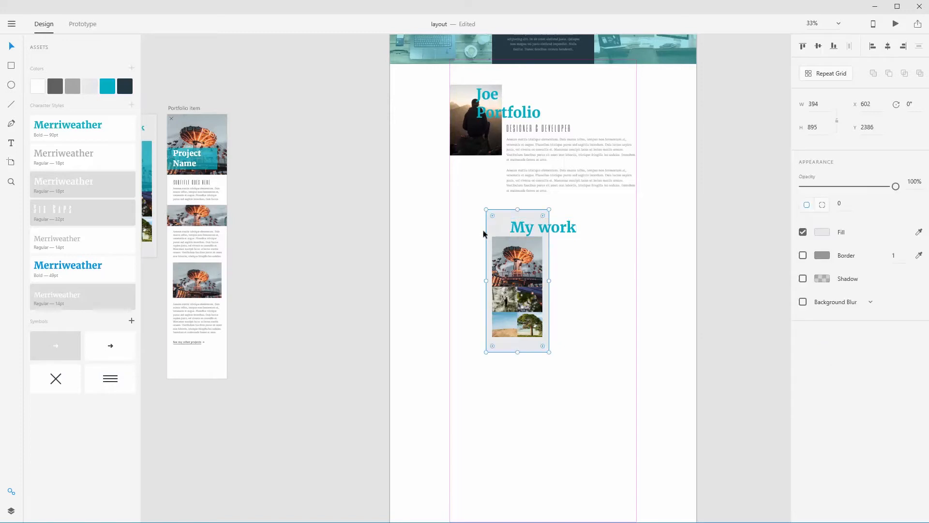
drag(486, 210, 391, 212)
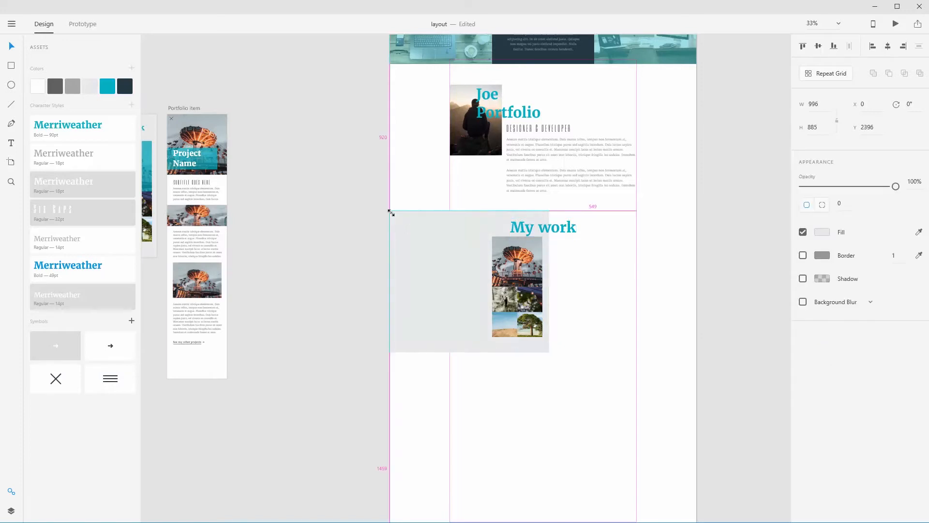
drag(549, 281, 698, 280)
click(721, 291)
click(564, 335)
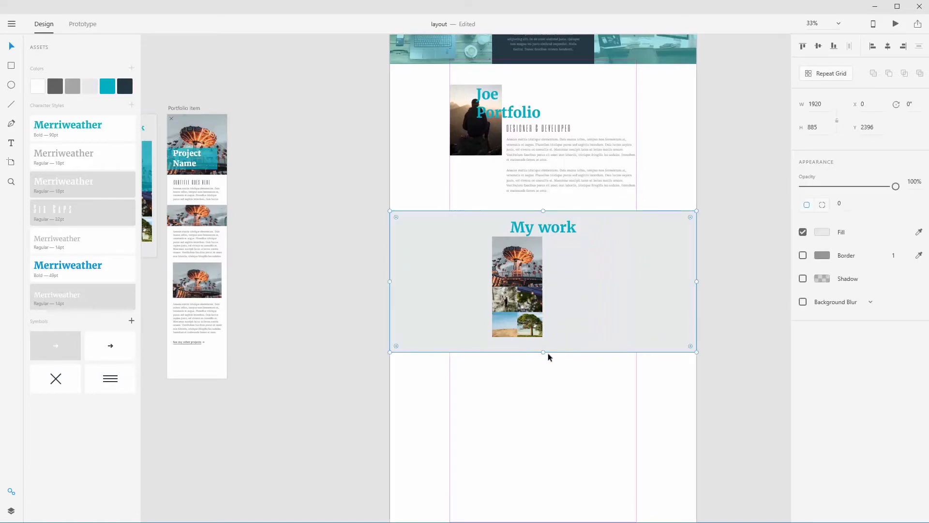
drag(542, 352, 544, 440)
key(Escape)
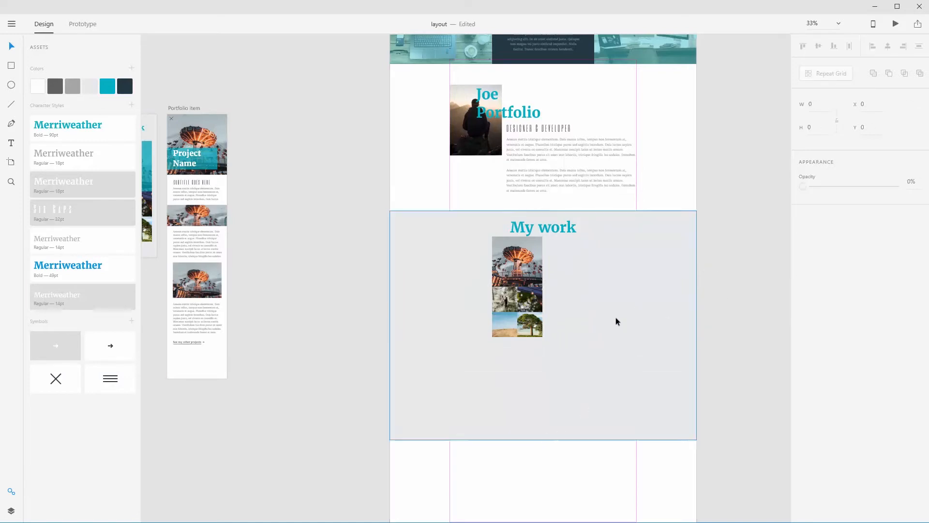
Step: Place the carousel photo at the artboard's left edge and the four-photo grid directly beside it at X 315, Y 2614
click(536, 332)
drag(512, 323, 571, 403)
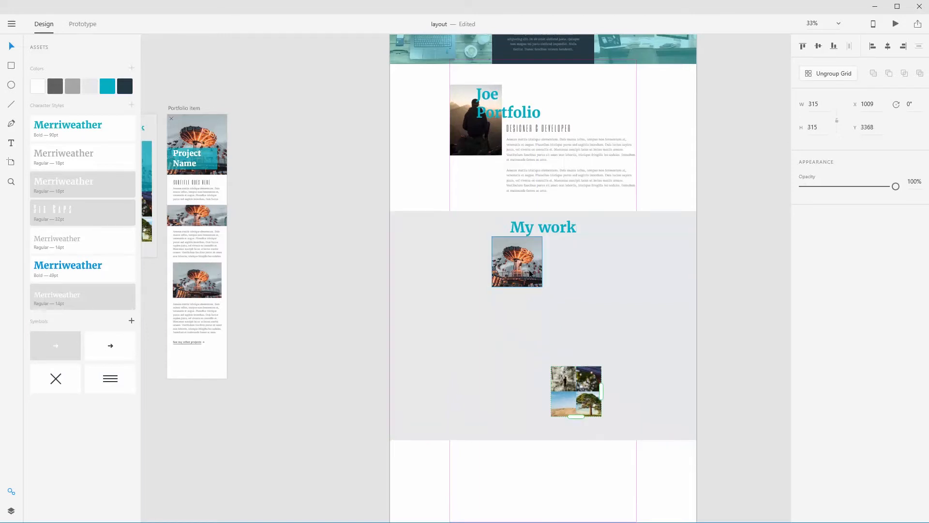
drag(530, 274, 428, 282)
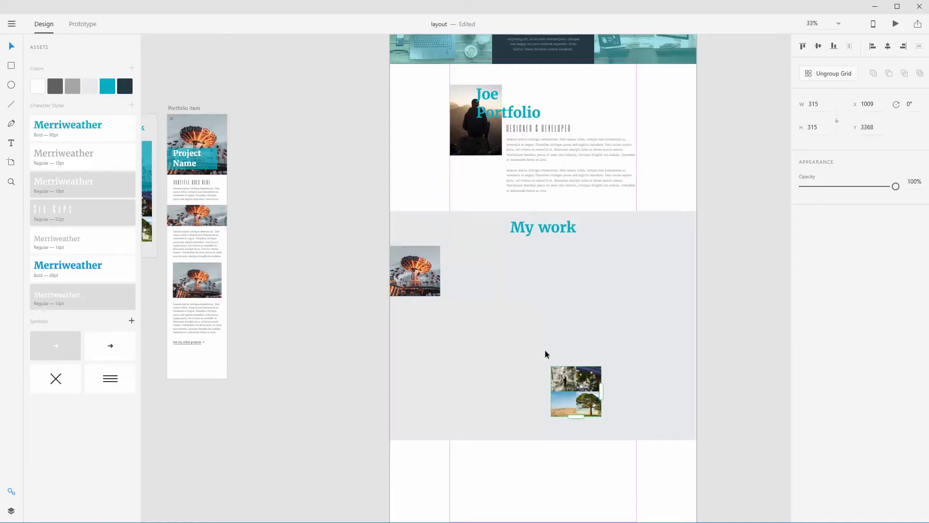
drag(558, 377, 448, 255)
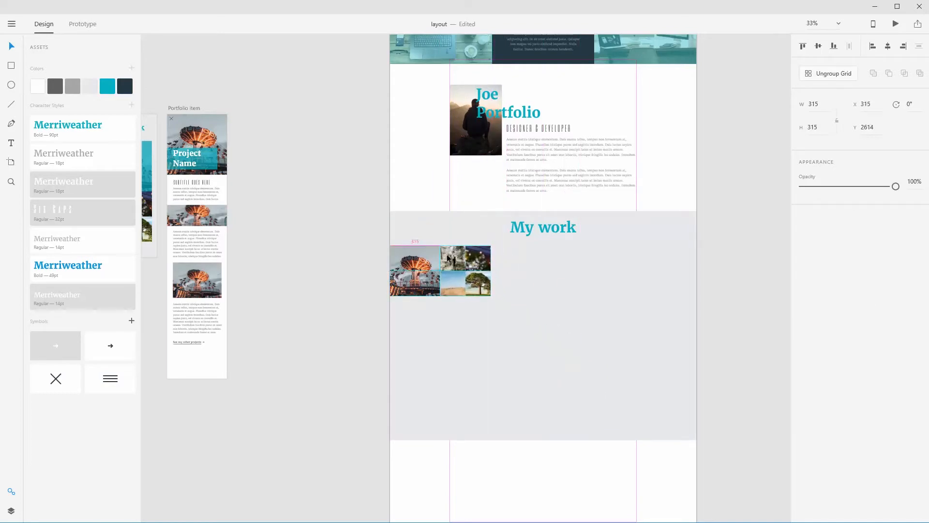
shift+click(421, 293)
drag(490, 296, 695, 411)
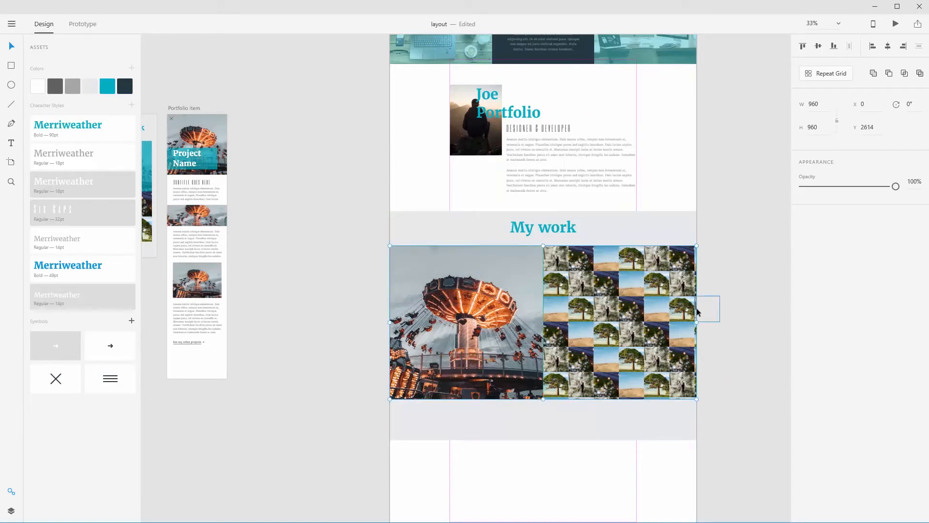
key(ctrl+z)
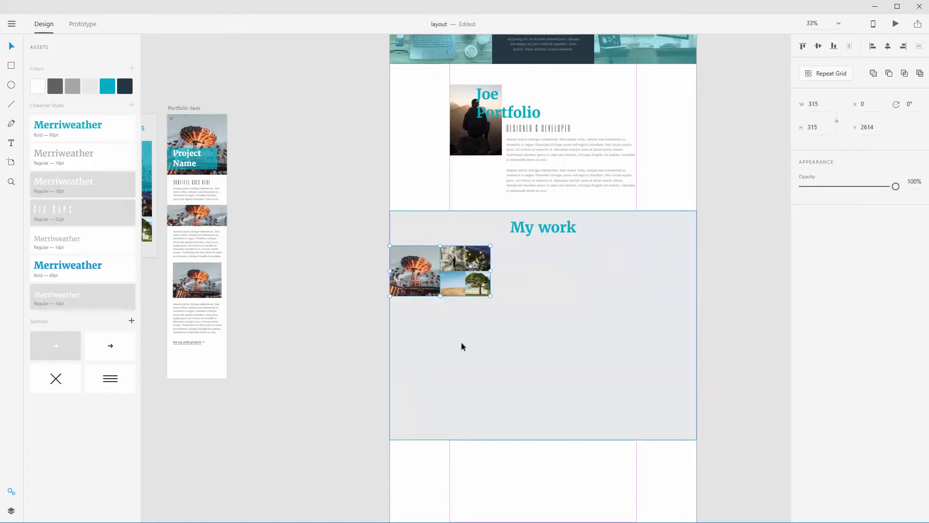
Step: Ungroup the four-photo repeat grid and scale all five work photos together to span the artboard's full width
right_click(458, 279)
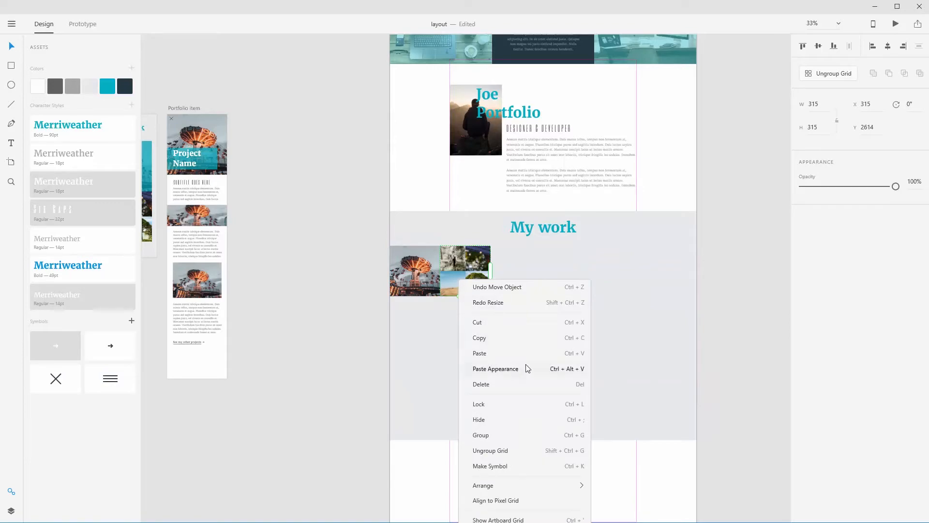
click(835, 78)
click(832, 78)
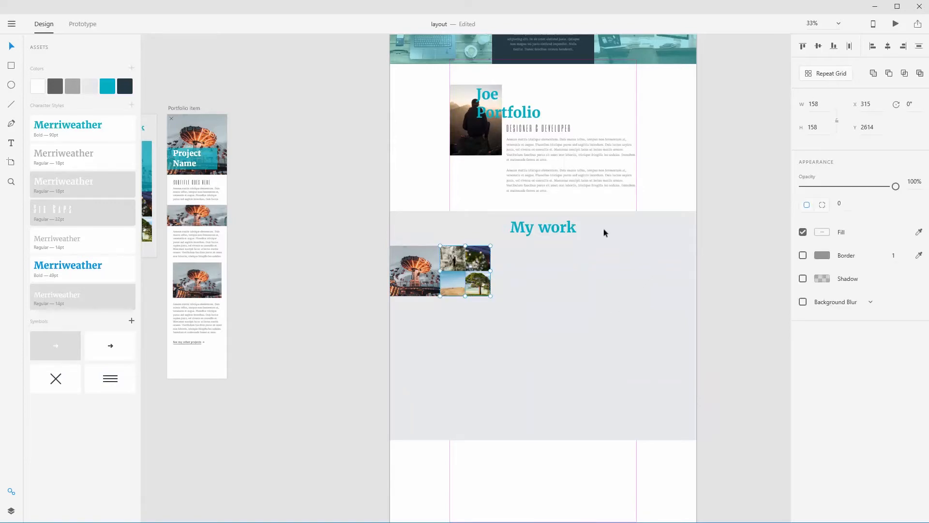
drag(491, 297, 698, 398)
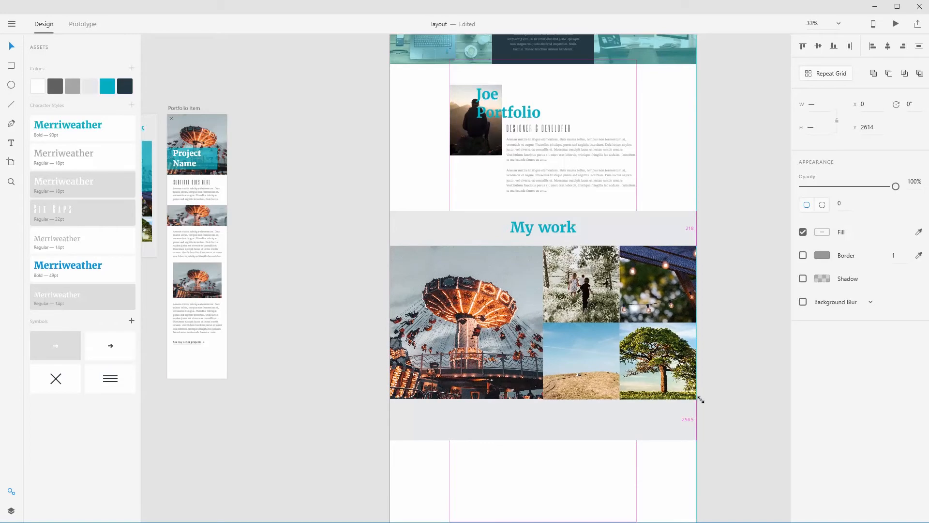
click(730, 360)
Step: Turn the four enlarged small photos back into a repeat grid
click(662, 364)
shift+click(589, 359)
shift+click(580, 301)
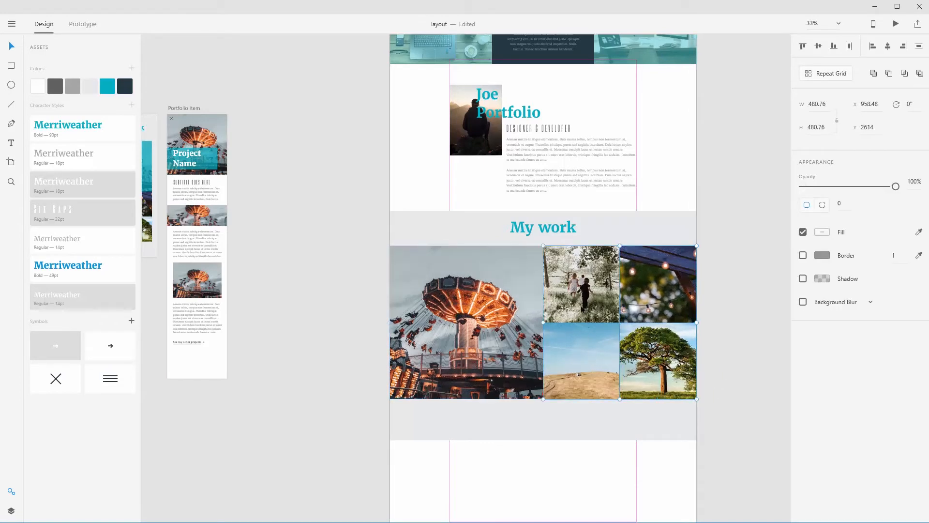
click(834, 77)
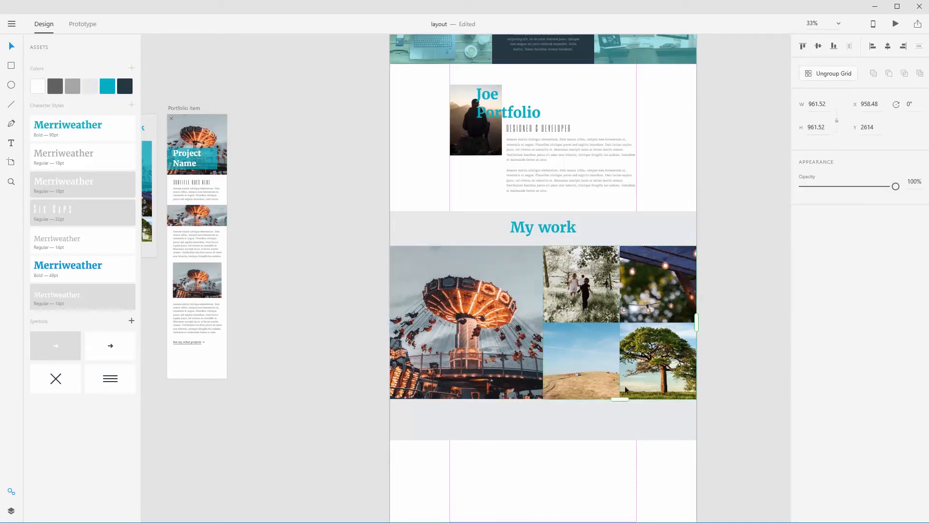
mouse_move(619, 399)
mouse_down()
mouse_move(618, 481)
mouse_move(620, 399)
mouse_up()
click(718, 342)
Step: Move the carousel photo and the four-photo grid down together to Y 2750
drag(727, 387, 731, 324)
drag(609, 317, 606, 332)
key(ctrl+z)
shift+click(513, 286)
drag(513, 285, 512, 307)
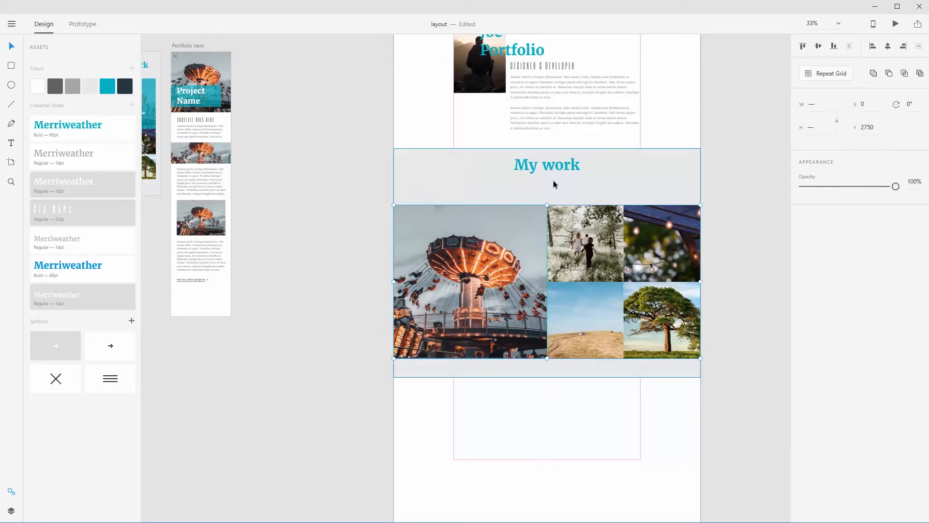
Step: Lower the My work heading slightly and extend the section's background rectangle to a height of 1549
drag(559, 168, 558, 178)
scroll(581, 174, right, 1)
click(602, 172)
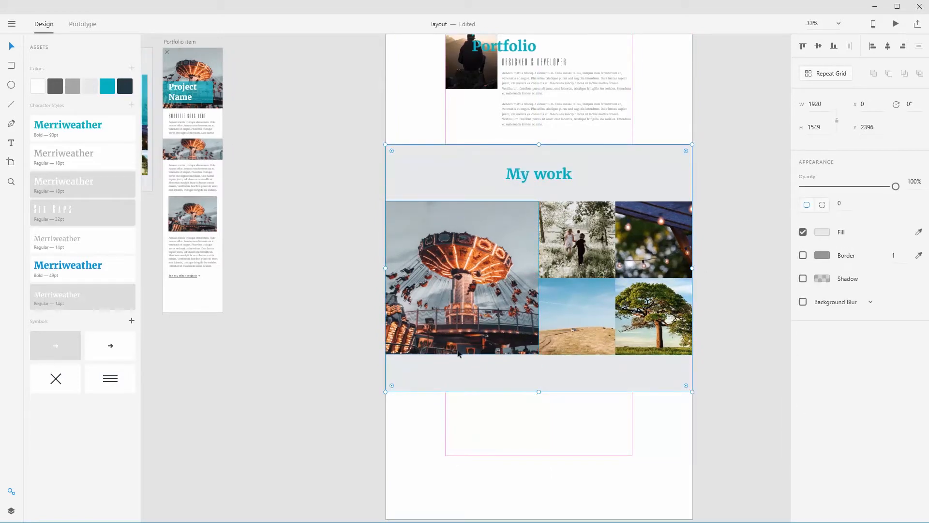
scroll(350, 289, left, 5)
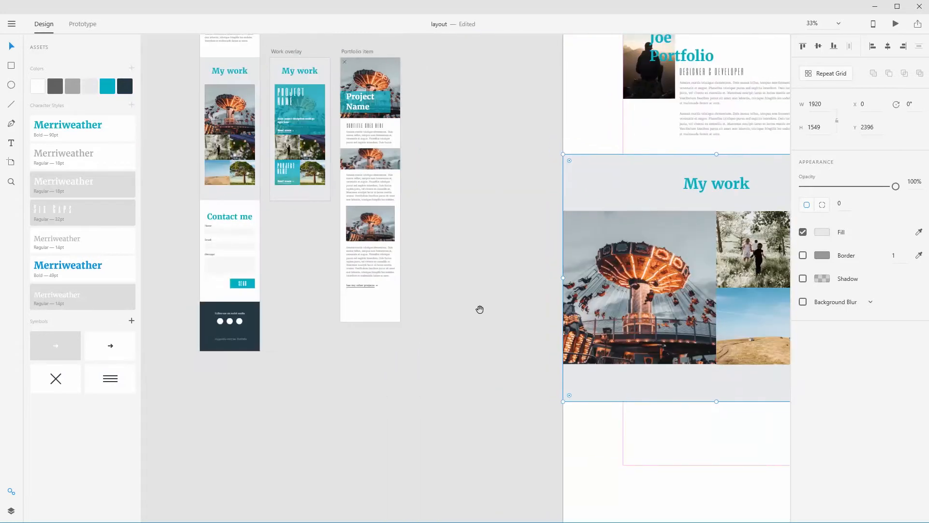
scroll(479, 309, right, 2)
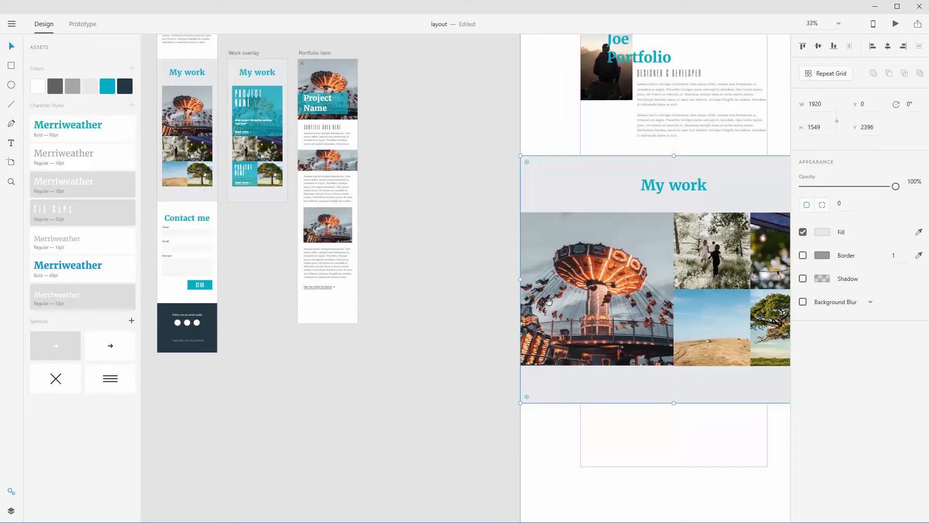
drag(454, 276, 395, 286)
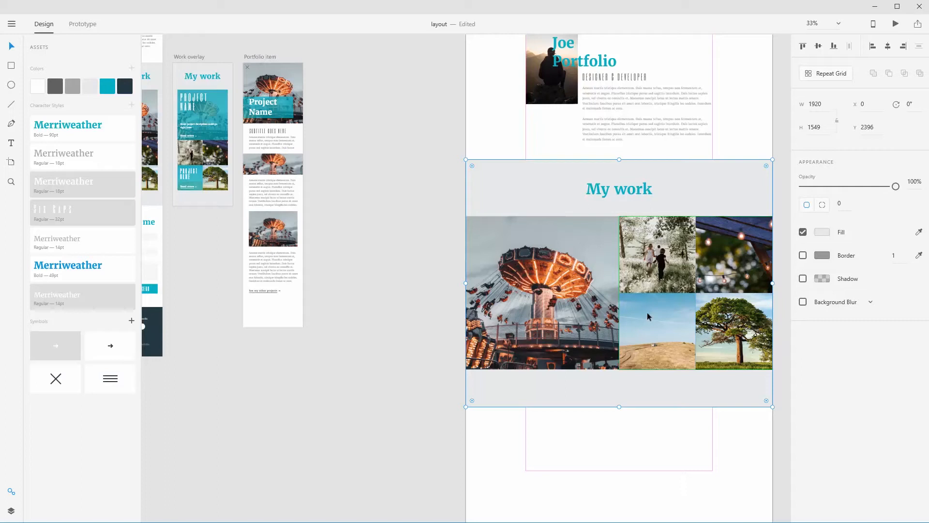
scroll(557, 361, right, 3)
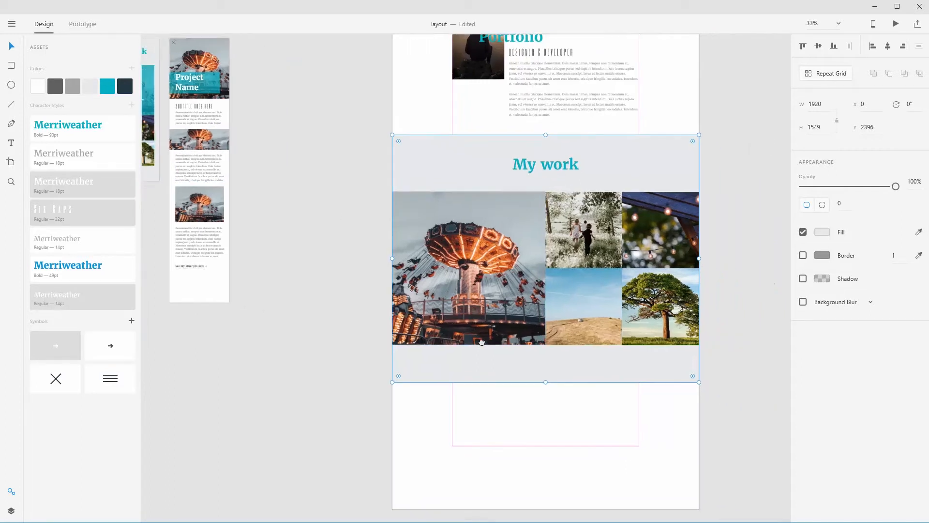
click(724, 247)
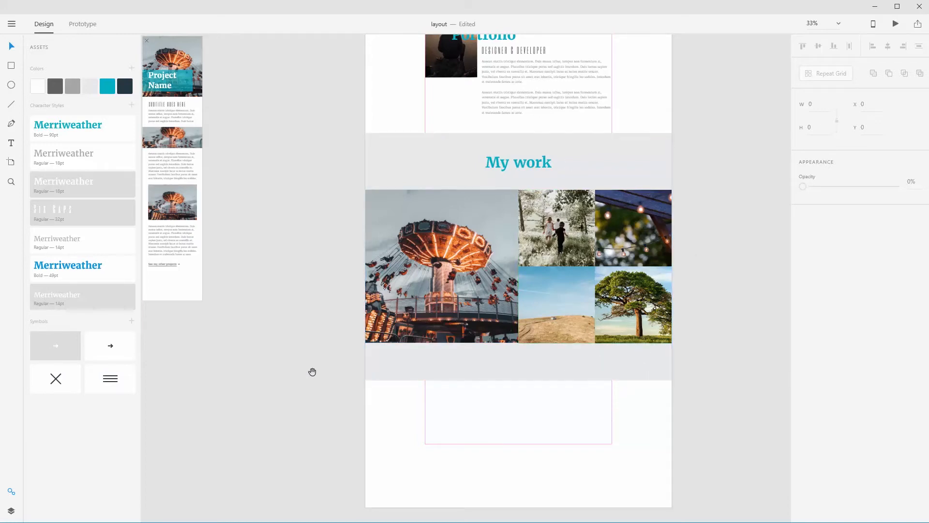
Step: Copy the mobile homepage's Contact me form and footer onto the desktop artboard near the bottom of the work section
drag(311, 371, 559, 385)
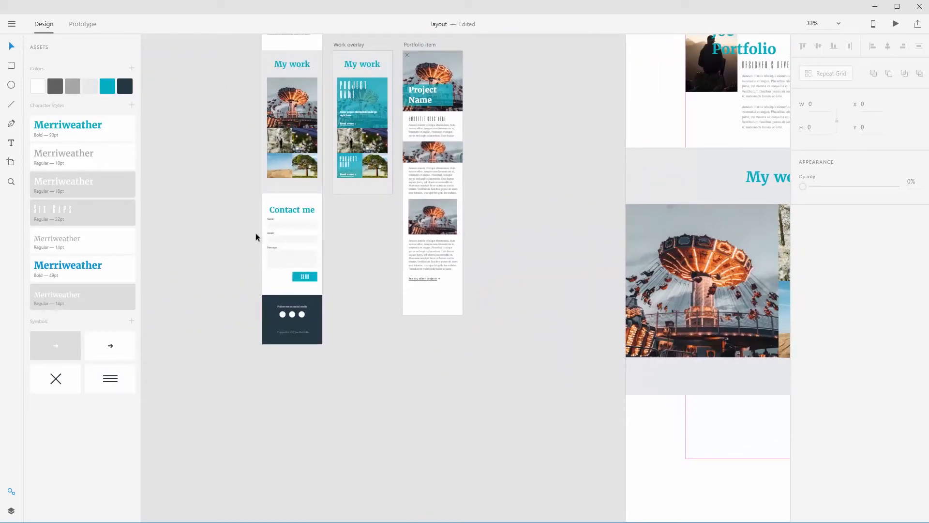
drag(251, 203, 359, 345)
drag(275, 315, 661, 431)
Step: Extend the bottom edge of the Web 1920 artboard downward to make room for the contact section
drag(378, 92, 495, 413)
drag(326, 194, 349, 348)
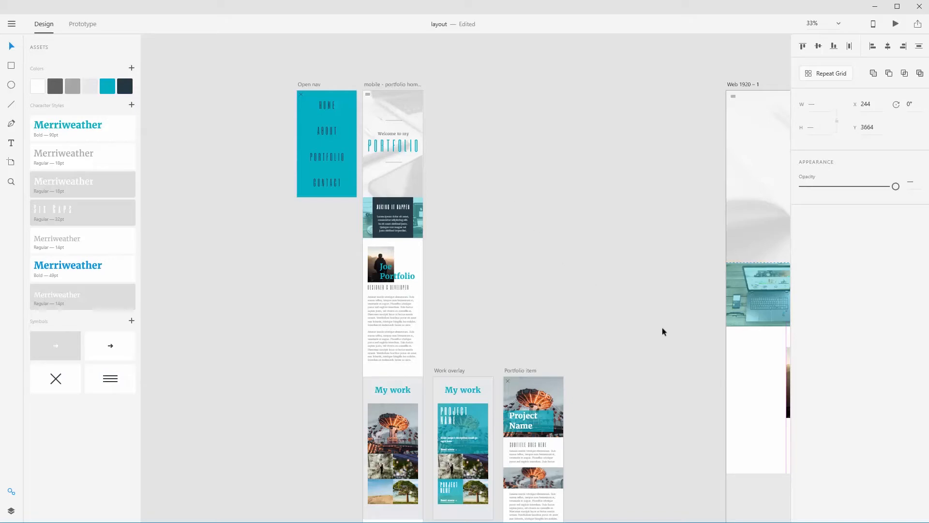
drag(678, 347, 394, 146)
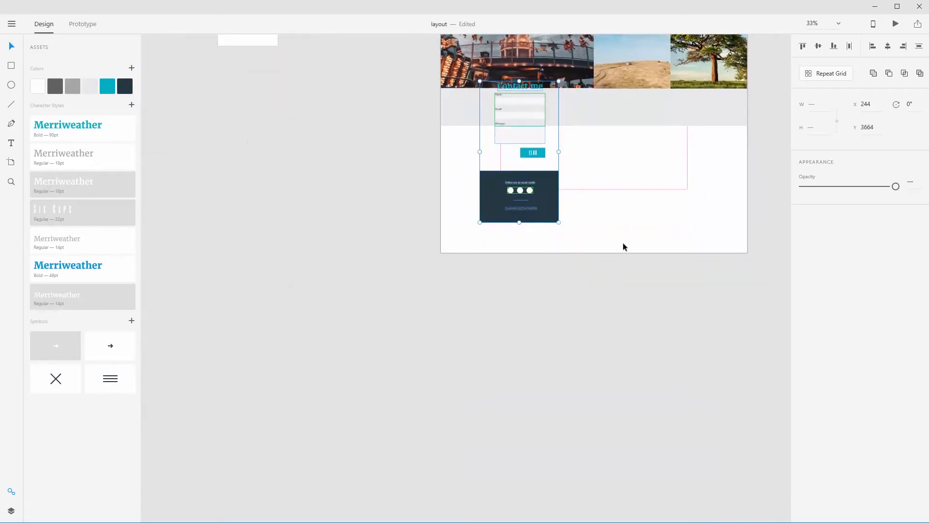
drag(408, 87, 380, 286)
drag(412, 99, 355, 286)
key(ctrl+minus)
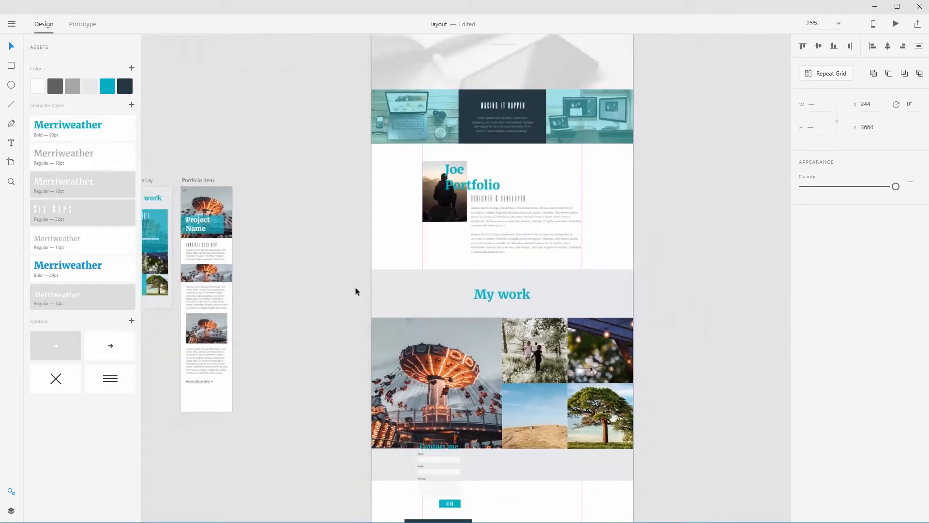
key(ctrl+minus)
click(435, 92)
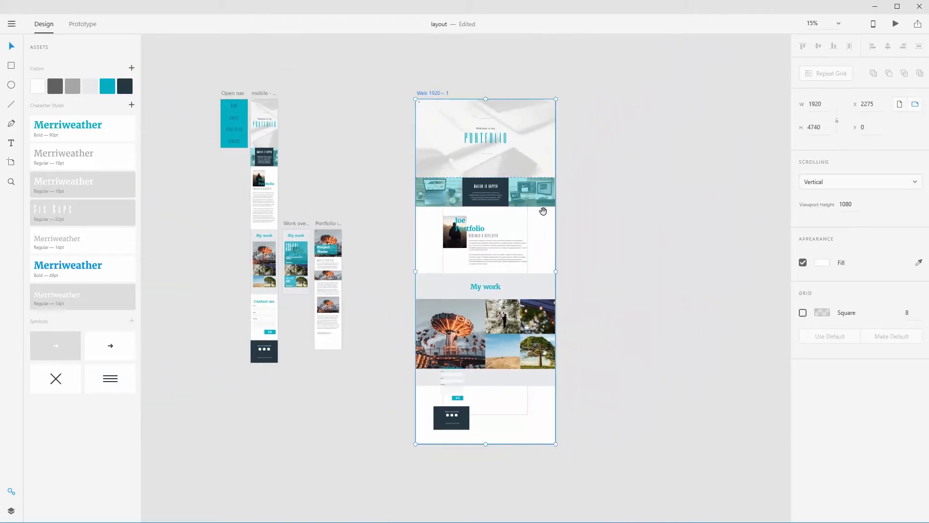
scroll(543, 211, down, 5)
drag(498, 173, 489, 399)
Step: Extend the bottom edge of the 1170-wide guide rectangle down the lengthened artboard, alongside the contact area
click(506, 143)
drag(496, 143, 495, 373)
click(654, 229)
key(ctrl+space)
drag(404, 73, 568, 224)
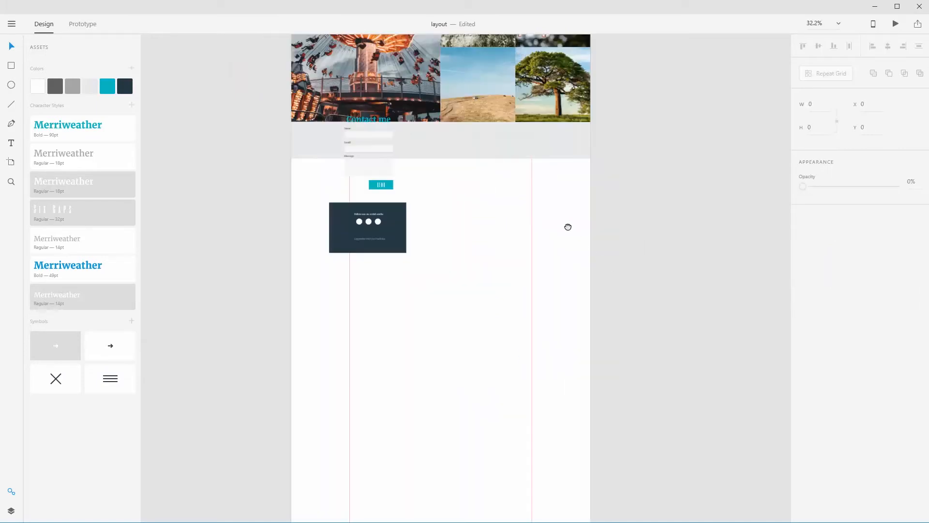
Step: Move the copied Contact me form and footer off the work section into the empty white area below it
drag(438, 315, 379, 144)
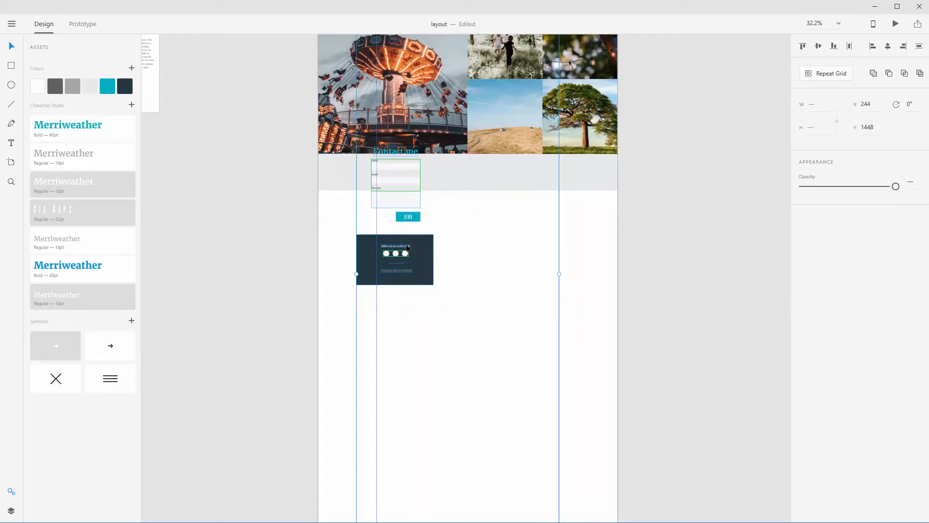
drag(412, 220, 439, 294)
key(ctrl+z)
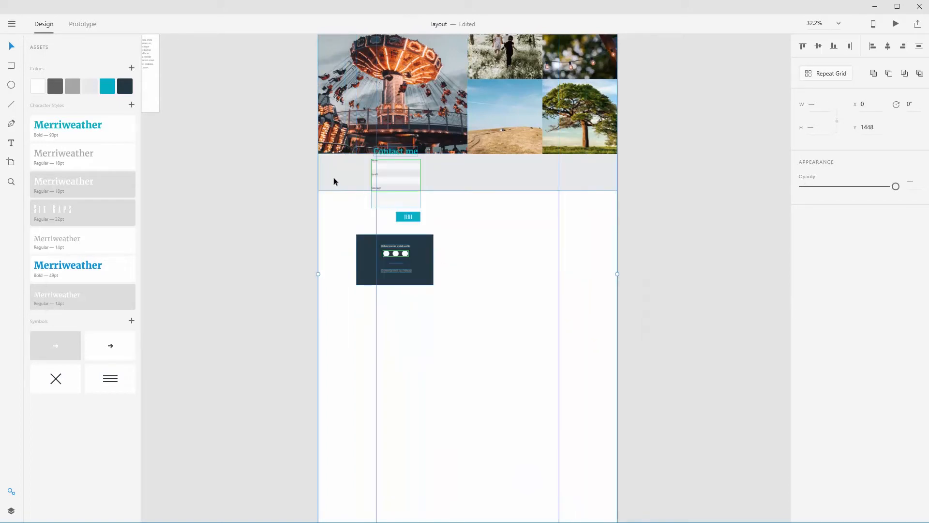
shift+click(333, 178)
drag(392, 257, 405, 328)
key(ctrl+z)
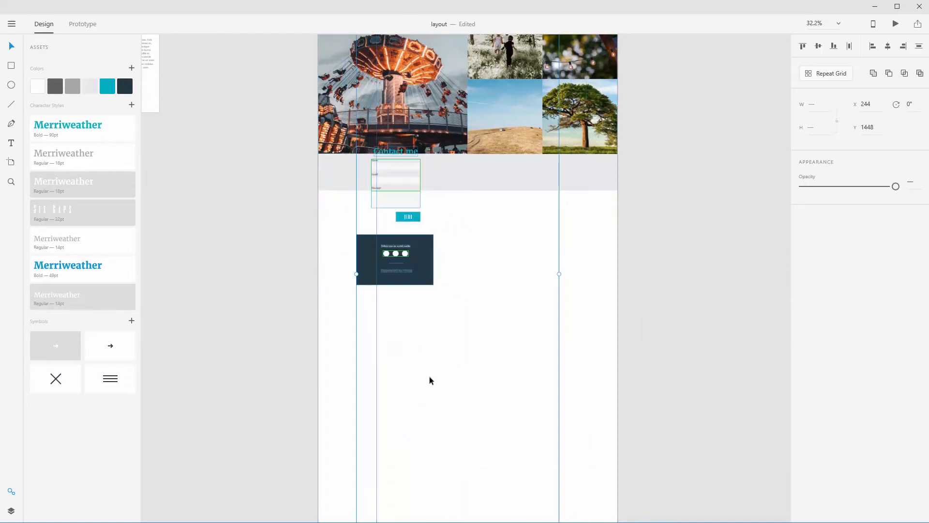
drag(366, 276, 426, 348)
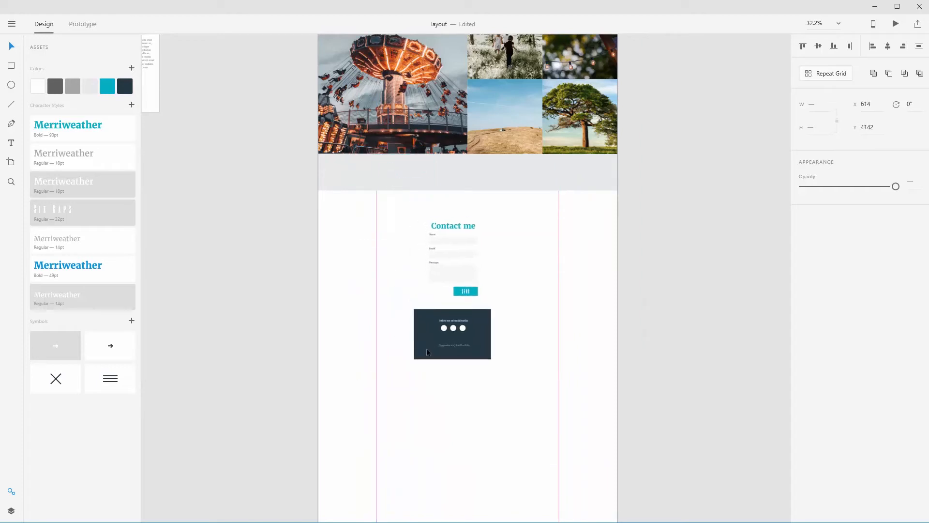
click(382, 277)
click(351, 297)
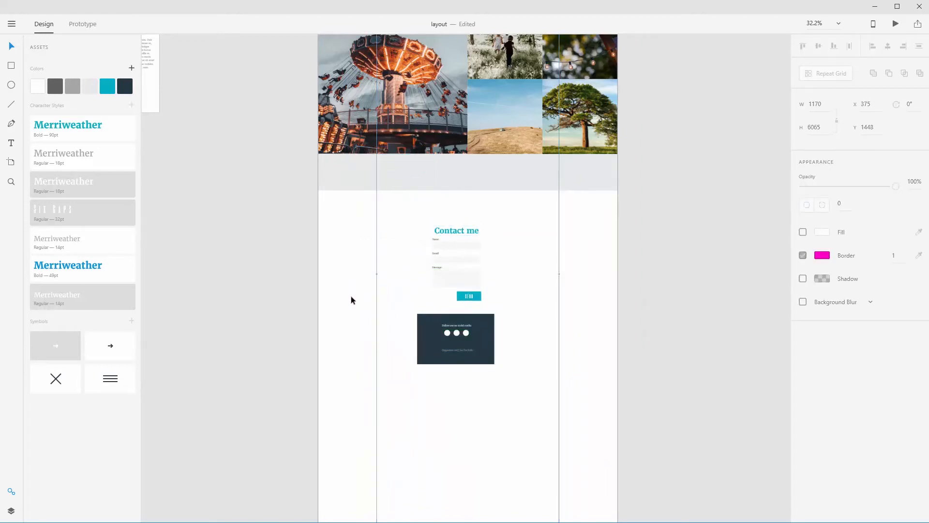
Step: Move the dark footer block with its text and social circles away from the form to X 88, Y 5376
click(585, 310)
drag(519, 383, 527, 329)
mouse_move(526, 318)
mouse_down()
mouse_move(435, 365)
mouse_move(422, 438)
mouse_move(364, 448)
mouse_up()
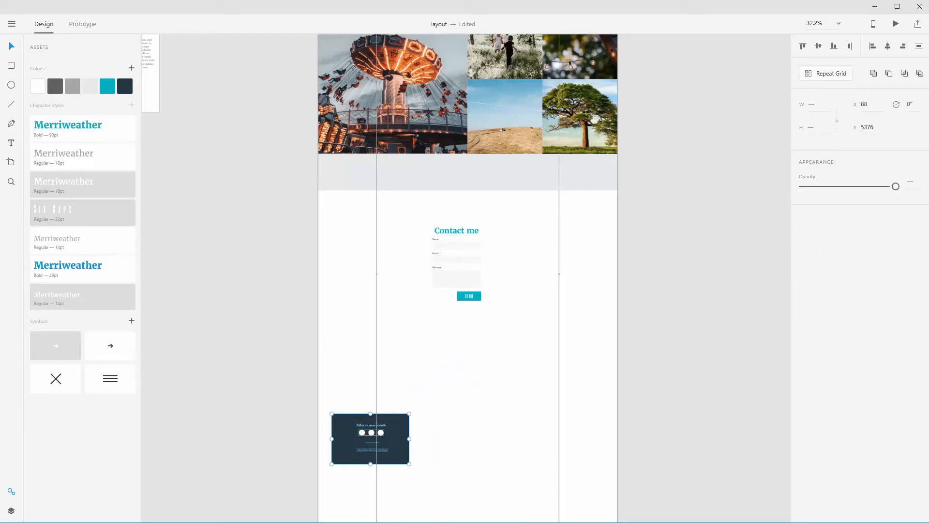
Step: Apply the 90-point bold Merriweather style to the Contact me heading and the 18-point regular style in dark gray to the field labels
click(455, 236)
click(83, 134)
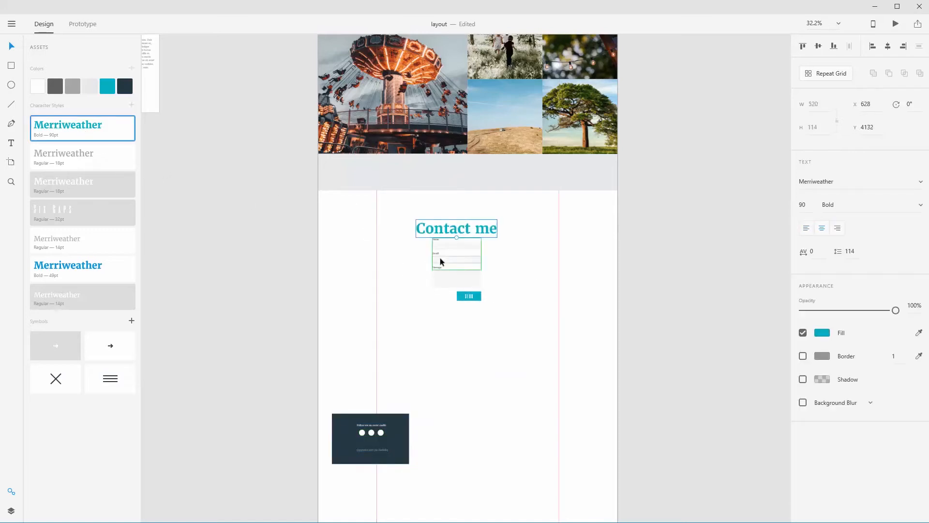
drag(380, 226, 540, 338)
double_click(386, 149)
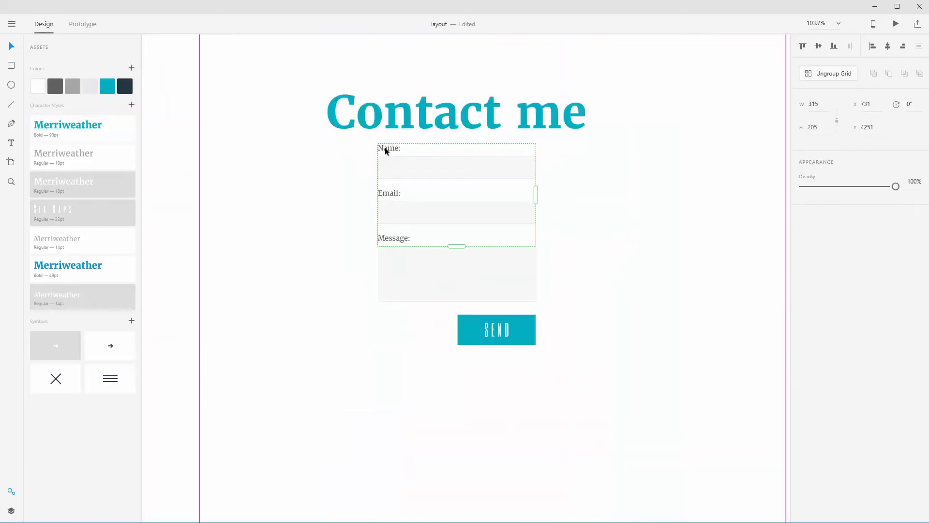
click(55, 155)
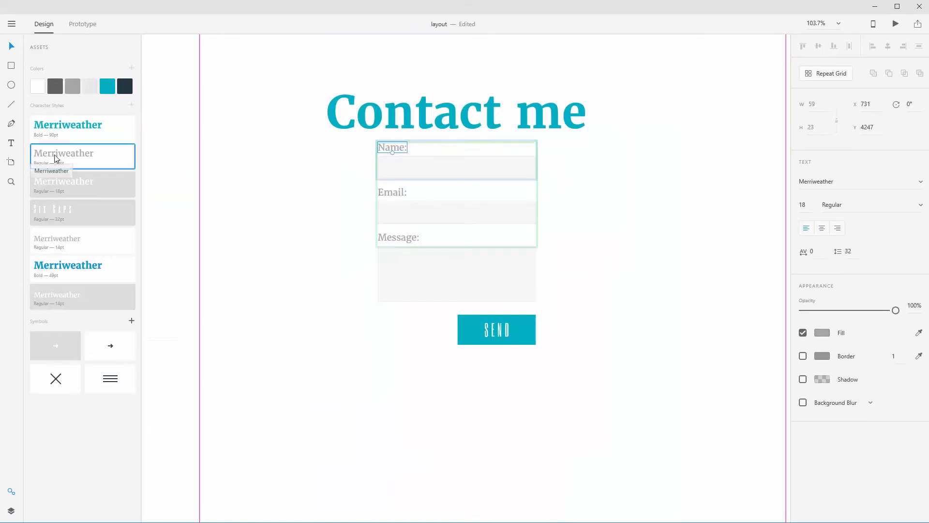
click(56, 88)
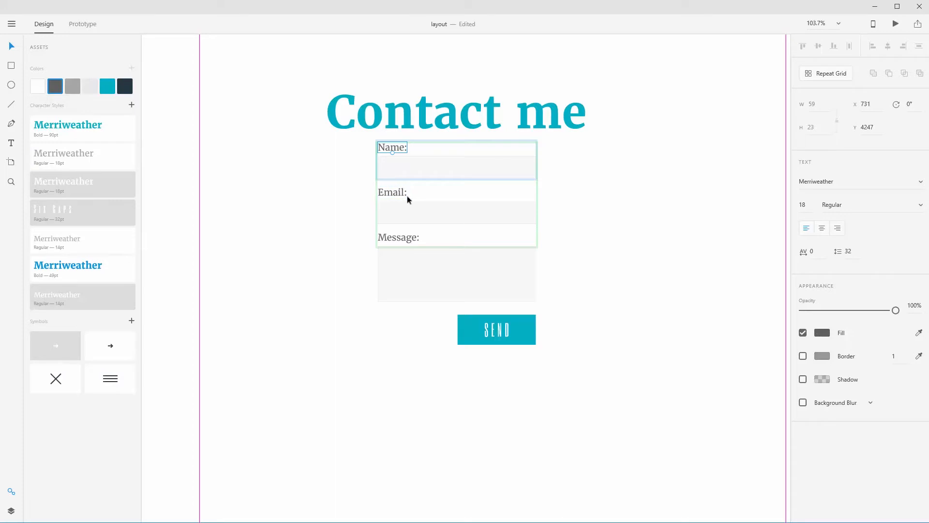
Step: Group the SEND button's parts and move the form fields and button down, away from the heading, to X 738, Y 4353
click(554, 367)
drag(478, 324, 463, 423)
key(ctrl+z)
drag(551, 370, 489, 435)
key(ctrl+g)
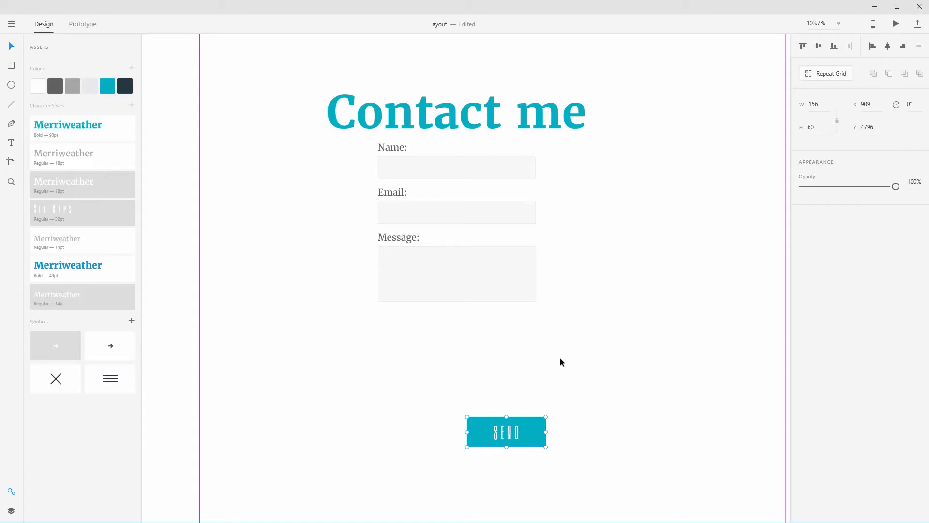
key(ctrl+z)
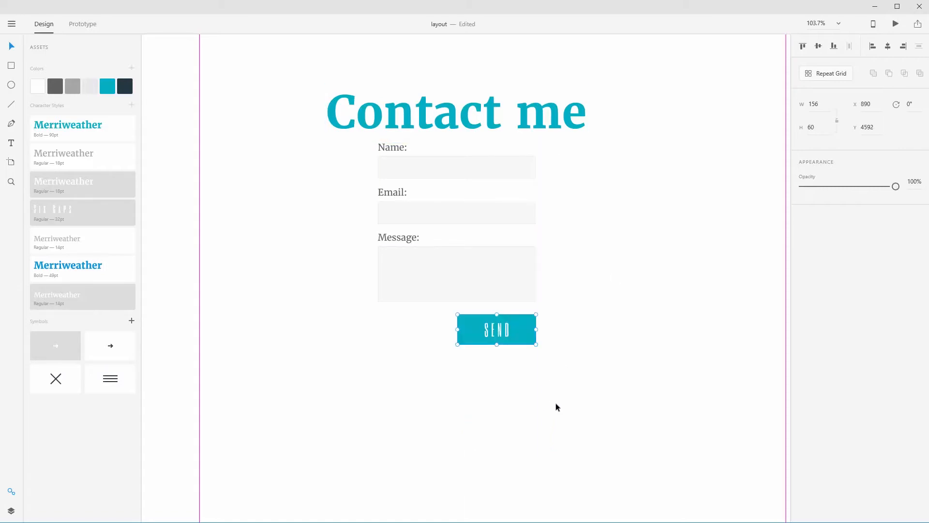
drag(556, 406, 400, 213)
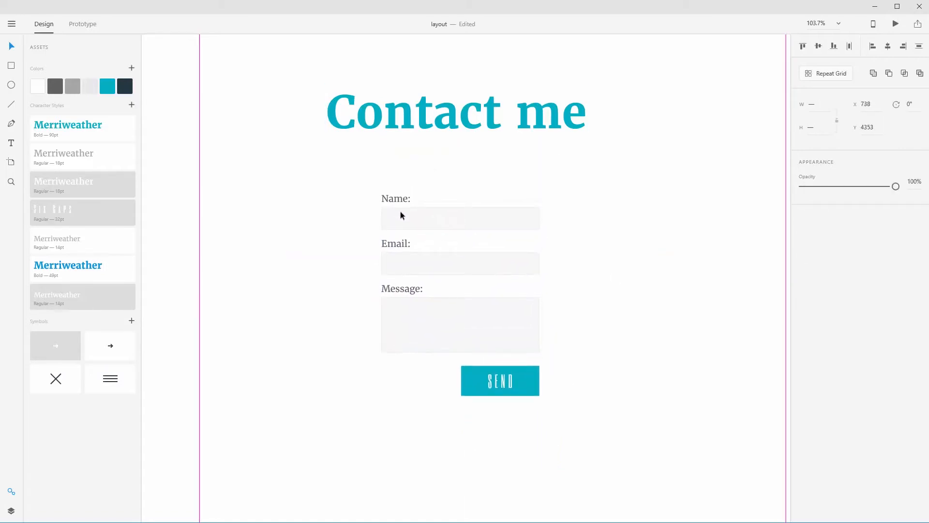
Step: Group the Contact me heading with the form and center them horizontally on the artboard
drag(284, 72, 591, 382)
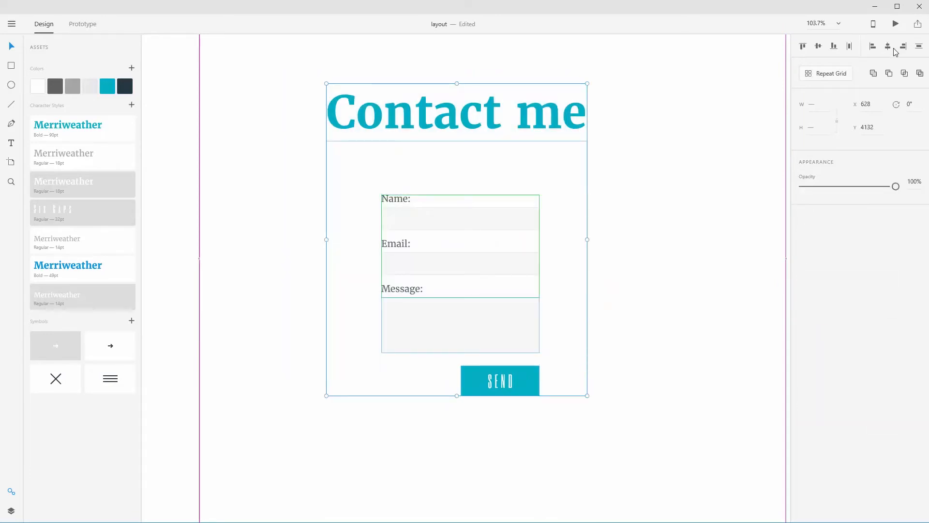
click(887, 46)
key(ctrl+z)
click(512, 103)
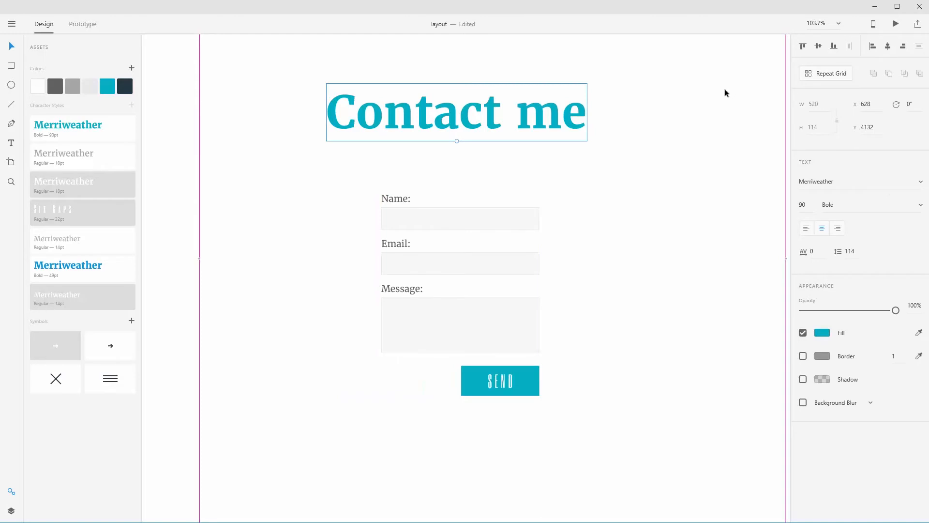
mouse_move(711, 85)
mouse_down()
mouse_move(399, 363)
mouse_move(414, 383)
mouse_up()
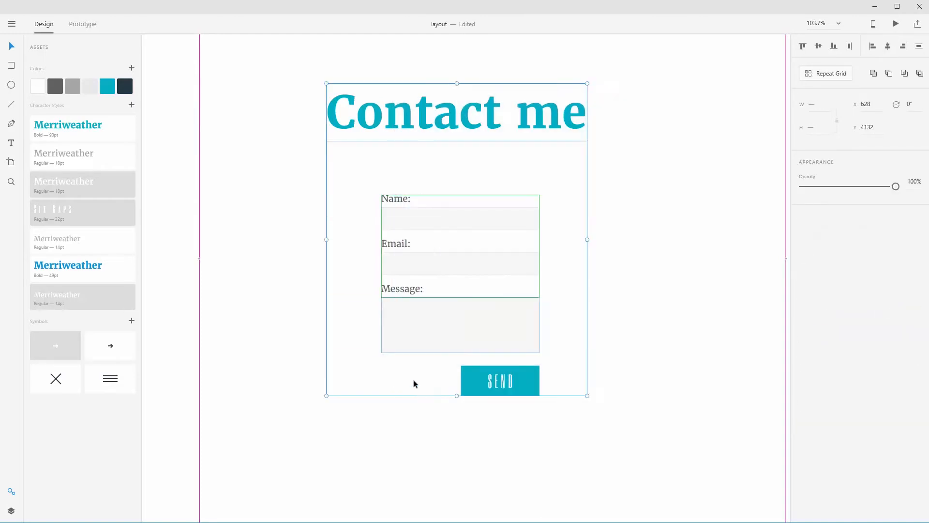
click(887, 46)
click(696, 193)
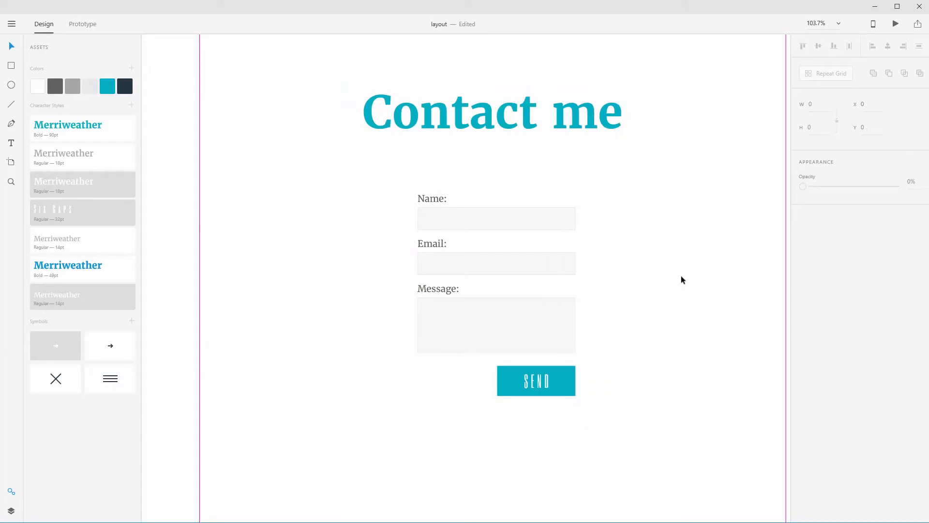
Step: Ungroup the contact section and break the form's repeat grid into separate Name, Email and Message fields
click(530, 262)
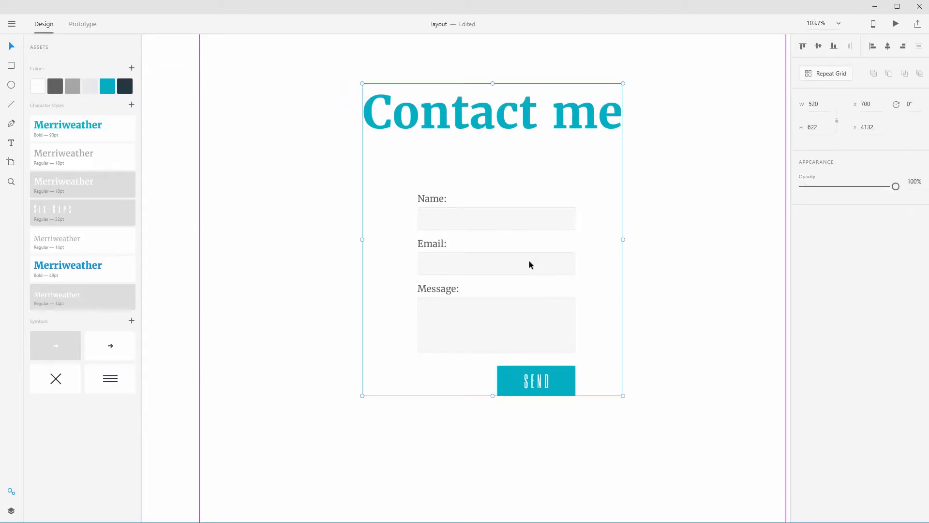
click(694, 256)
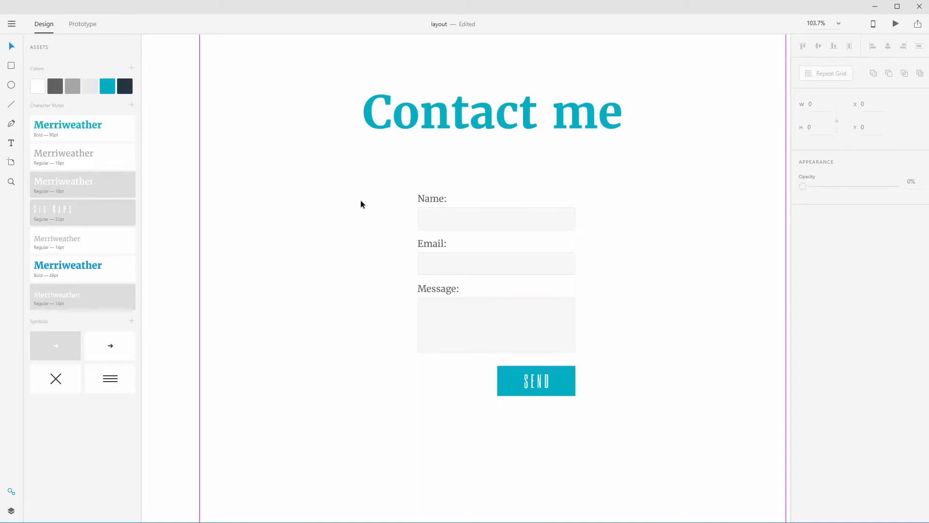
drag(379, 186, 494, 231)
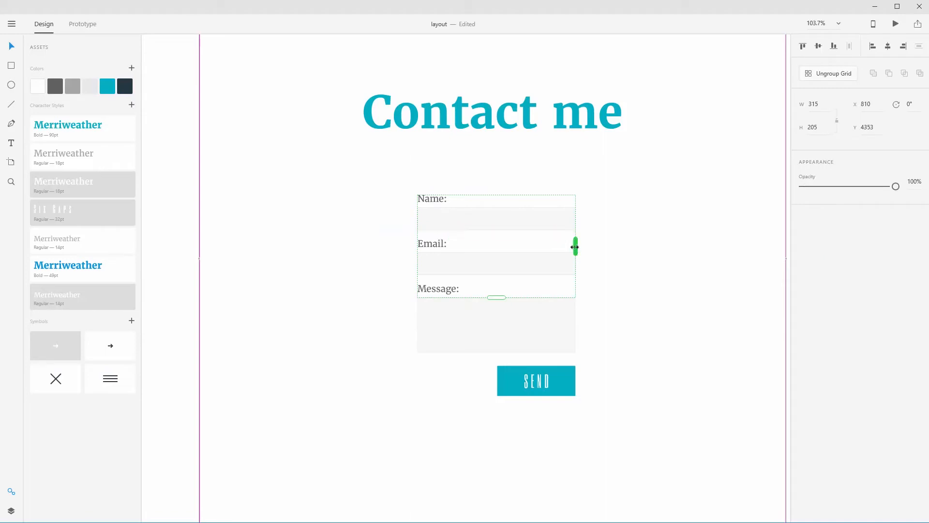
click(814, 83)
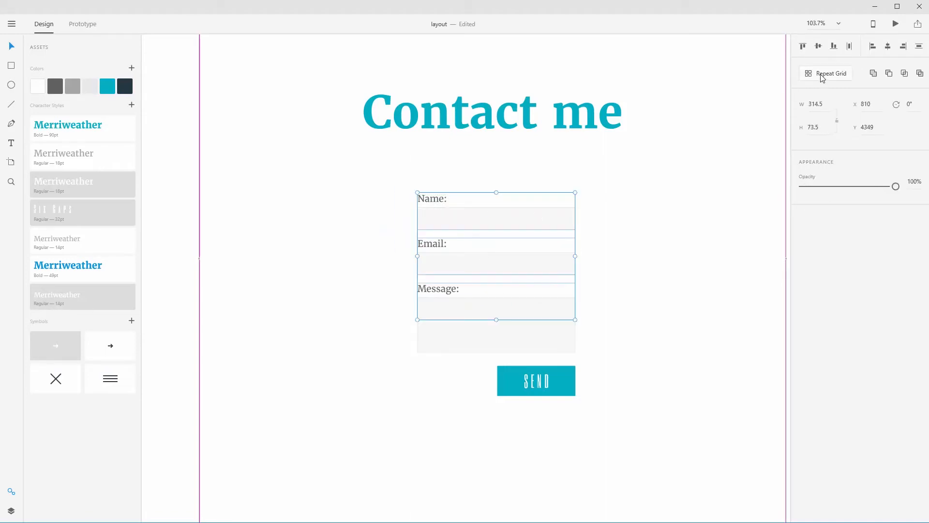
click(652, 249)
Step: Place the Email field beside the Name field and the Message field directly beneath Name
click(431, 259)
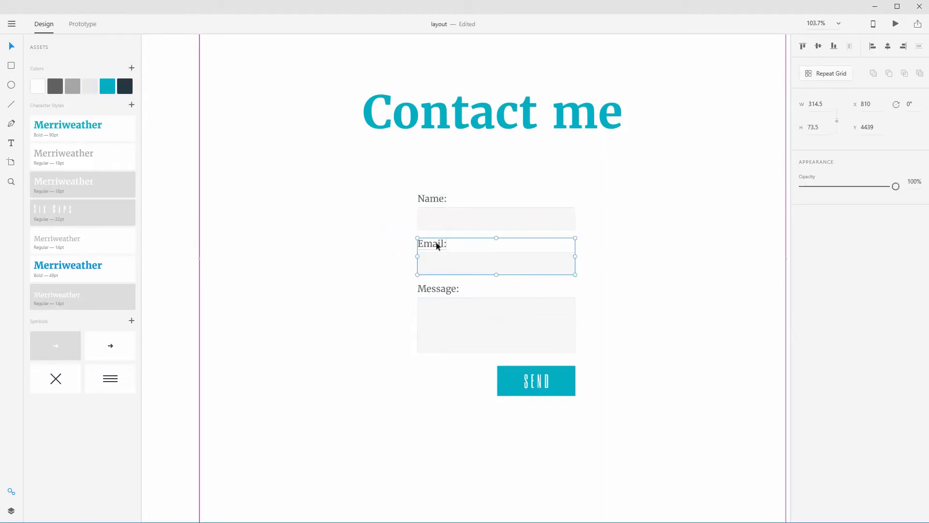
drag(428, 245, 599, 200)
drag(642, 179, 373, 222)
drag(463, 320, 399, 283)
click(597, 299)
Step: Enlarge the message box to span both upper fields and move the SEND button under its right end
click(482, 299)
drag(510, 315, 679, 342)
drag(668, 361, 674, 318)
click(600, 343)
drag(559, 340, 663, 328)
drag(478, 351, 471, 359)
click(444, 359)
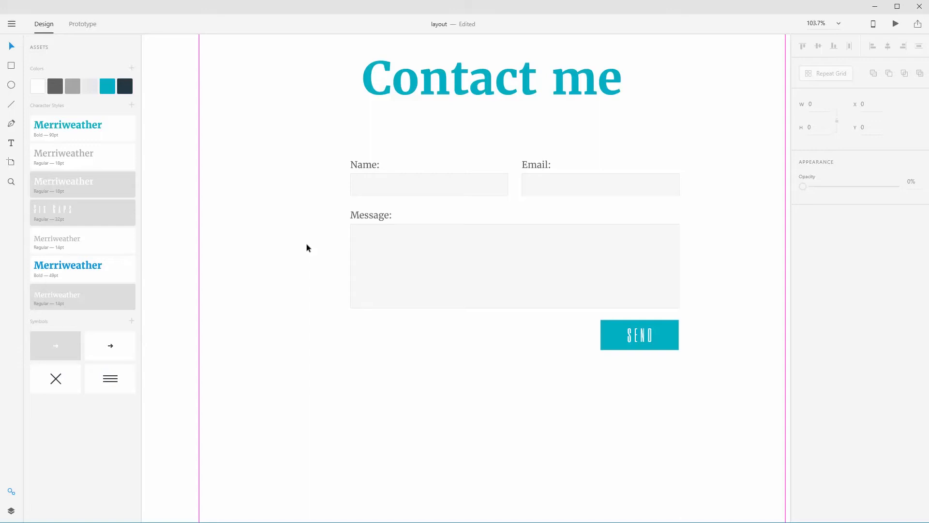
Step: Group all the form fields with the SEND button and center the group horizontally on the artboard
drag(312, 192, 656, 342)
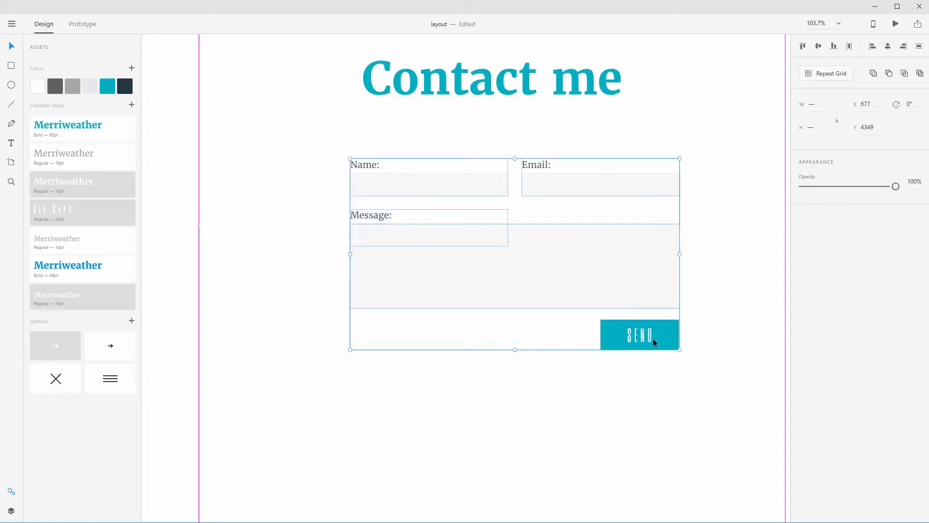
key(ctrl+g)
click(887, 46)
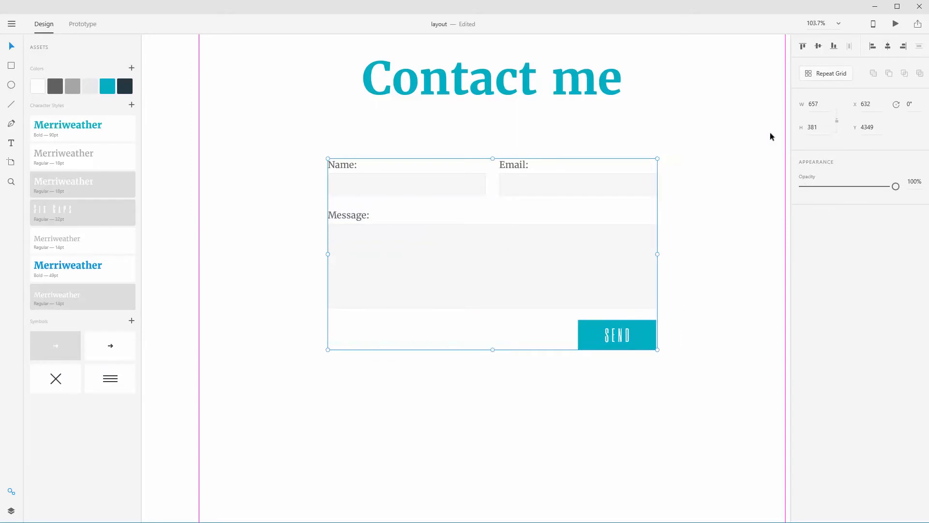
click(766, 135)
Step: Move the grouped form up slightly, closer to the Contact me heading
click(528, 175)
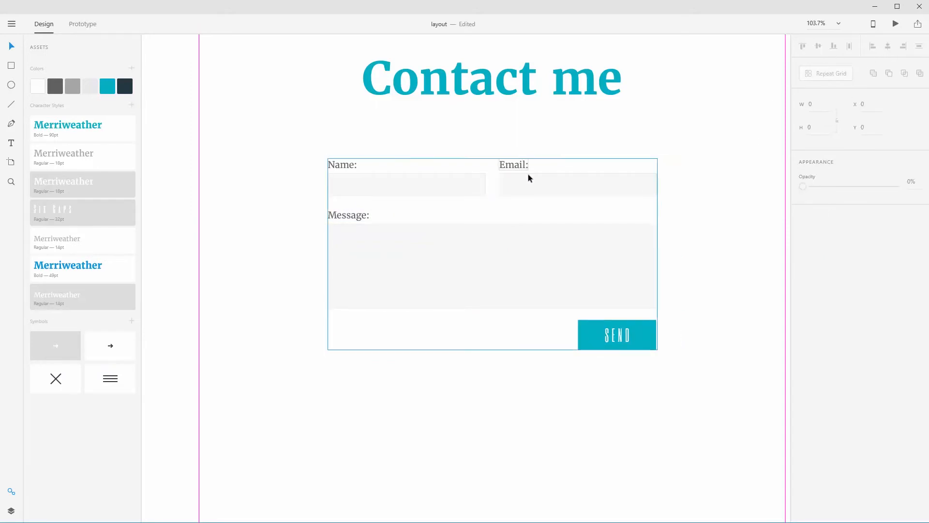
drag(537, 175, 537, 156)
scroll(636, 116, up, 2)
click(700, 210)
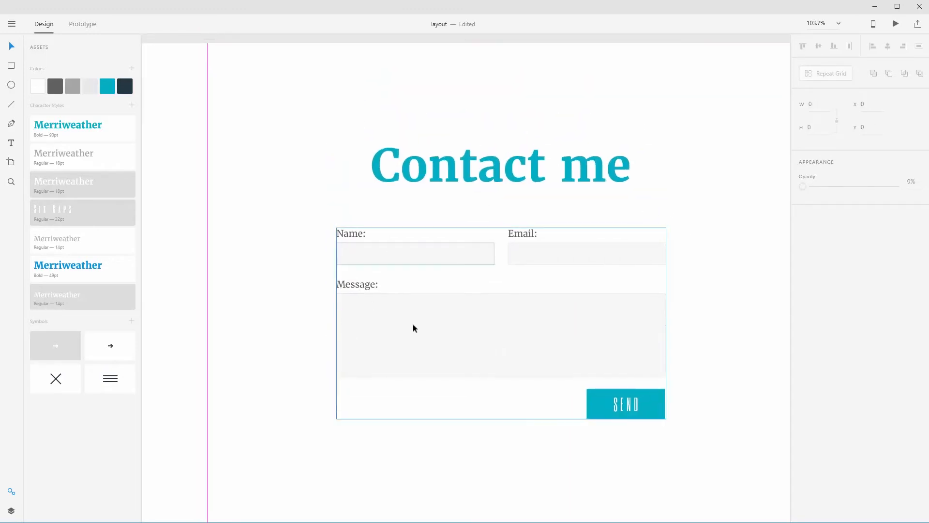
Step: Raise the Contact me heading and form together slightly toward the work section
drag(713, 201, 685, 192)
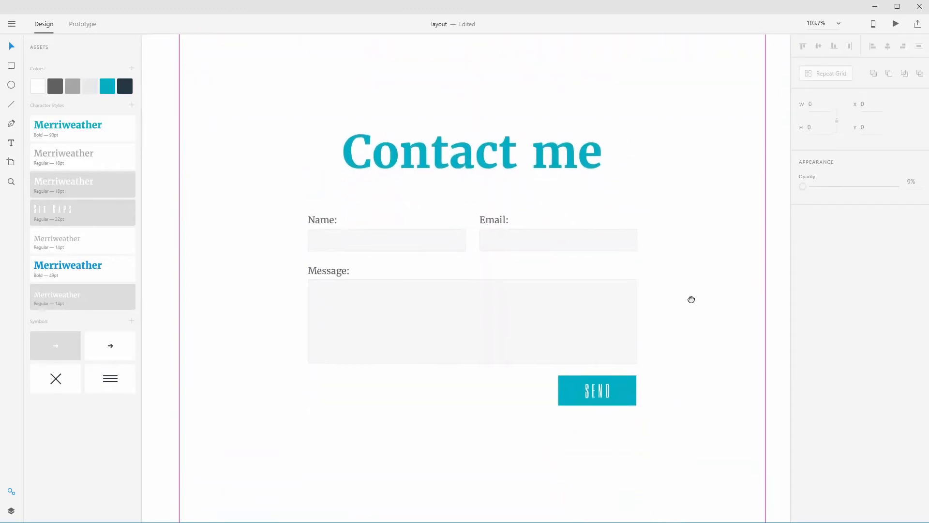
drag(688, 310, 688, 344)
key(ctrl+1)
key(ctrl+minus)
key(ctrl+minus)
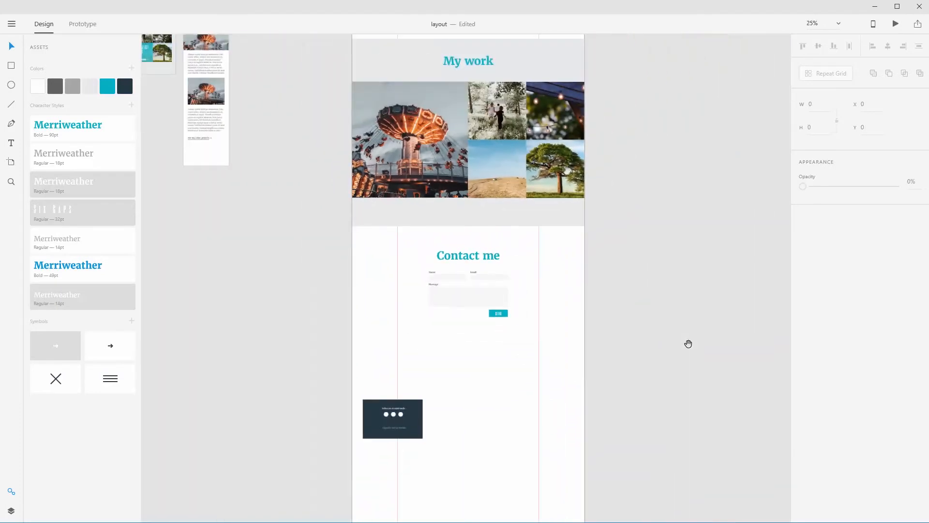
drag(534, 358, 478, 253)
click(530, 258)
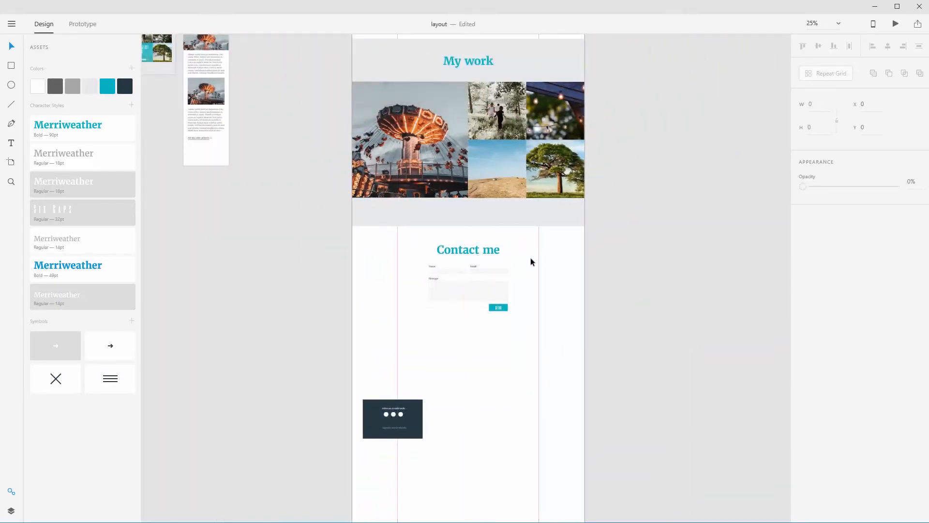
Step: Move the whole footer block up beneath the contact form and against the artboard's left edge, at X 0, Y 4805
drag(326, 213, 619, 404)
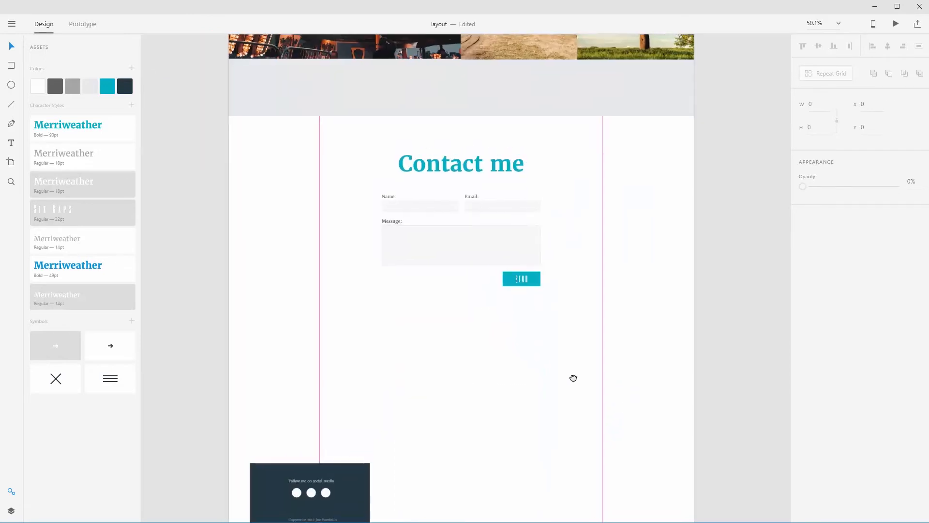
drag(573, 377, 569, 285)
click(344, 414)
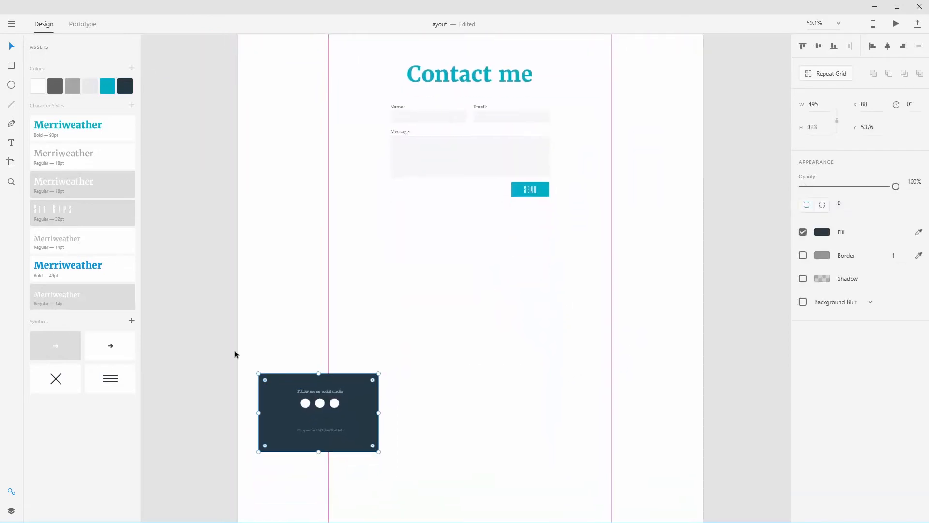
drag(385, 411, 660, 399)
key(ctrl+z)
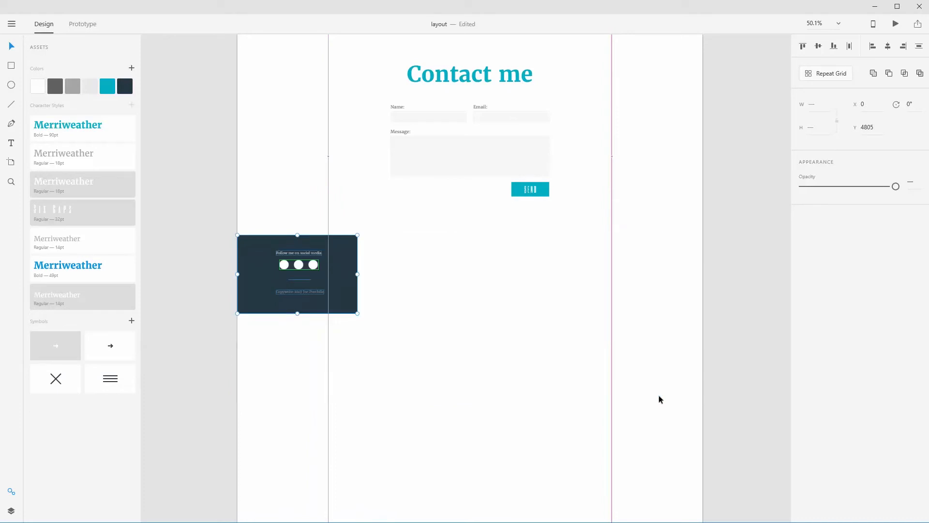
Step: Stretch the footer's dark background rectangle across the full artboard width and make it about twice as tall
click(421, 334)
click(349, 294)
drag(358, 313, 702, 390)
click(767, 332)
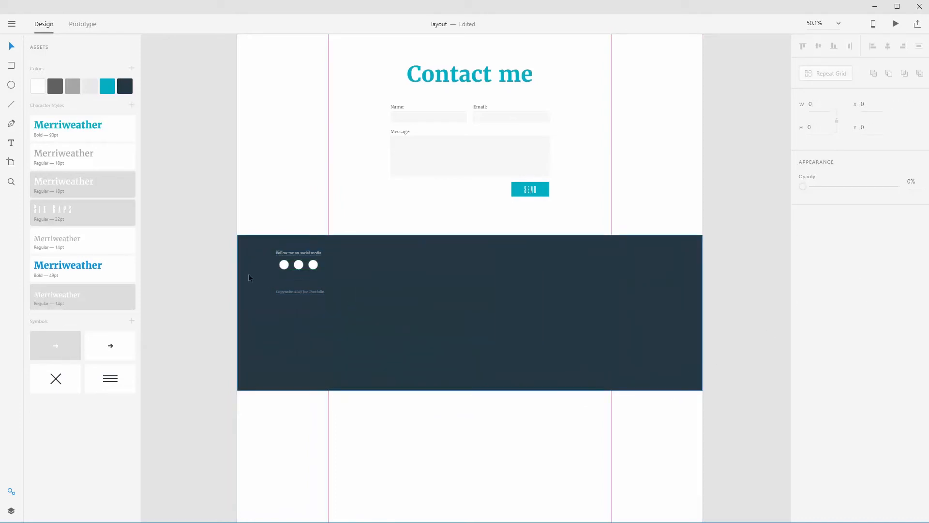
Step: Group the footer's social heading, icons, divider and copyright line, and centre the group horizontally on the artboard
click(285, 265)
double_click(285, 265)
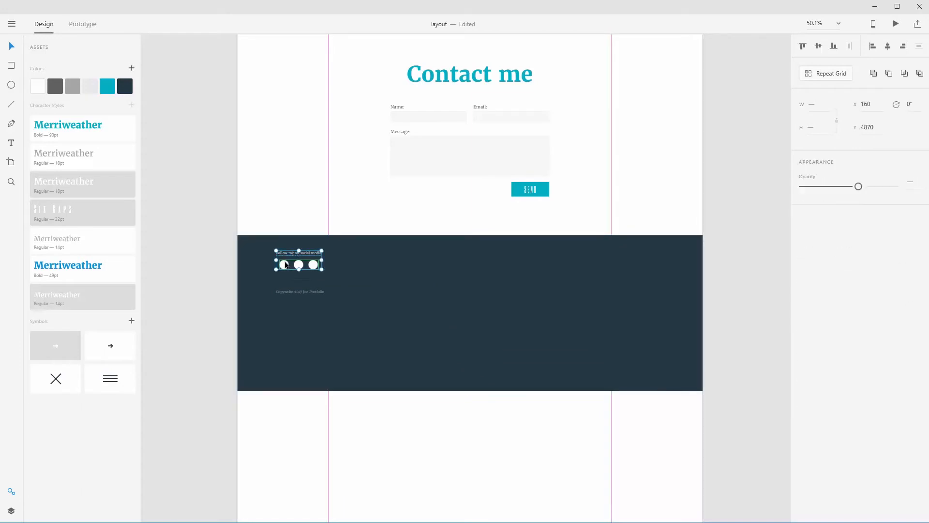
shift+click(298, 291)
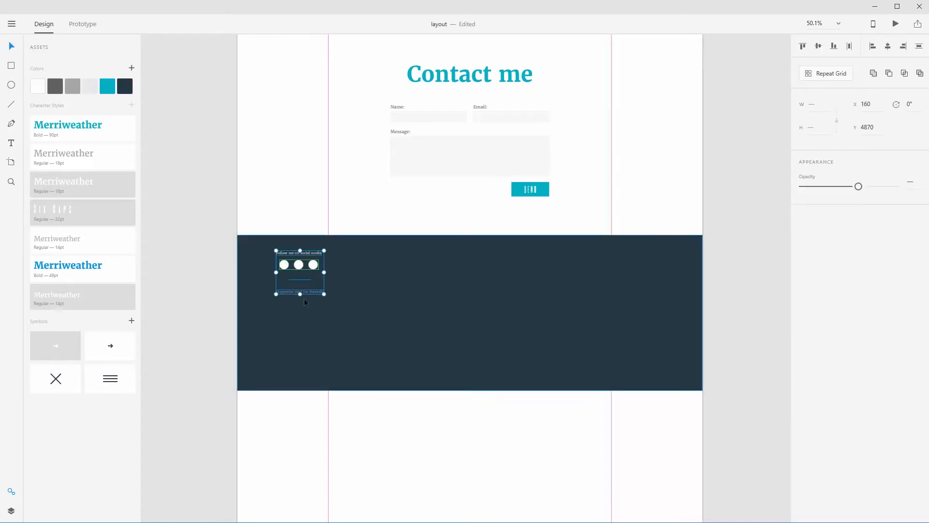
key(ctrl+g)
click(887, 47)
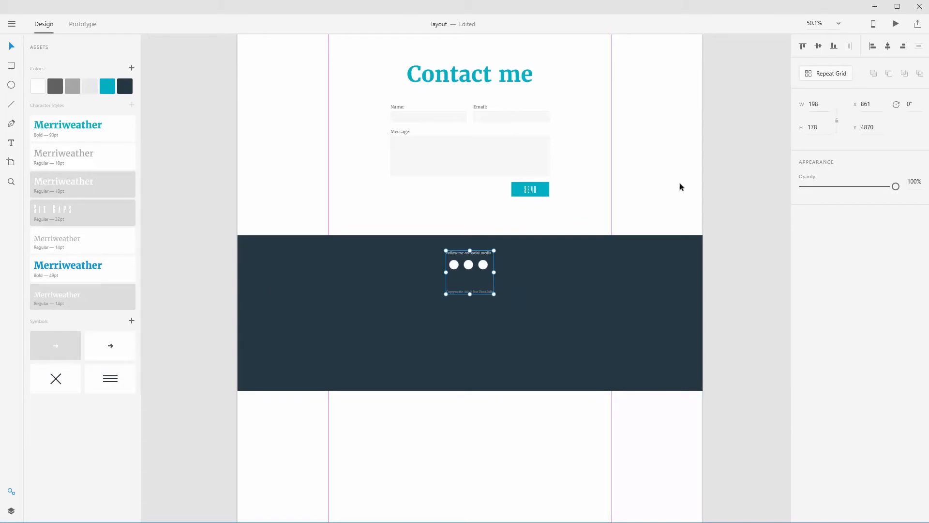
Step: Ungroup the footer content and set the Follow me on social media and copyright texts to size 18
drag(375, 232, 557, 346)
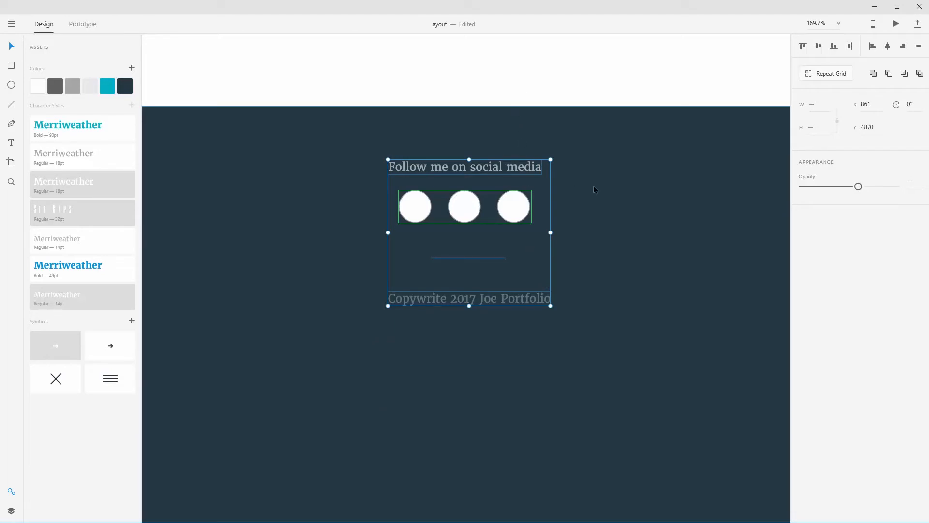
click(578, 193)
click(461, 169)
shift+click(467, 299)
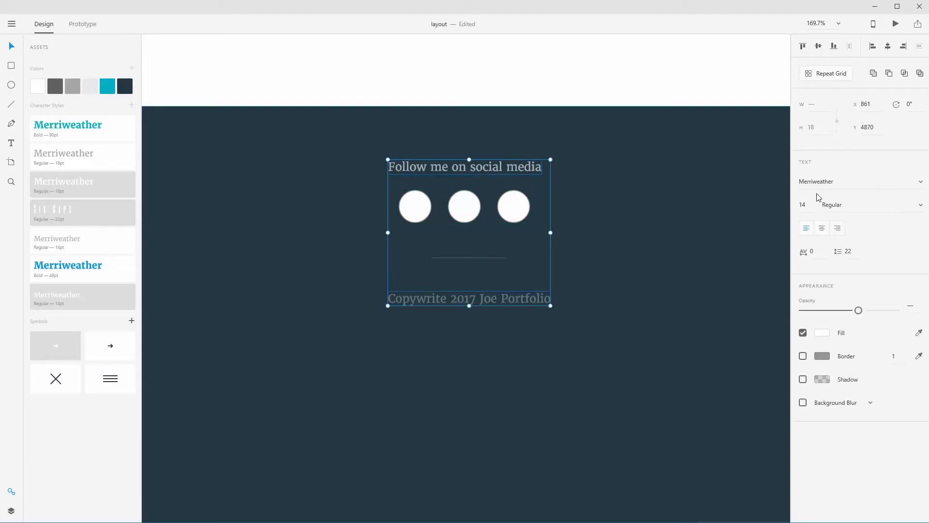
text(18)
key(Return)
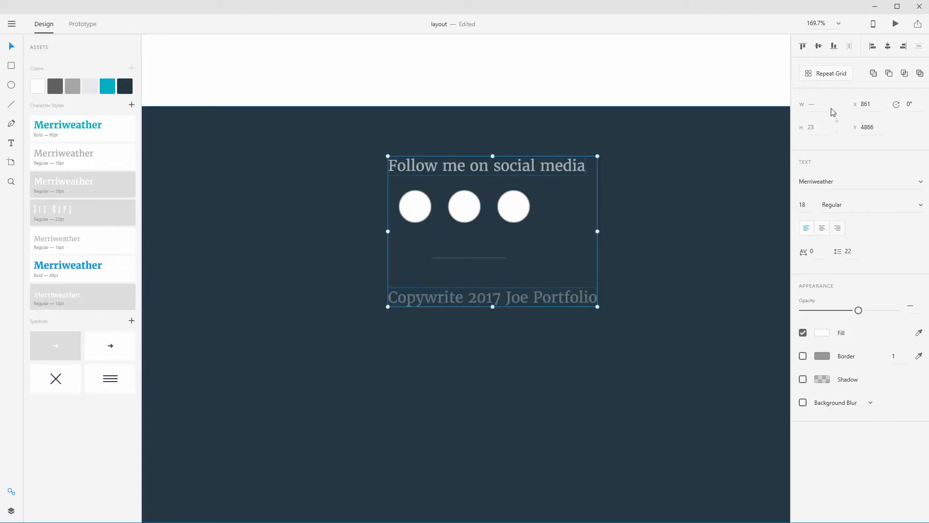
Step: Centre the footer's social heading, copyright line and icon row horizontally on the artboard, and lower the copyright line slightly to Y 5032
click(888, 47)
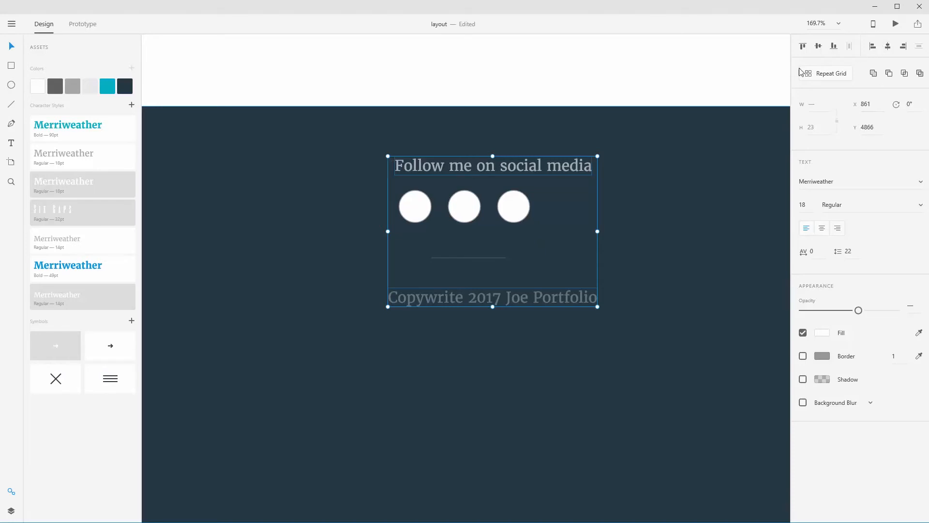
click(598, 98)
click(567, 161)
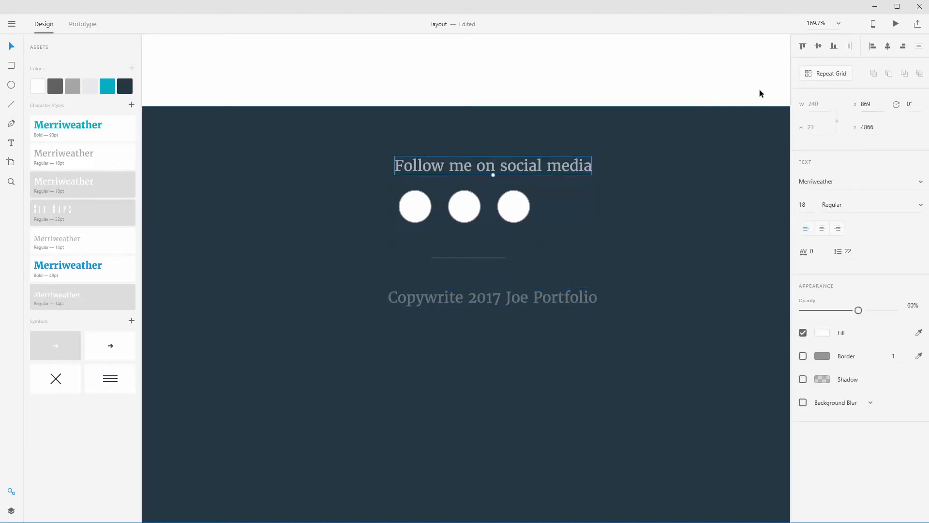
click(888, 47)
click(585, 292)
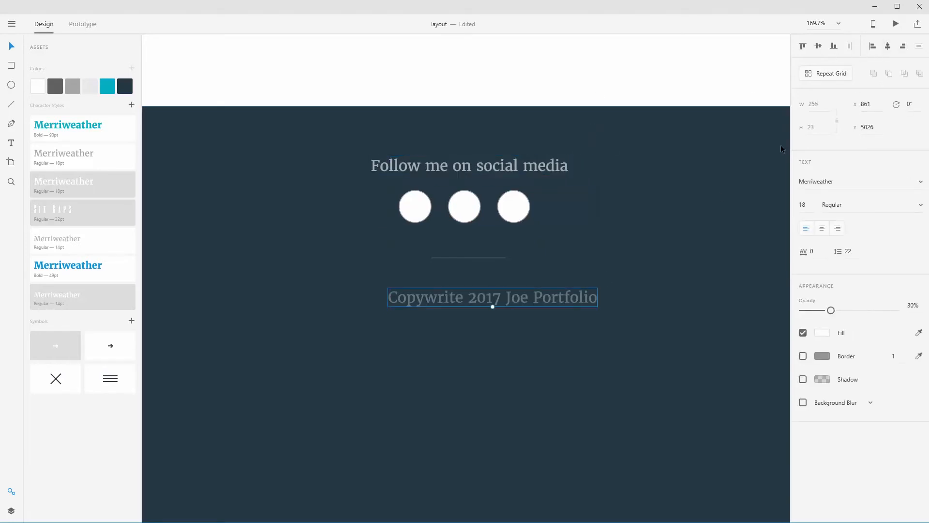
click(890, 47)
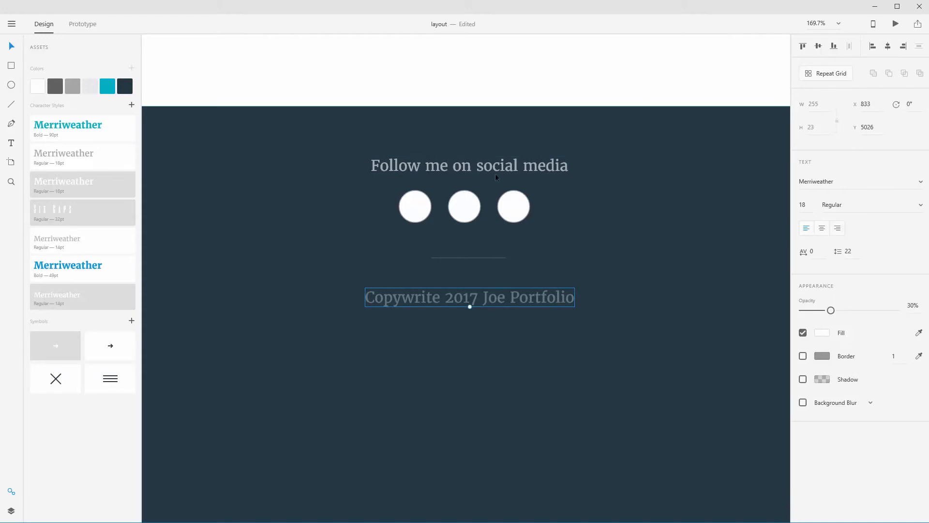
click(514, 220)
click(889, 47)
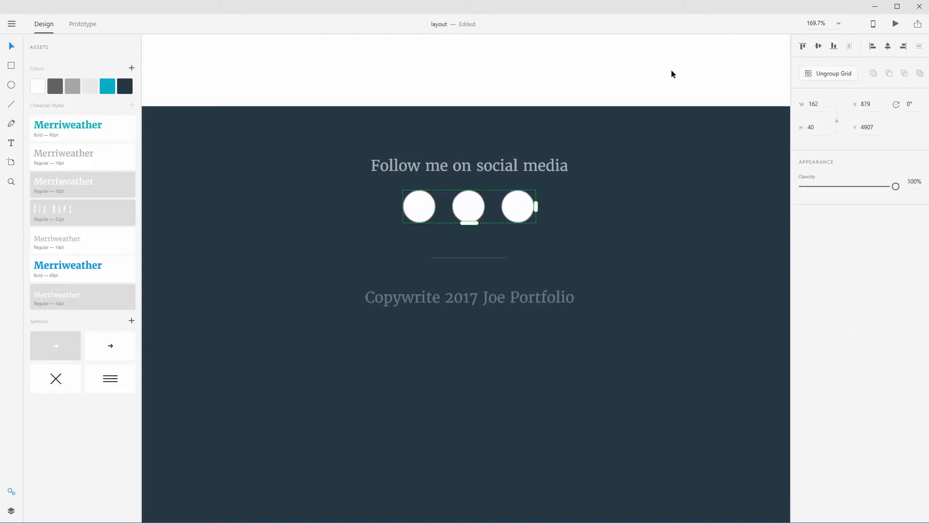
click(489, 259)
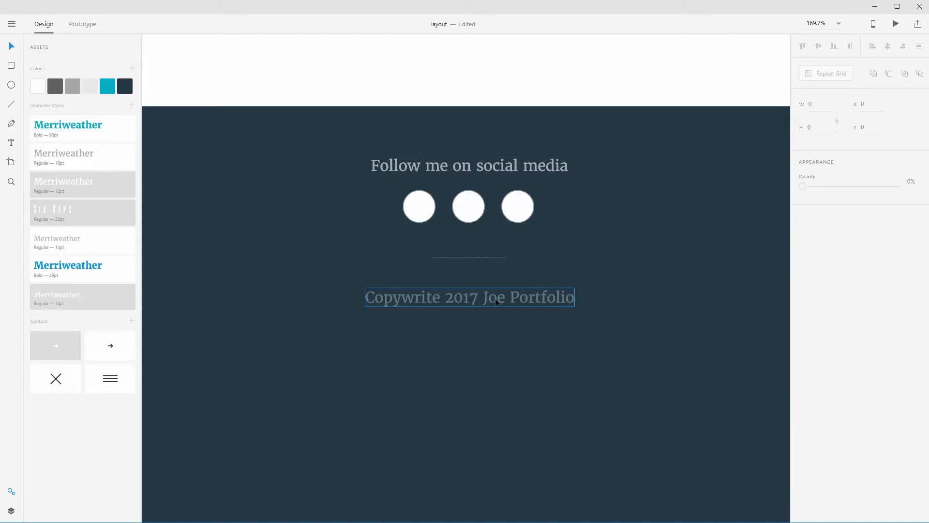
drag(495, 298, 495, 304)
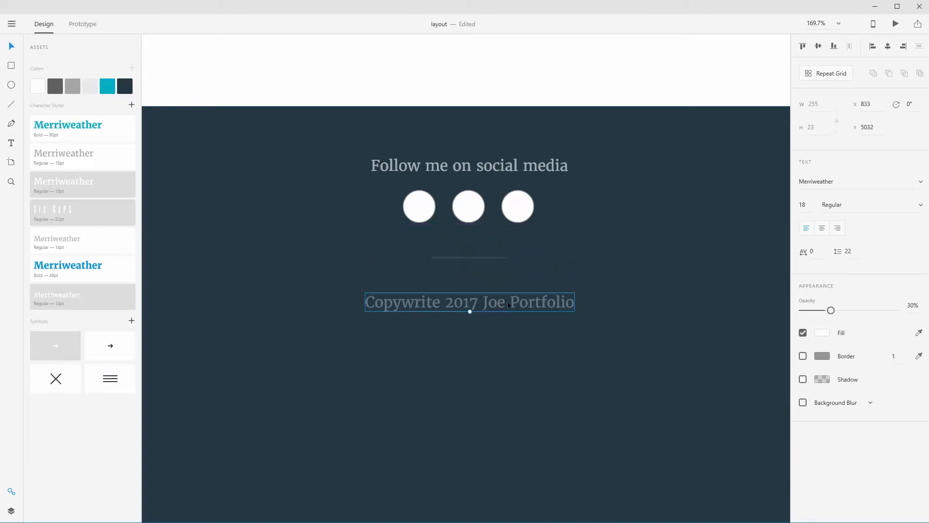
Step: Shorten the footer's dark background rectangle from its lower edge to a height of 333
click(638, 270)
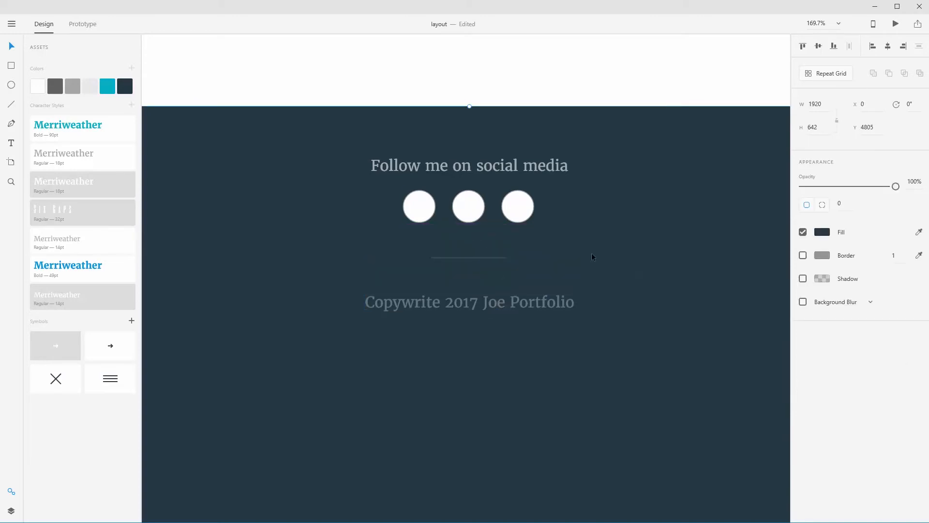
key(ctrl+1)
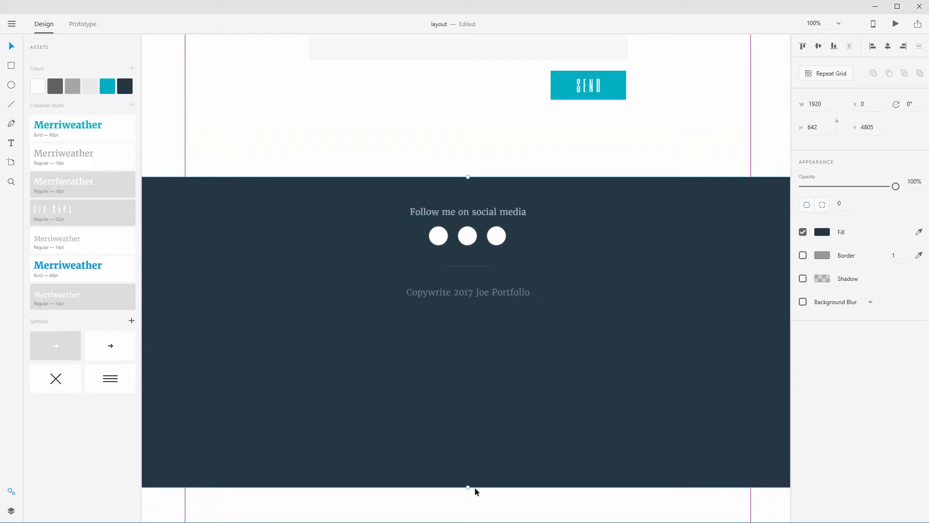
drag(468, 488, 474, 338)
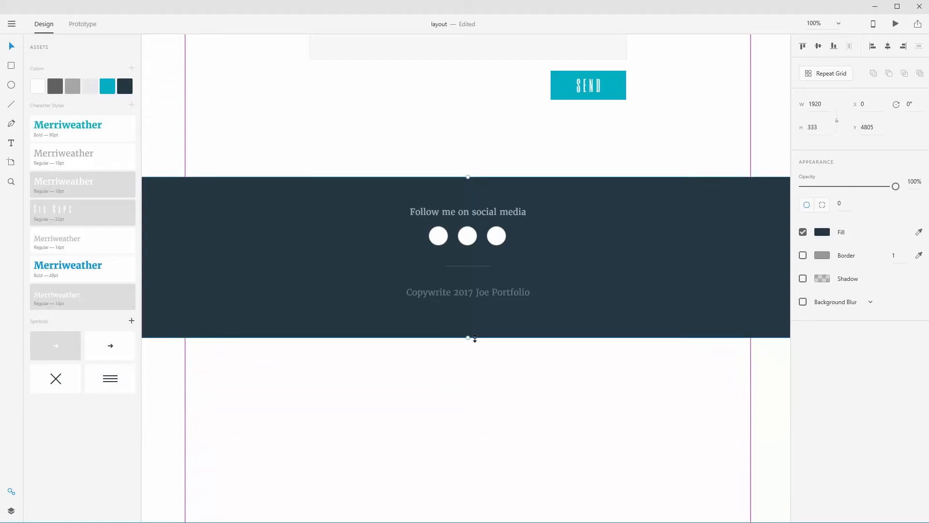
Step: Shorten the Web 1920 – 1 artboard to end at the footer's lower edge, at a height of 5133
key(ctrl+minus)
key(ctrl+minus)
key(ctrl+minus)
key(ctrl+minus)
key(ctrl+minus)
drag(474, 213, 482, 368)
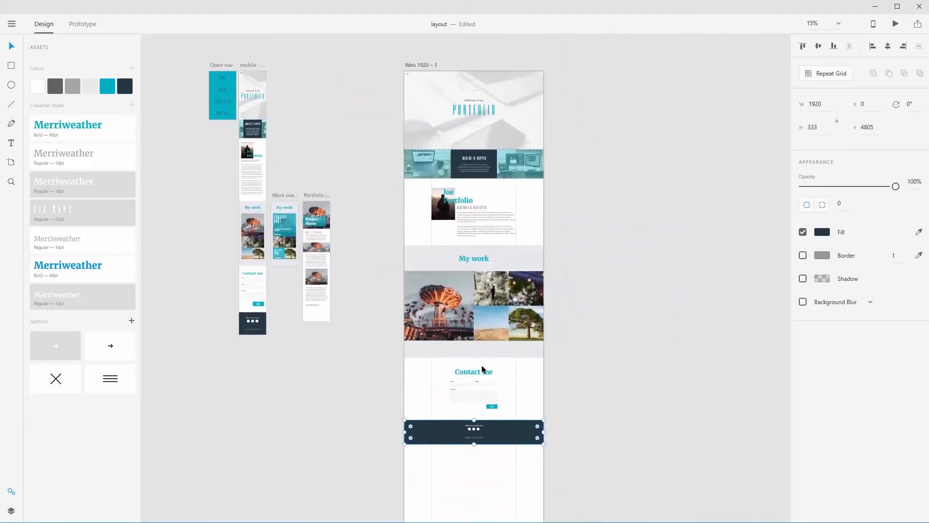
click(421, 65)
drag(590, 402, 586, 192)
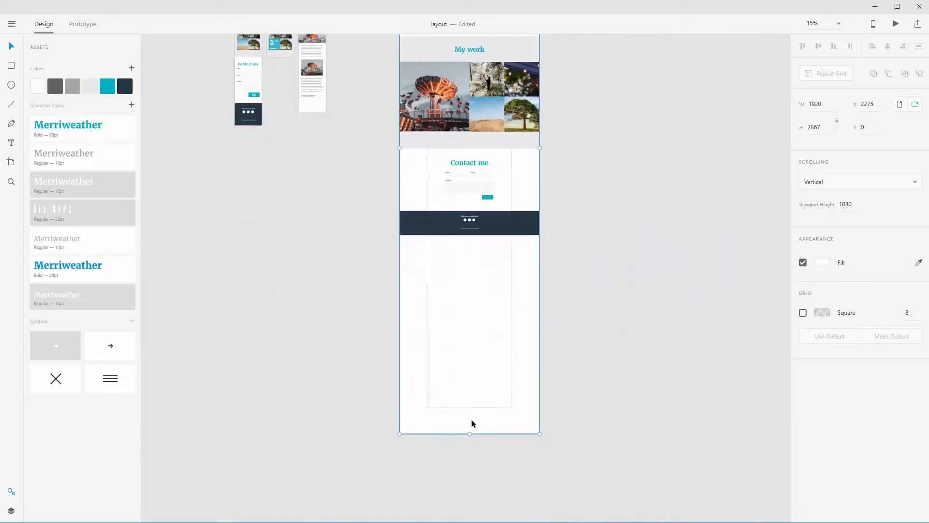
drag(469, 434, 472, 235)
scroll(455, 427, up, 5)
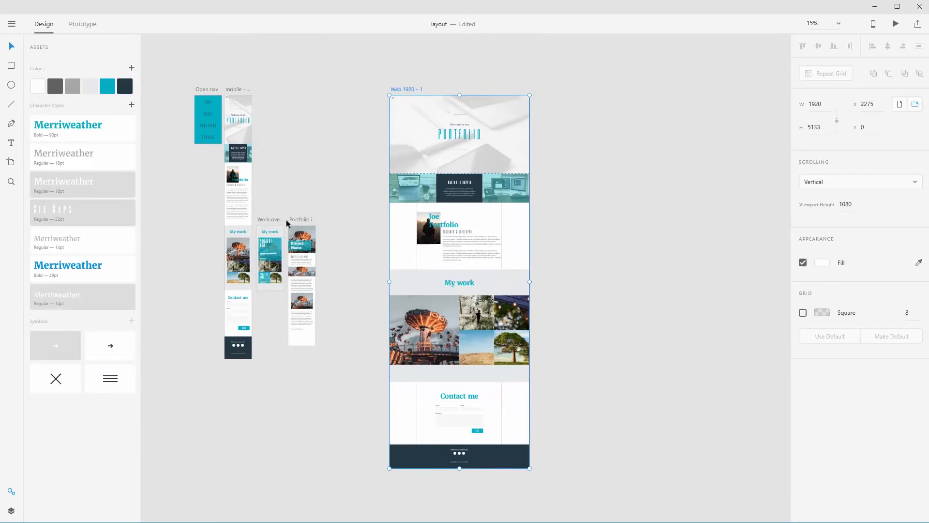
Step: Add a second Web 1920 artboard beside the homepage and extend it downward to over three times its height
key(a)
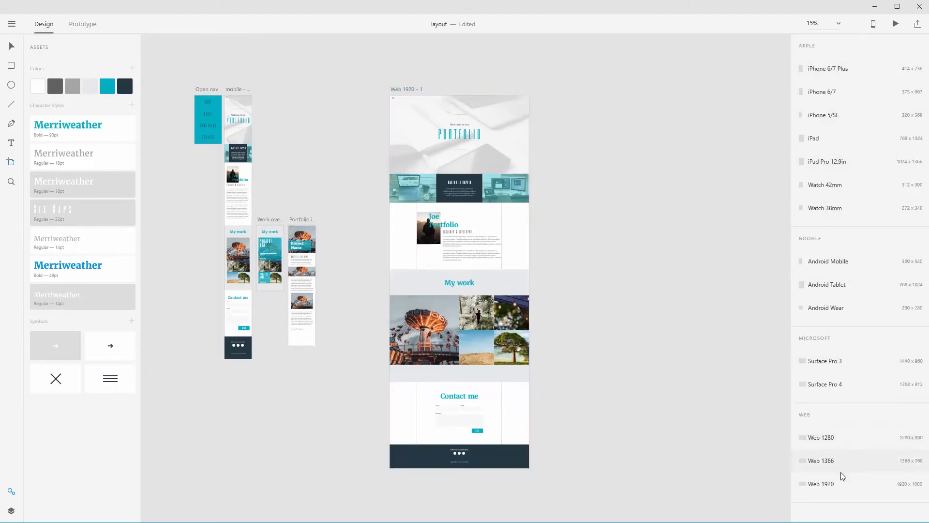
click(821, 483)
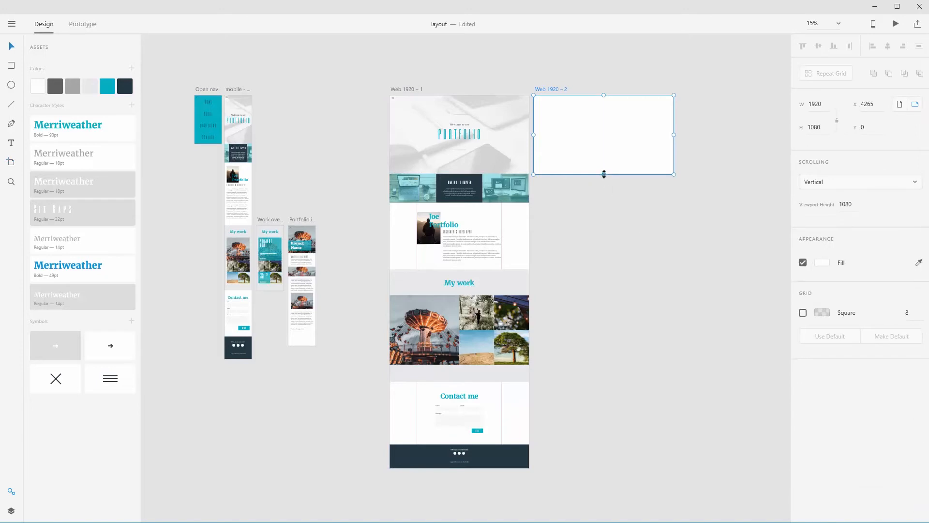
drag(603, 174, 627, 373)
Step: Place the contents of the mobile portfolio item page on the new desktop artboard, at X 398, Y 1004
click(671, 404)
drag(320, 209, 570, 257)
key(ctrl+1)
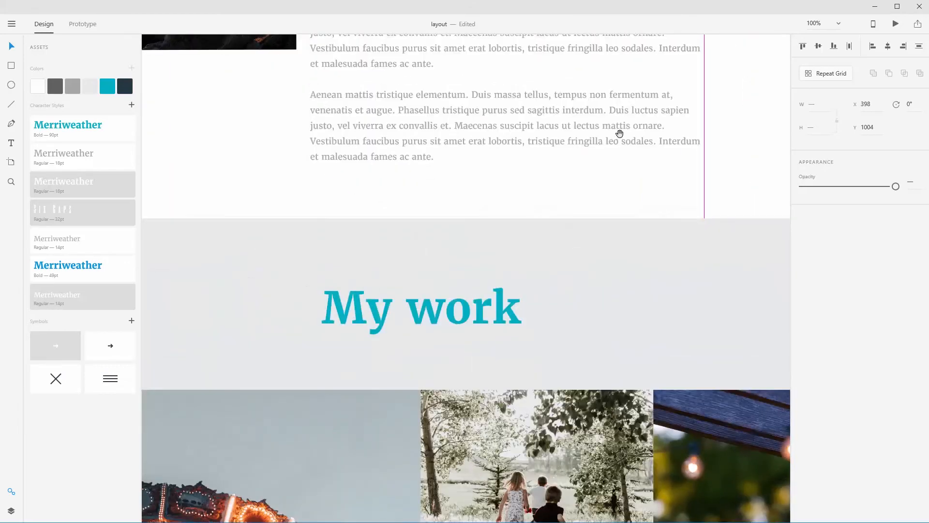
drag(618, 131, 484, 206)
drag(653, 145, 368, 238)
drag(721, 134, 376, 228)
drag(460, 66, 483, 336)
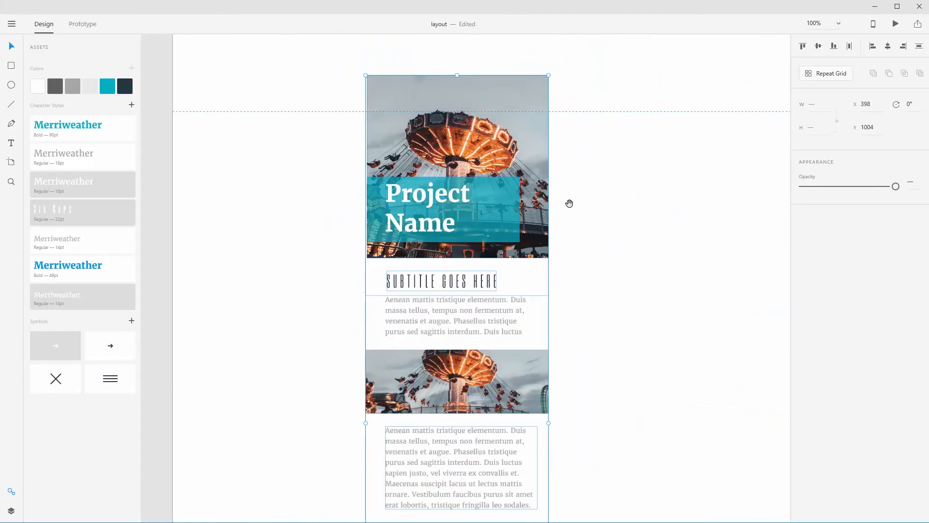
drag(602, 184, 660, 255)
key(ctrl+minus)
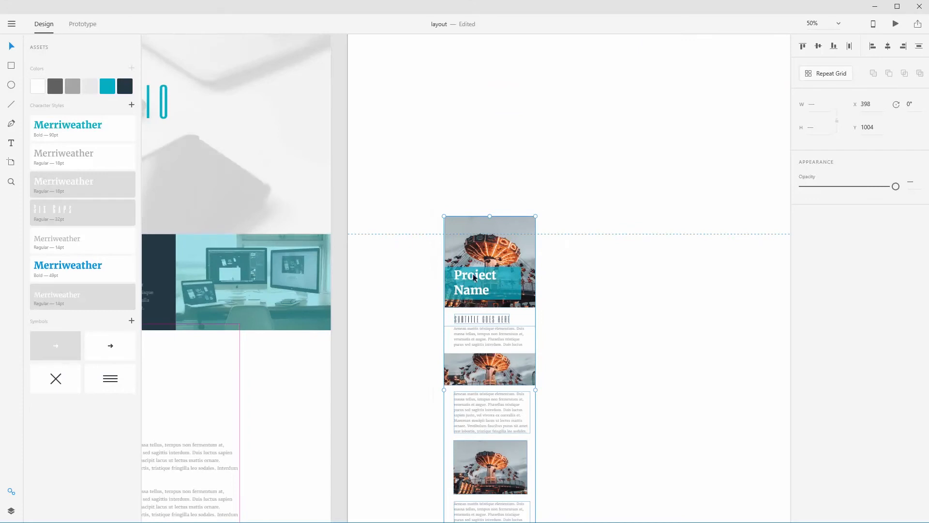
Step: Move the large carousel image to the new artboard's upper-left corner and stretch it into a full-width hero banner
click(478, 281)
scroll(506, 265, up, 3)
scroll(506, 265, right, 2)
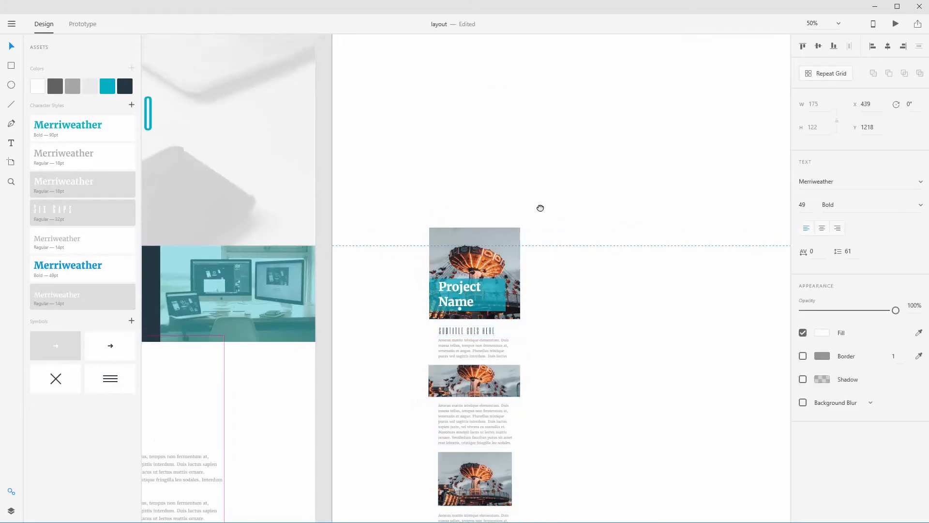
drag(435, 318, 341, 77)
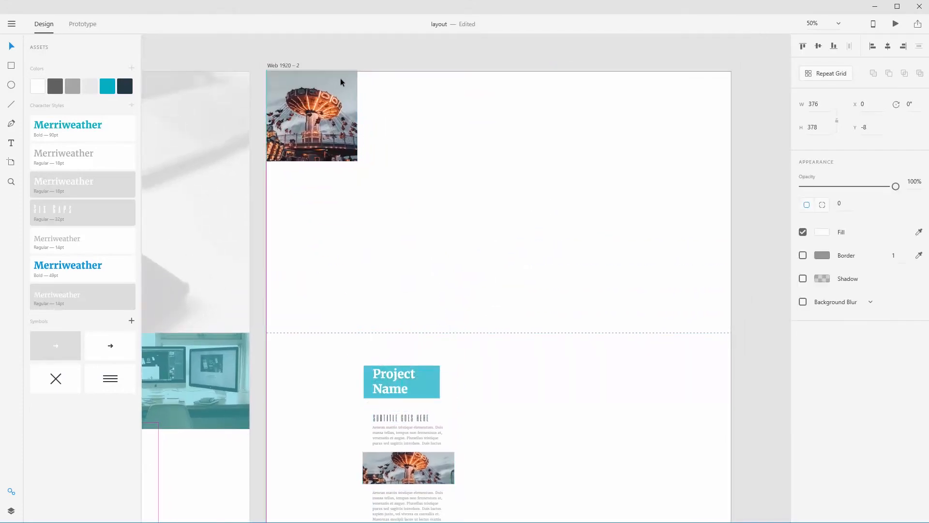
drag(357, 163, 731, 212)
click(489, 384)
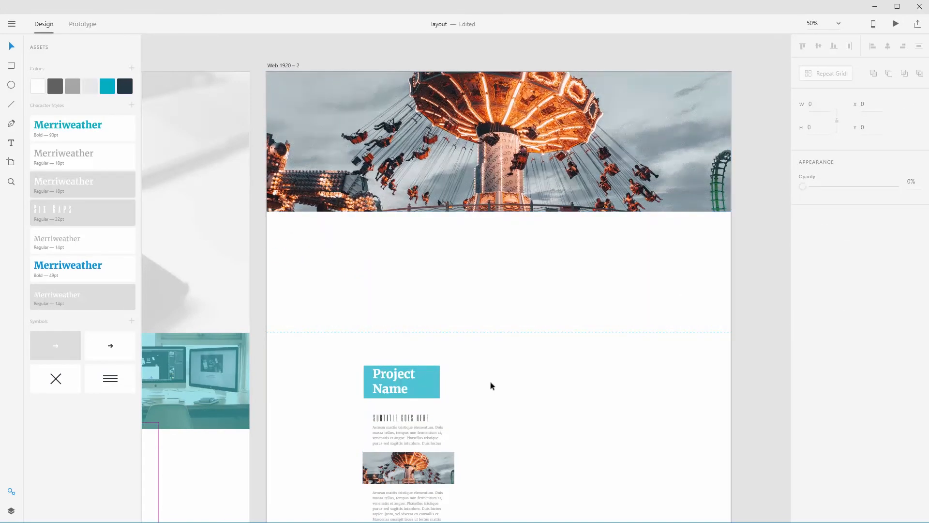
Step: Apply the bold 90 pt Merriweather style in white to the Project Name title, and move it with its teal box onto the hero banner
click(405, 376)
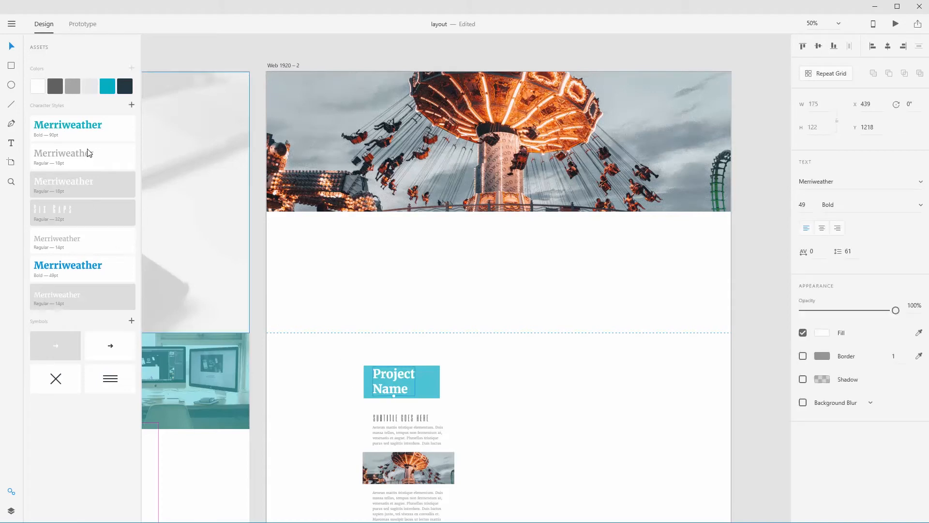
click(90, 130)
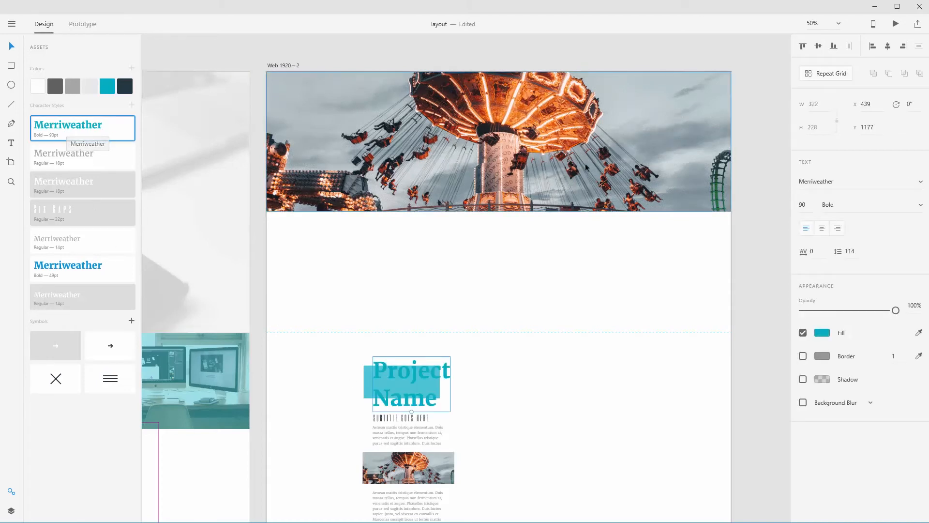
click(35, 89)
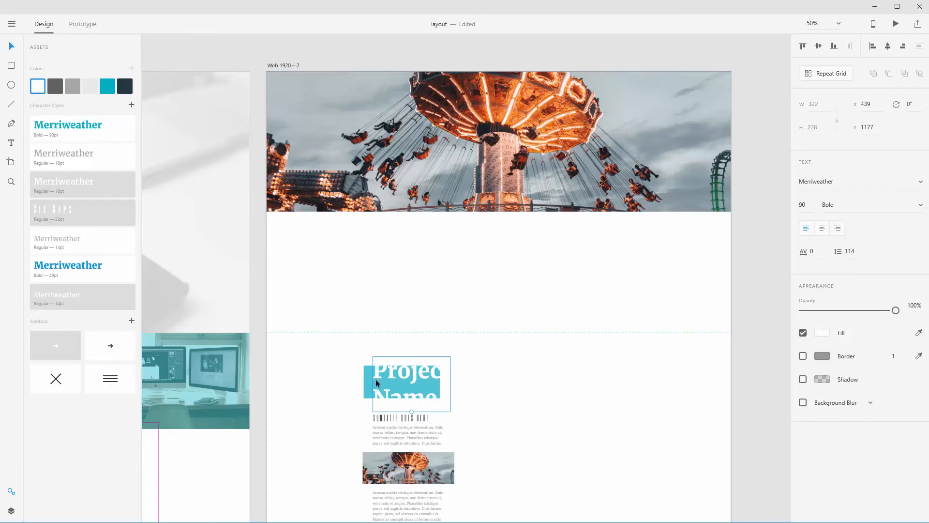
drag(336, 355, 353, 155)
click(346, 276)
Step: Extend the teal title box to the artboard's left edge and enlarge it around the title to 515 by 237, at X 0, Y 210
click(301, 150)
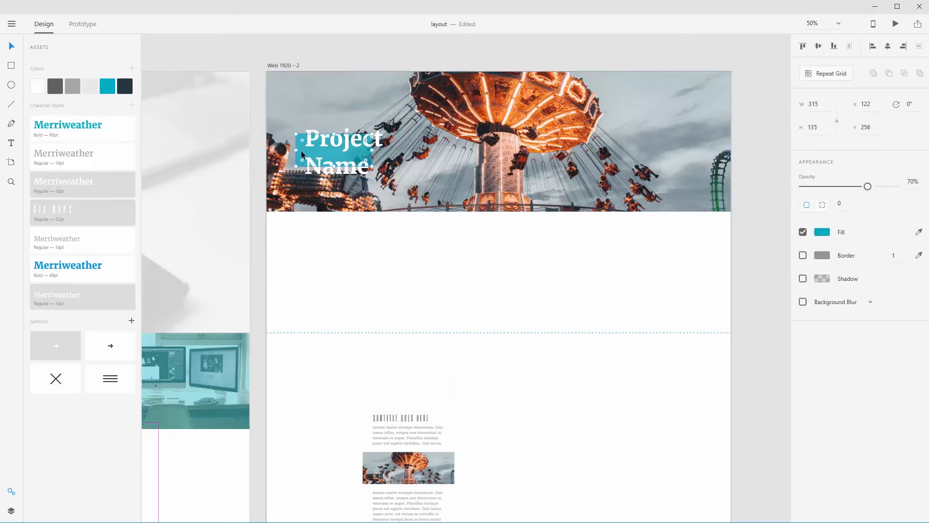
drag(295, 149, 267, 150)
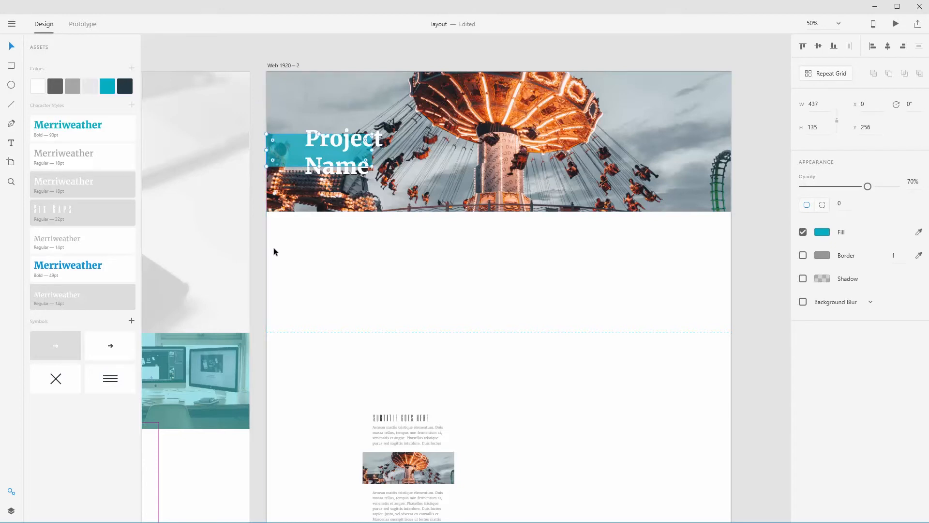
click(274, 251)
click(287, 152)
drag(372, 152, 391, 152)
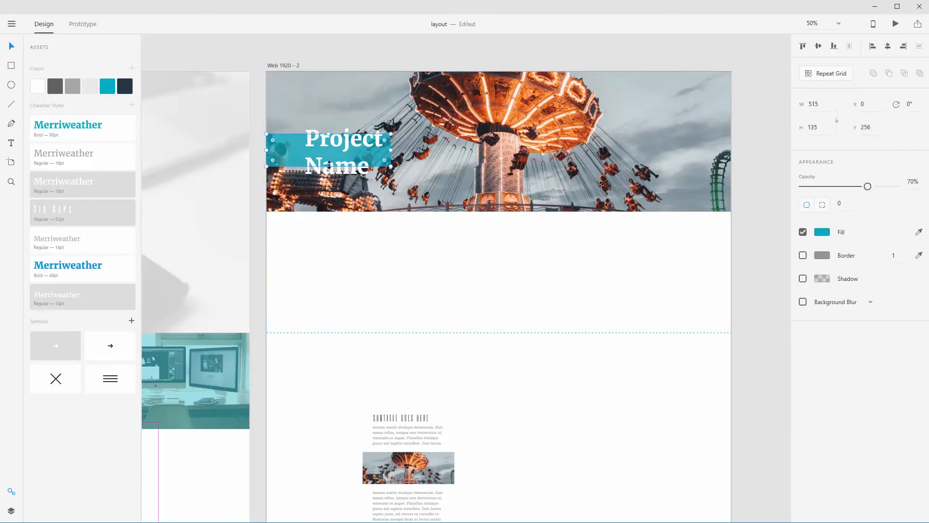
drag(329, 167, 329, 180)
drag(329, 134, 327, 123)
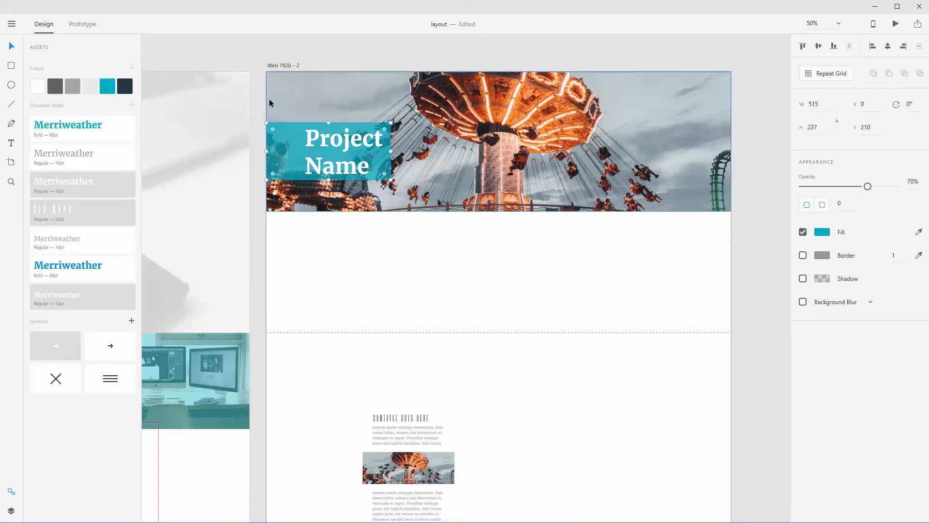
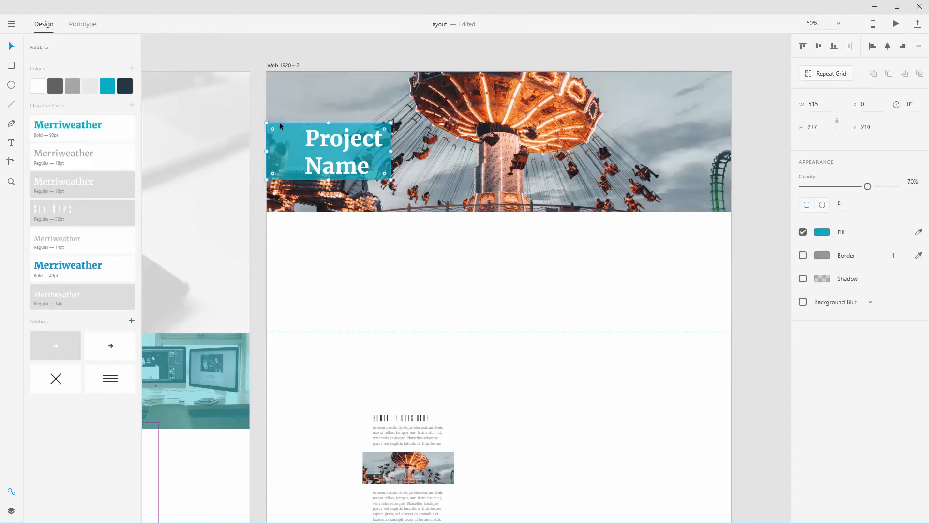
Step: Move the subtitle up onto the hero banner, and save the homepage's 50 pt Six Caps "Designer & Developer" style as a character style
click(353, 220)
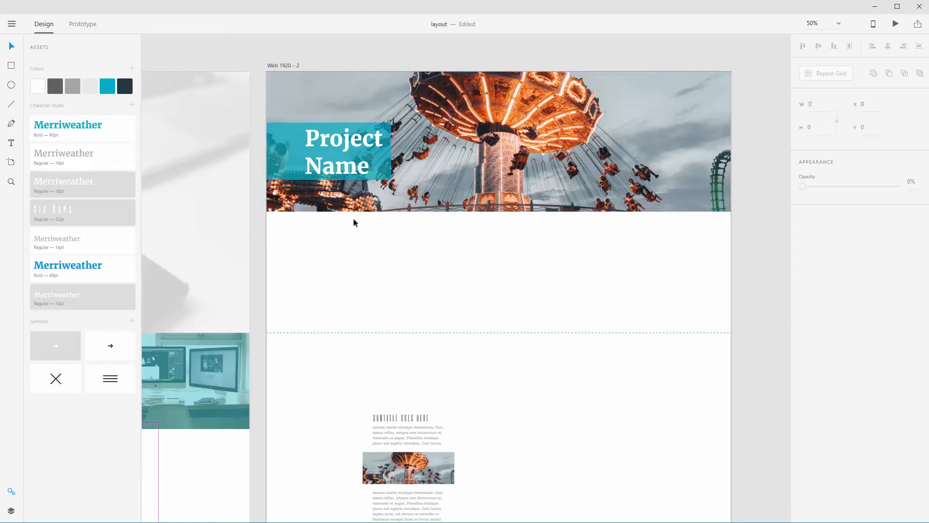
drag(404, 416, 283, 222)
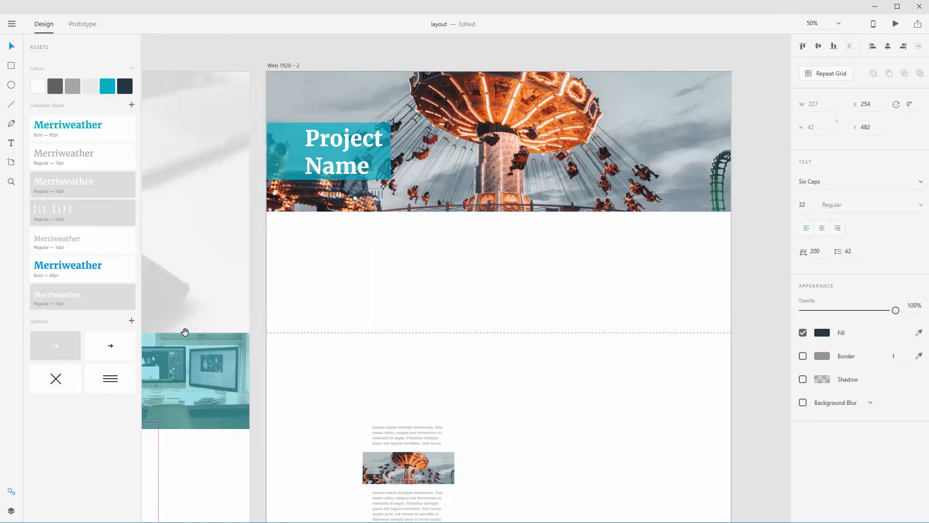
drag(186, 332, 487, 237)
click(356, 431)
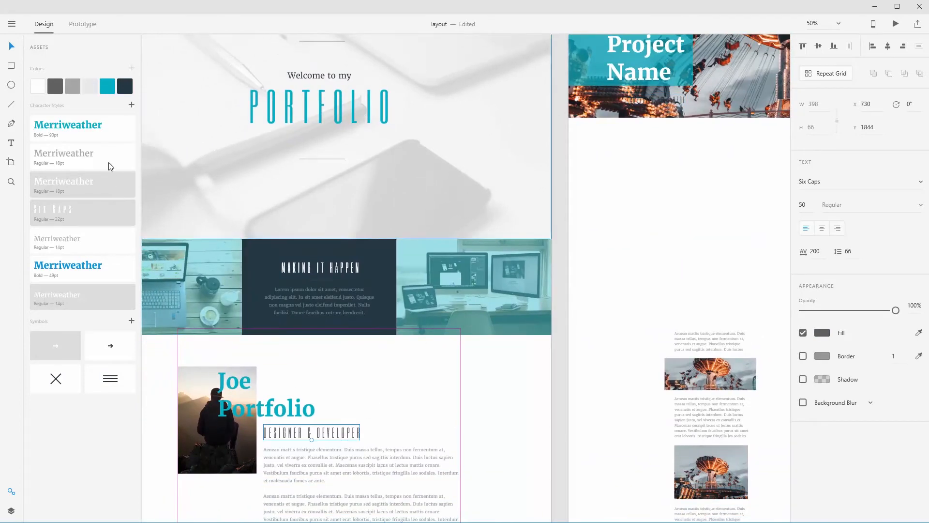
click(131, 104)
Step: Apply the 50 pt Six Caps character style to the project page's subtitle and centre it in the white area below the hero banner
click(582, 265)
drag(601, 259, 412, 361)
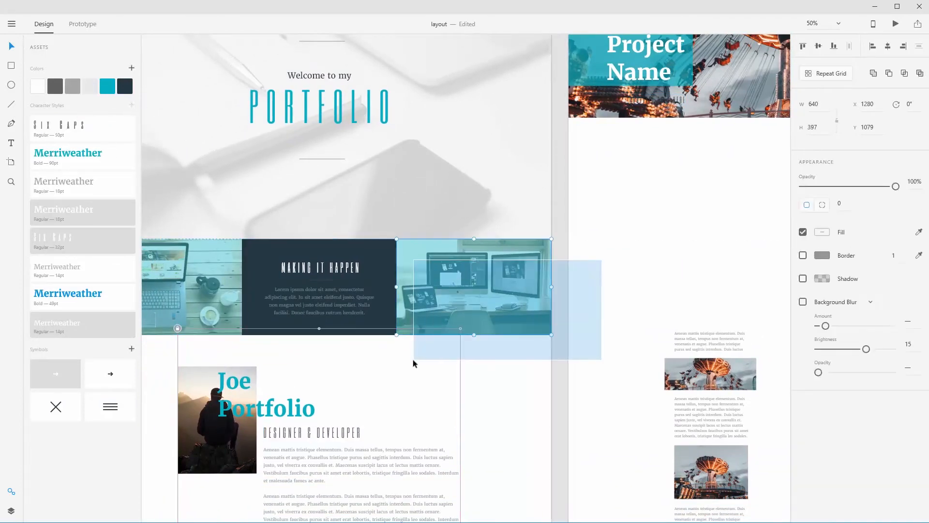
click(608, 257)
drag(698, 214, 472, 354)
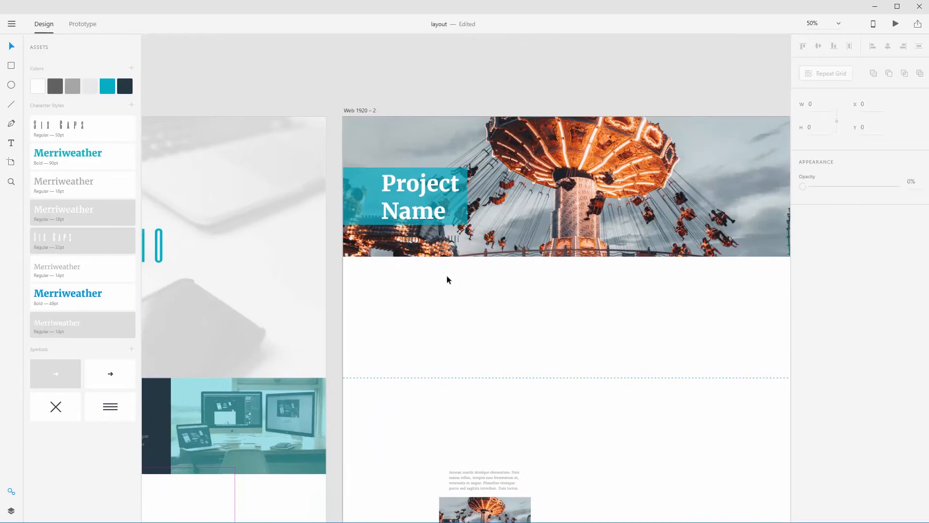
click(440, 241)
click(71, 126)
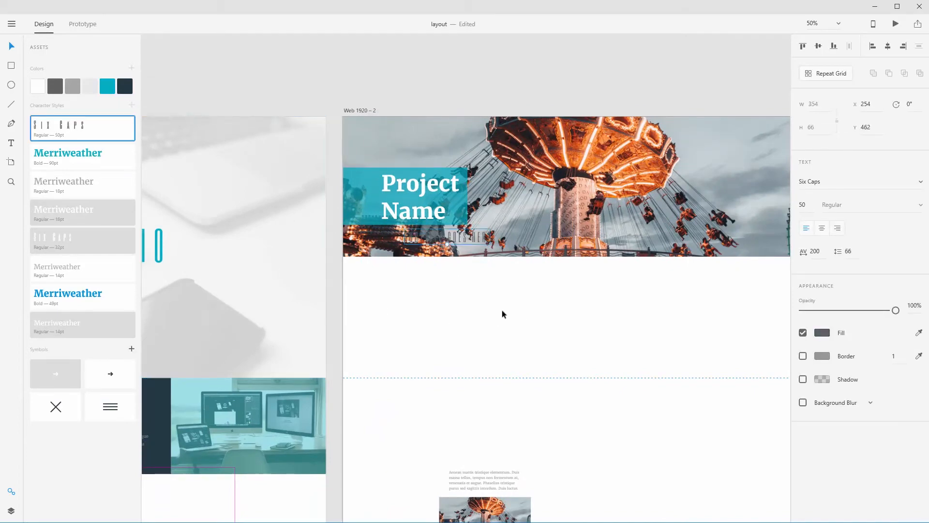
drag(453, 241, 505, 311)
scroll(591, 307, right, 5)
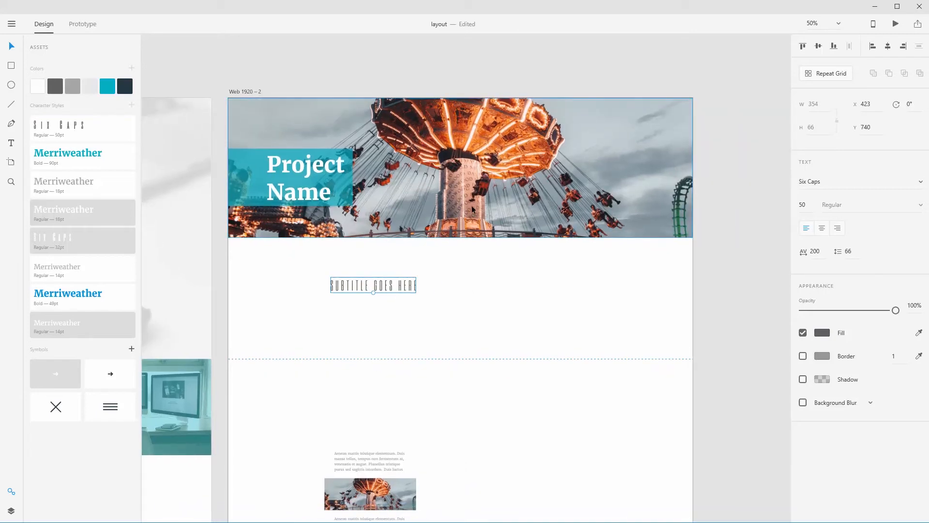
drag(397, 284, 480, 279)
Step: Centre-align the Project Name title and remove its line break so it fits on one line
click(310, 191)
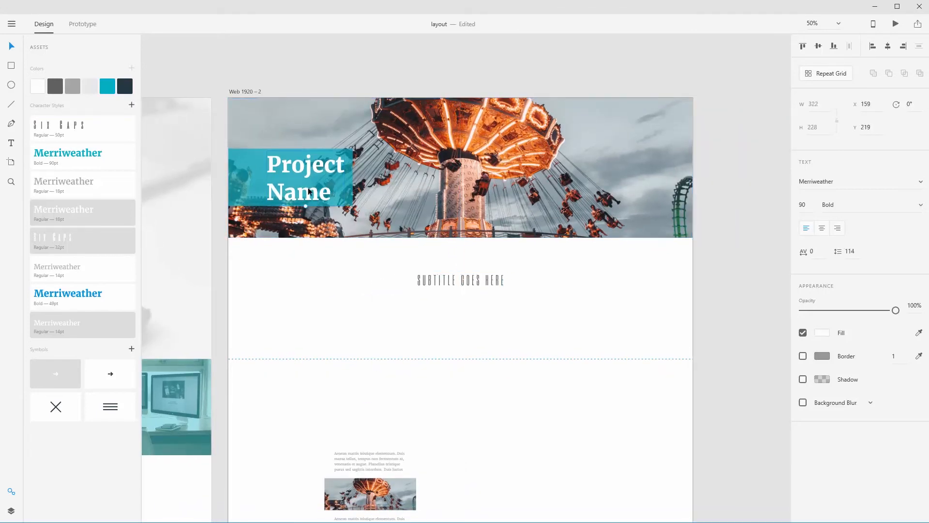
click(821, 230)
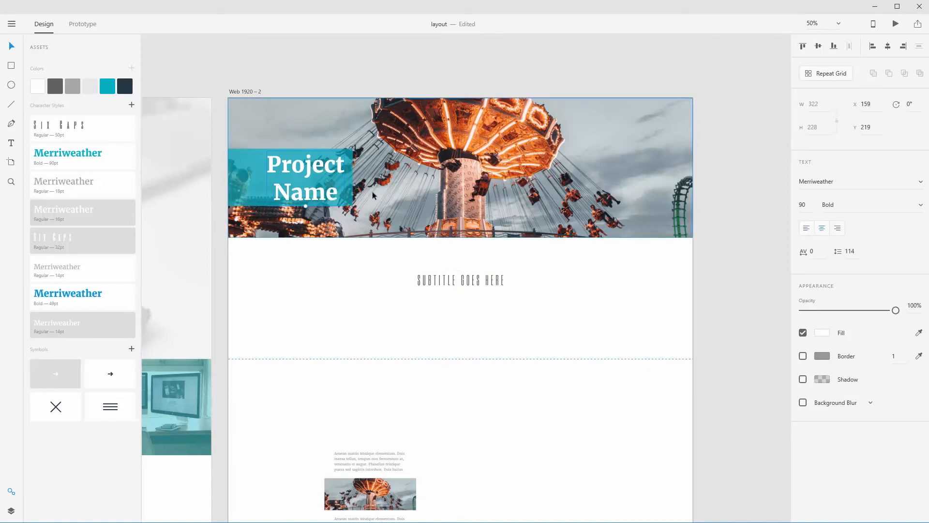
double_click(330, 172)
click(346, 166)
key(Delete)
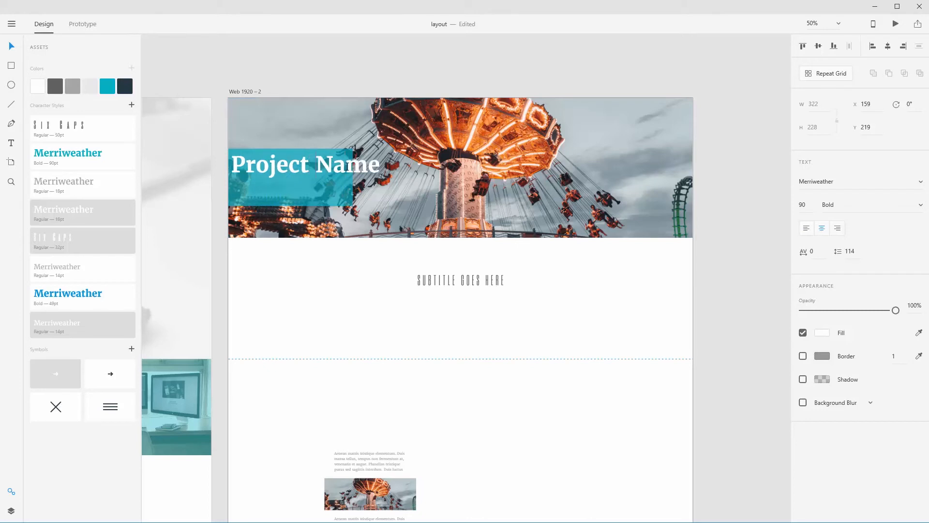
Step: Move the Project Name title below the hero, directly above the subtitle at X 652, Y 604, and apply the teal bold 90 pt Merriweather style
key(Escape)
drag(355, 162, 509, 252)
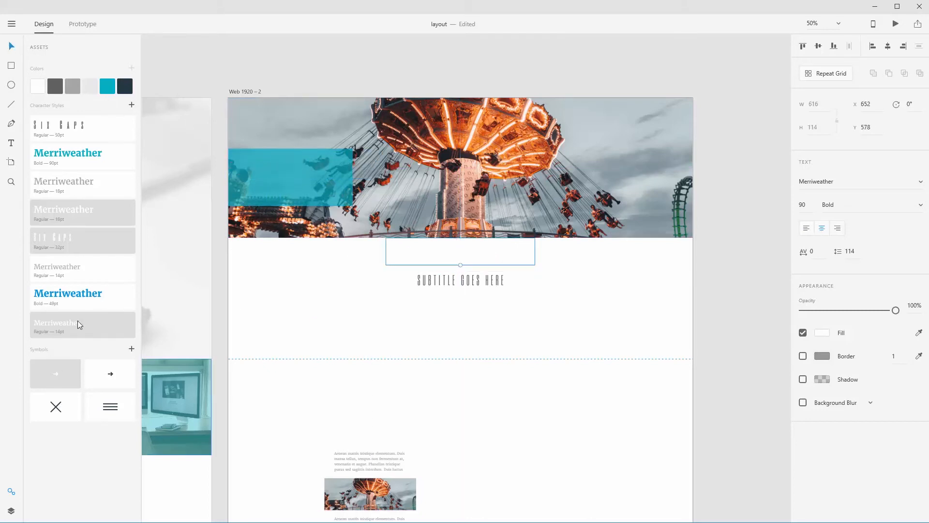
click(95, 157)
click(459, 294)
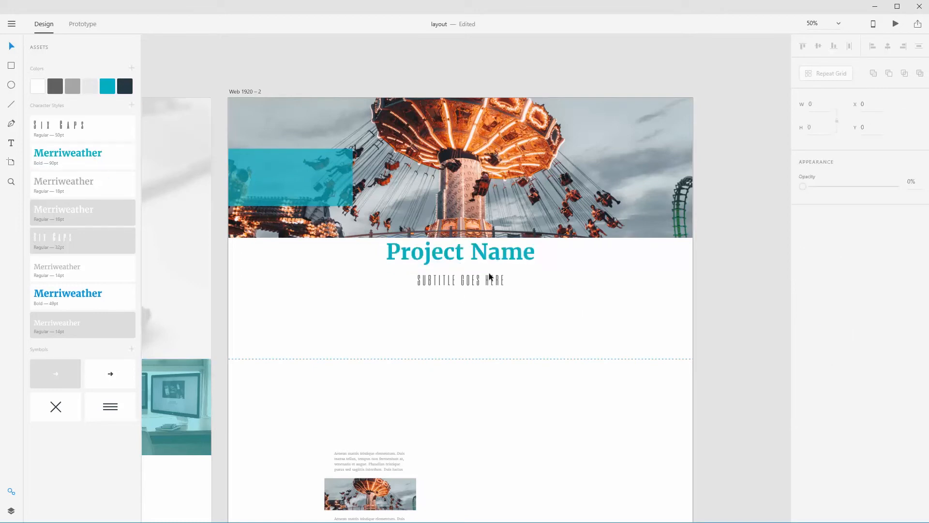
click(486, 253)
drag(486, 253, 487, 260)
Step: Move the teal box to the middle of the hero, widen it to 1067 at X 388, Y 182, and fill it white
drag(307, 173, 472, 168)
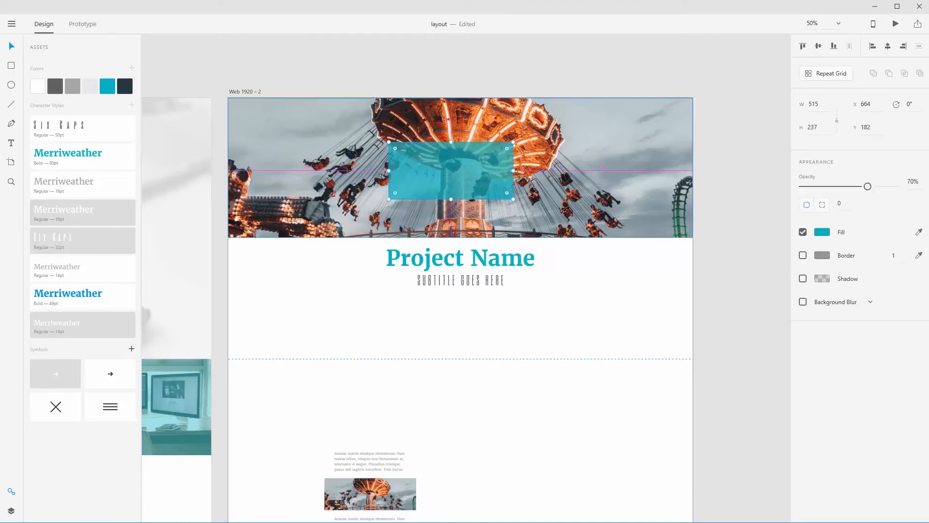
drag(387, 171, 322, 171)
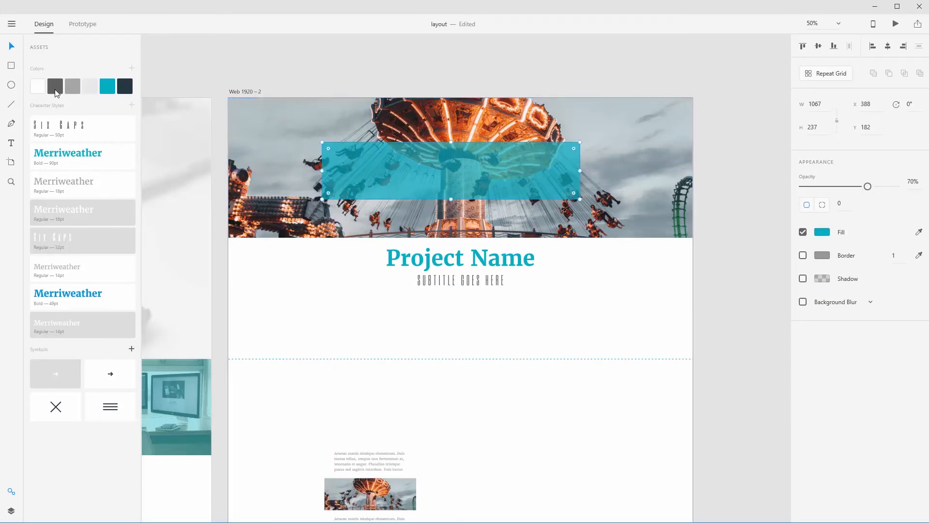
click(38, 86)
Step: Move the Project Name title and the subtitle together onto the white box in the hero banner
click(460, 258)
shift+click(480, 279)
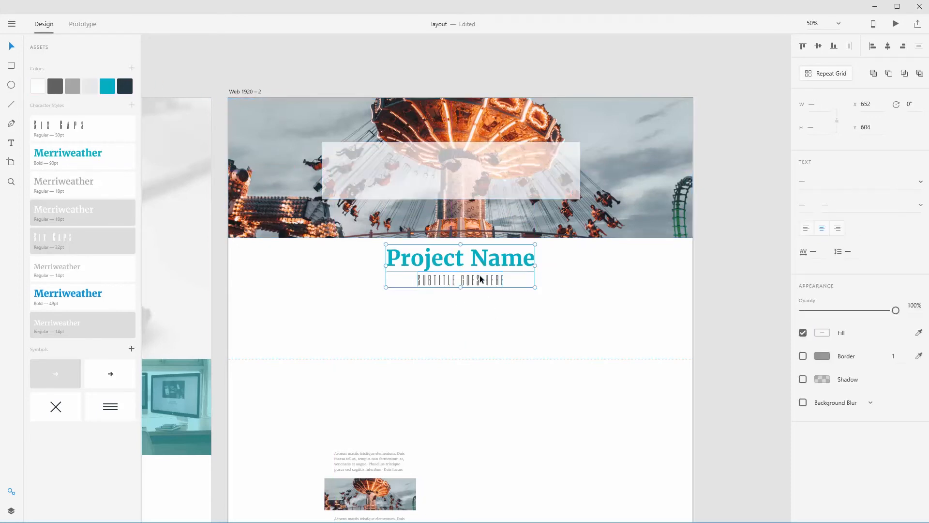
drag(480, 278, 478, 184)
click(512, 288)
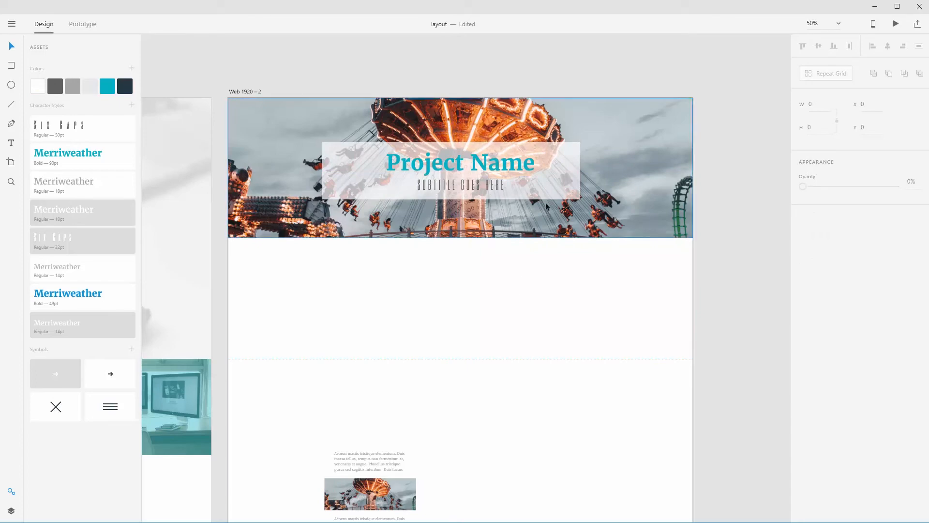
Step: Compare the hero's styling with the mobile Portfolio item artboard and the desktop homepage
drag(490, 268, 676, 241)
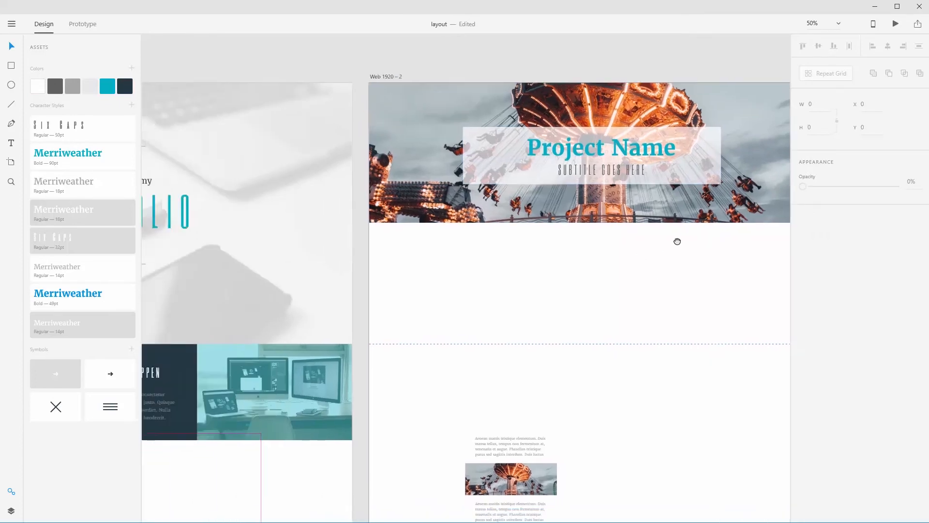
drag(487, 285, 730, 163)
drag(379, 361, 690, 211)
drag(441, 260, 509, 207)
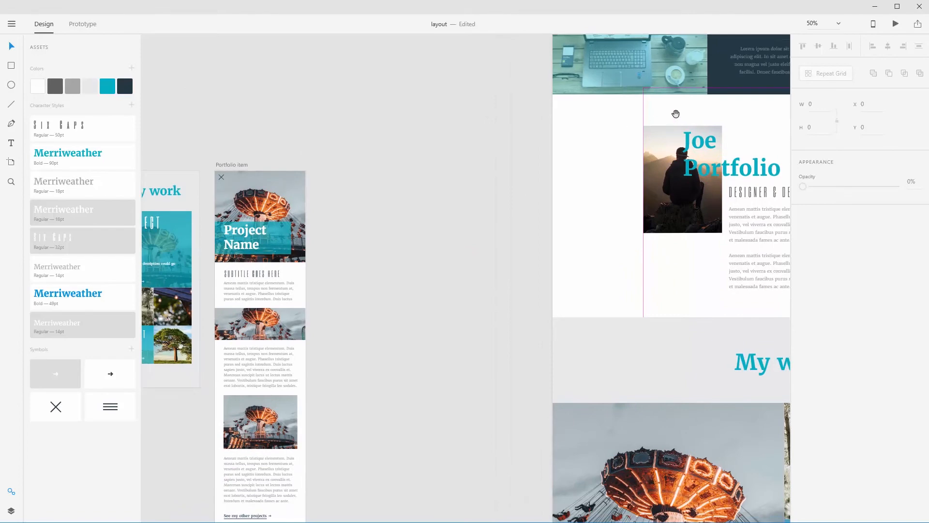
drag(776, 61, 484, 247)
drag(687, 156, 658, 165)
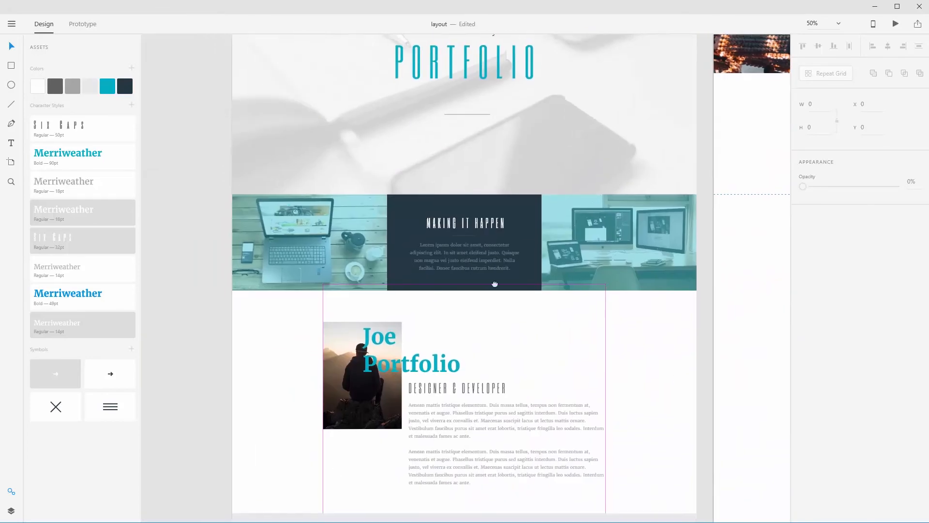
drag(495, 284, 678, 207)
drag(452, 274, 286, 351)
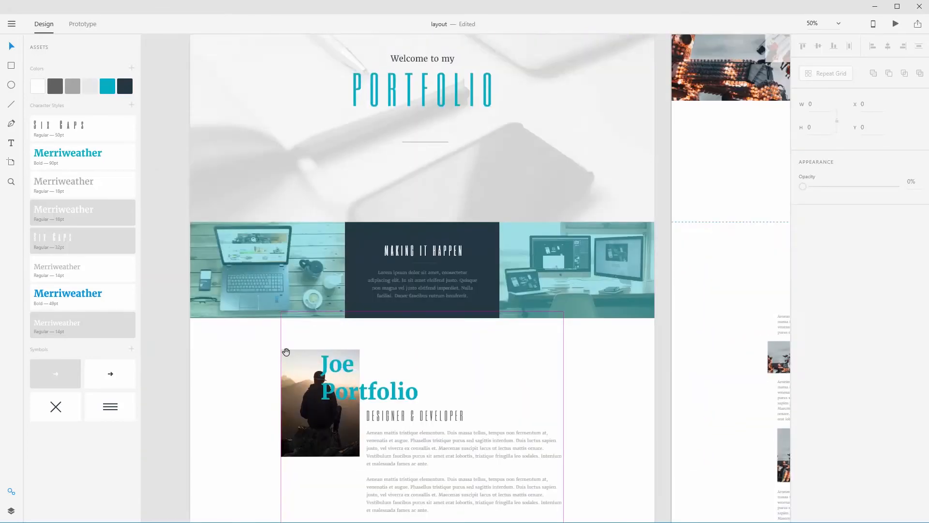
drag(603, 199, 490, 249)
drag(177, 415, 573, 207)
drag(359, 307, 437, 287)
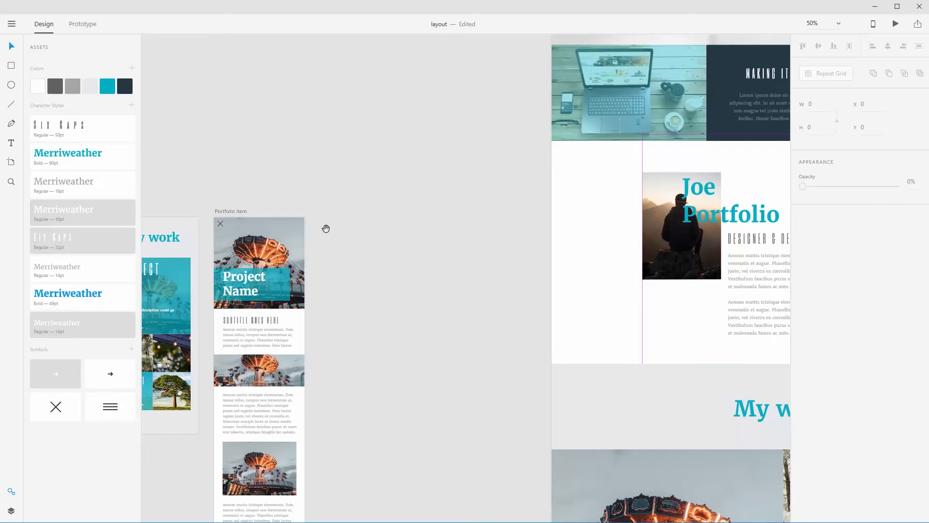
drag(552, 212, 241, 365)
drag(561, 228, 315, 359)
drag(511, 247, 355, 342)
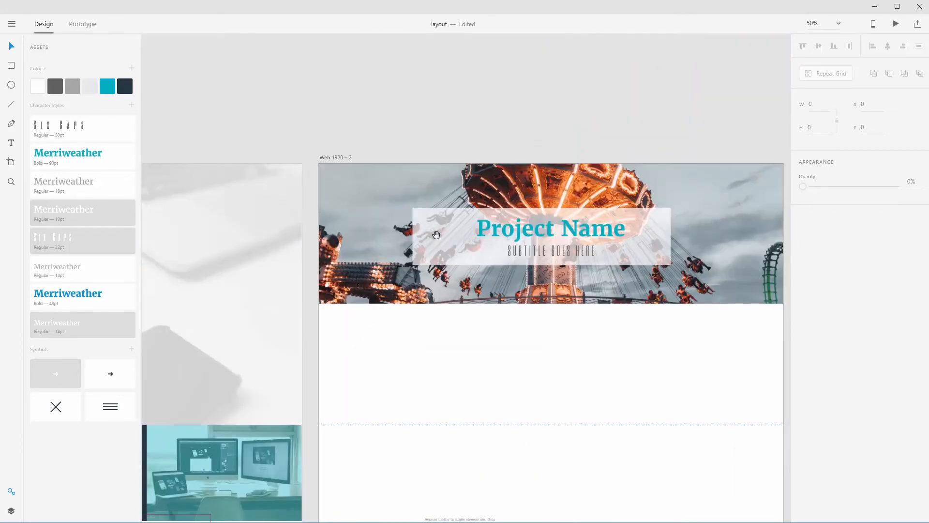
Step: Fill the hero's title box with teal and colour the Project Name title and the subtitle white
click(413, 245)
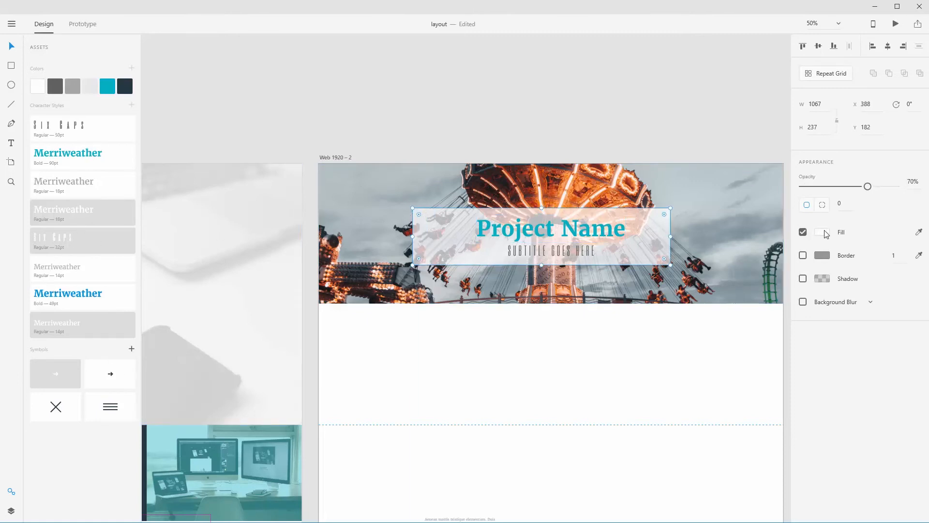
click(108, 86)
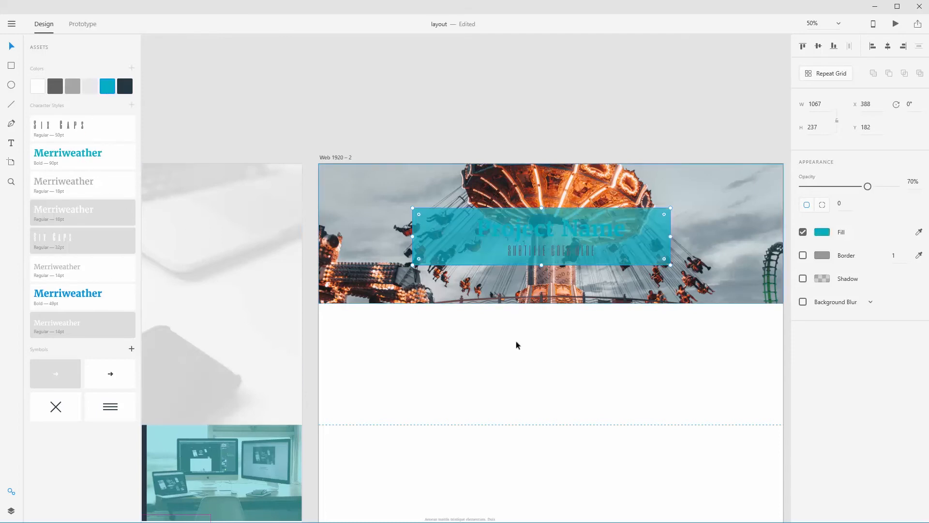
click(590, 223)
click(41, 88)
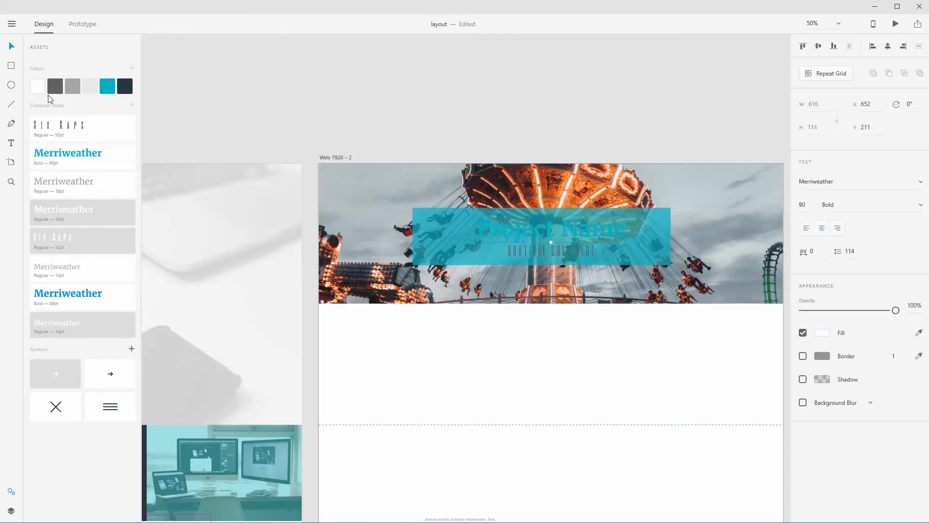
click(541, 246)
click(42, 87)
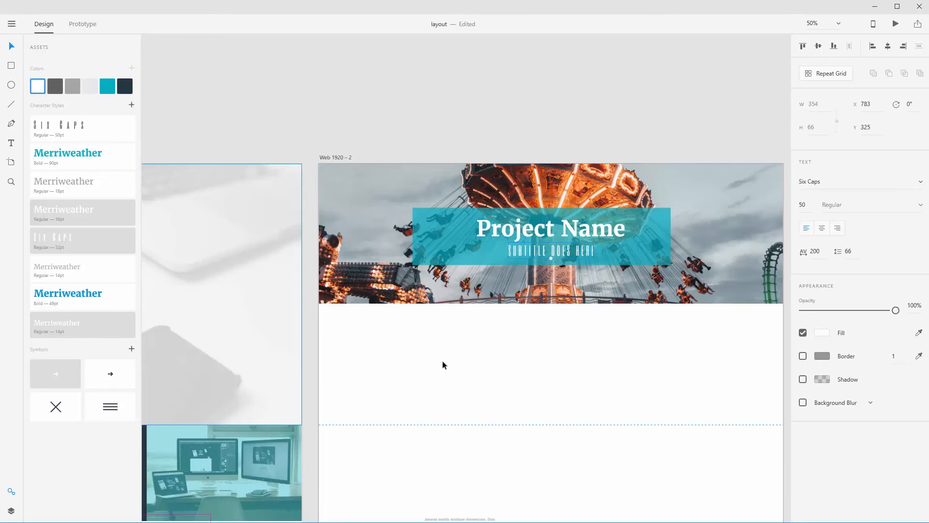
Step: Move the subtitle down to Y 407 and the Project Name title slightly lower to leave space between them
click(551, 368)
drag(559, 246, 572, 271)
click(580, 300)
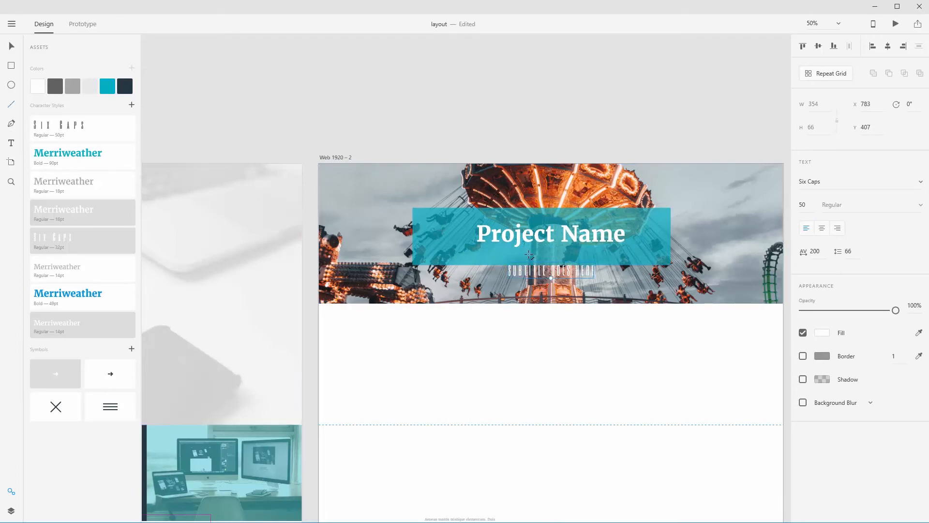
Step: Draw a horizontal divider line 188 wide between title and subtitle at X 865.5, Y 374.5, coloured white with 50% opacity
drag(529, 255, 571, 252)
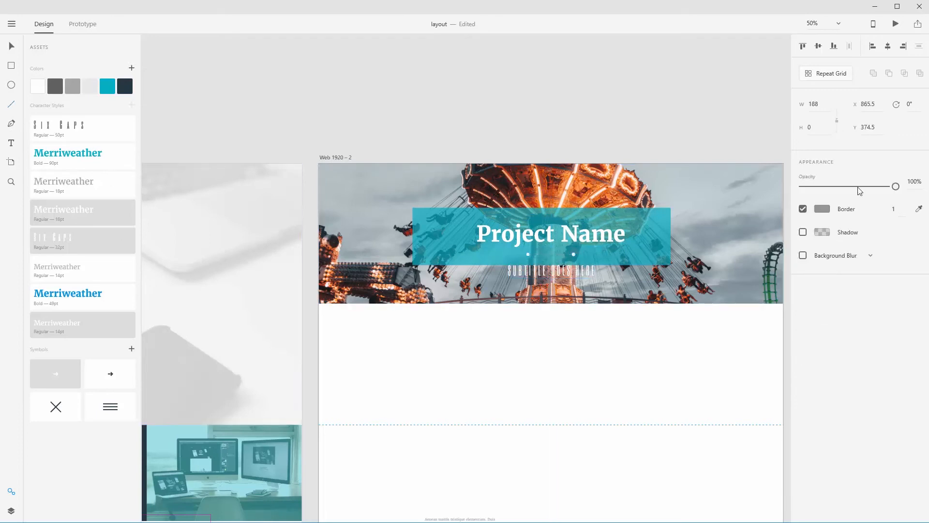
click(37, 88)
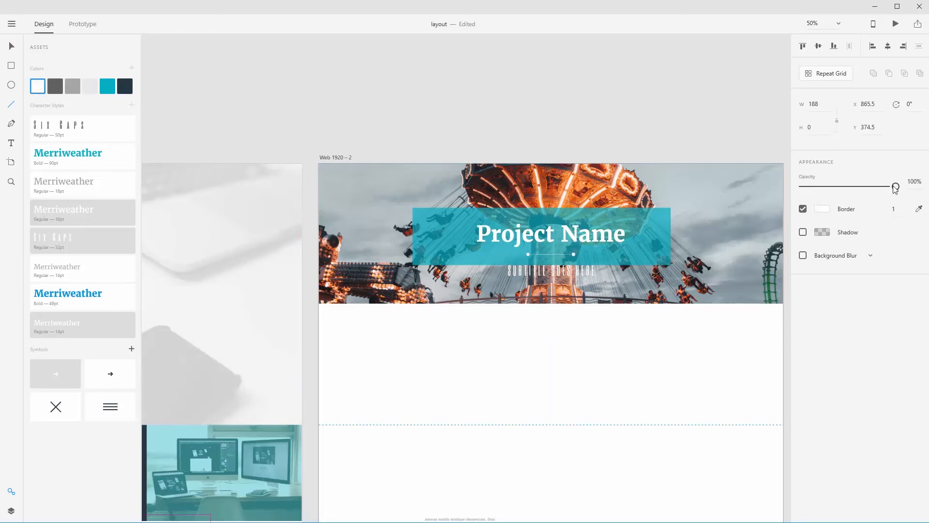
drag(895, 186, 851, 188)
key(Escape)
Step: Raise the opacity of the white divider line under the Project Name title above 50%
drag(388, 221, 701, 360)
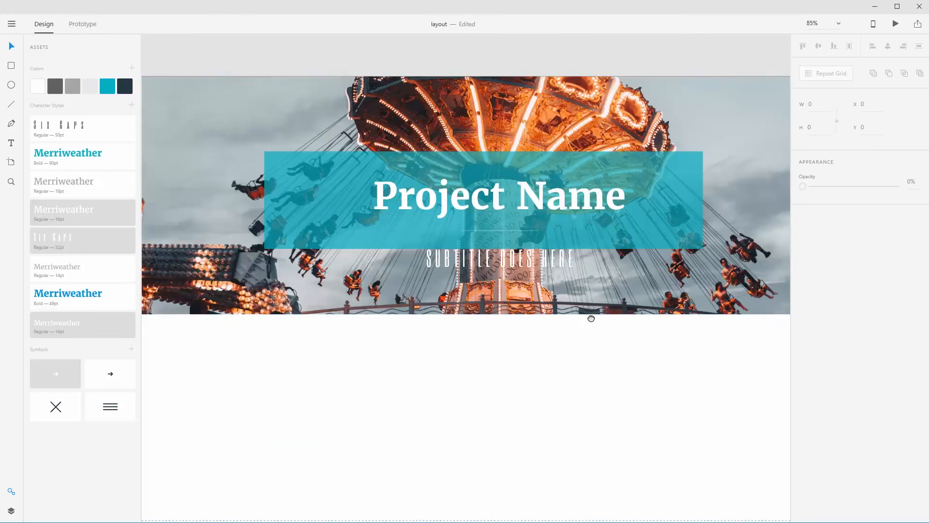
click(496, 275)
click(495, 274)
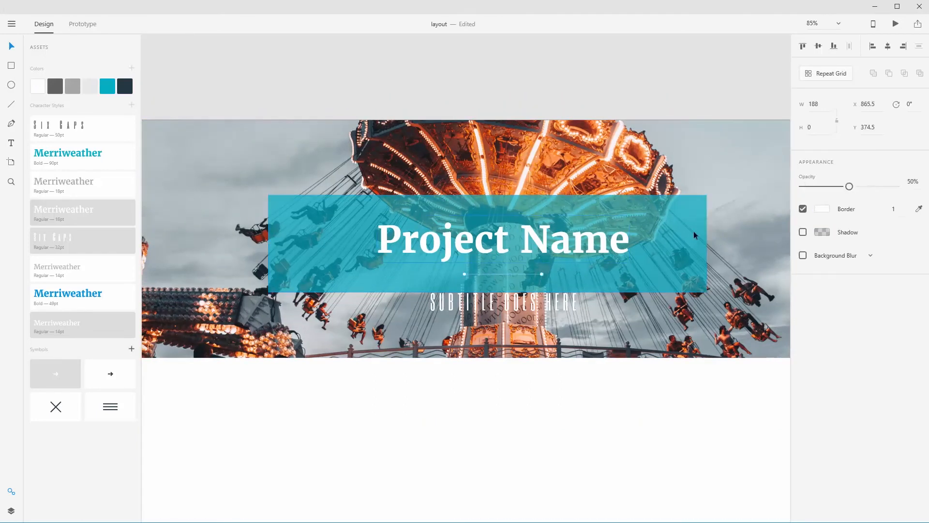
drag(850, 187, 880, 189)
key(Escape)
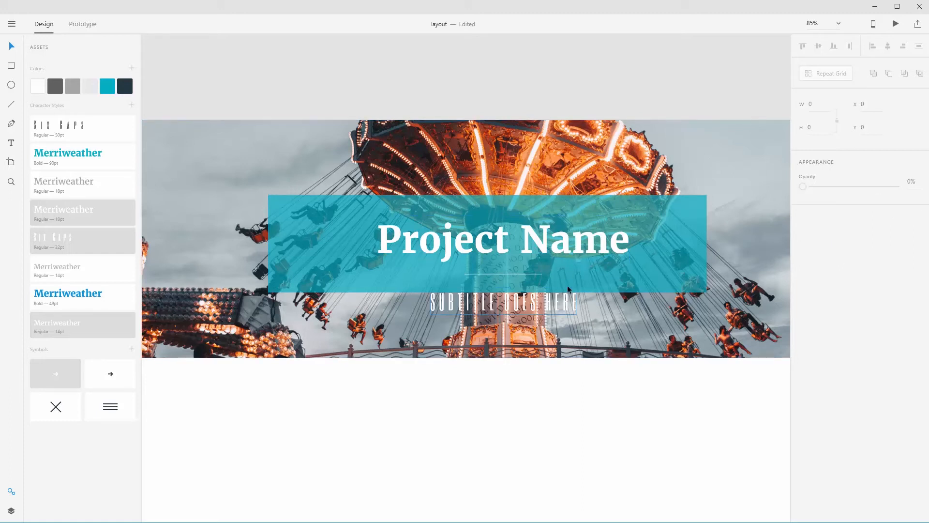
Step: Extend the teal box downward so that it encloses the subtitle, keeping its width of 1067
click(659, 222)
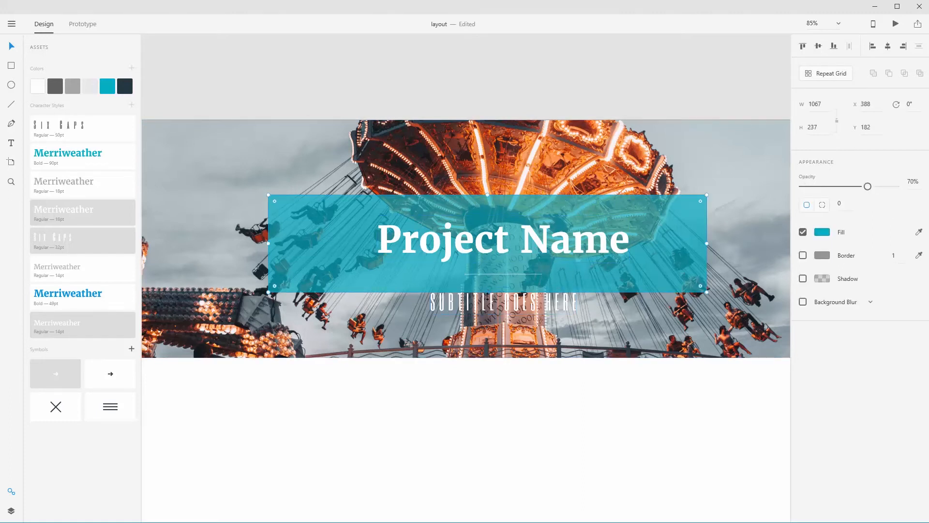
drag(487, 292, 487, 339)
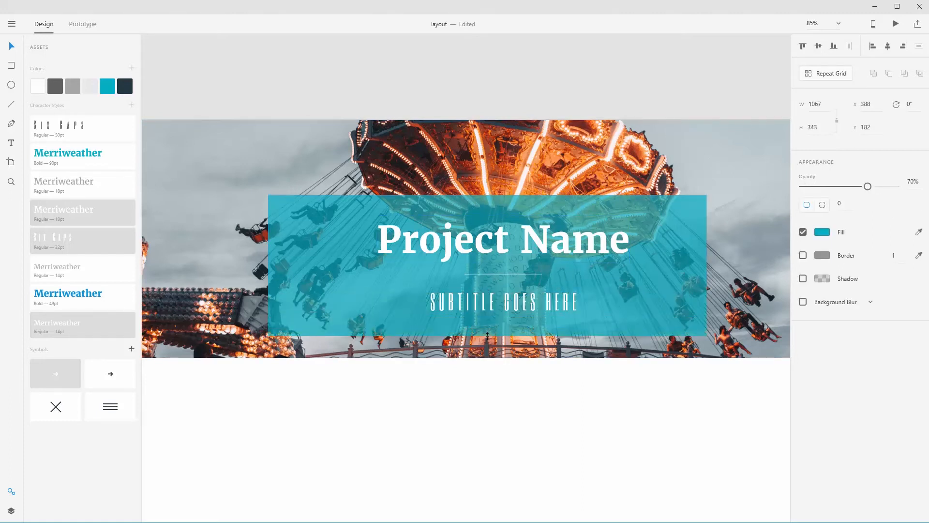
Step: Try to align the title, divider, subtitle and teal box to one another's horizontal and vertical centres
click(504, 308)
shift+click(507, 274)
shift+click(554, 240)
drag(555, 240, 658, 257)
click(658, 257)
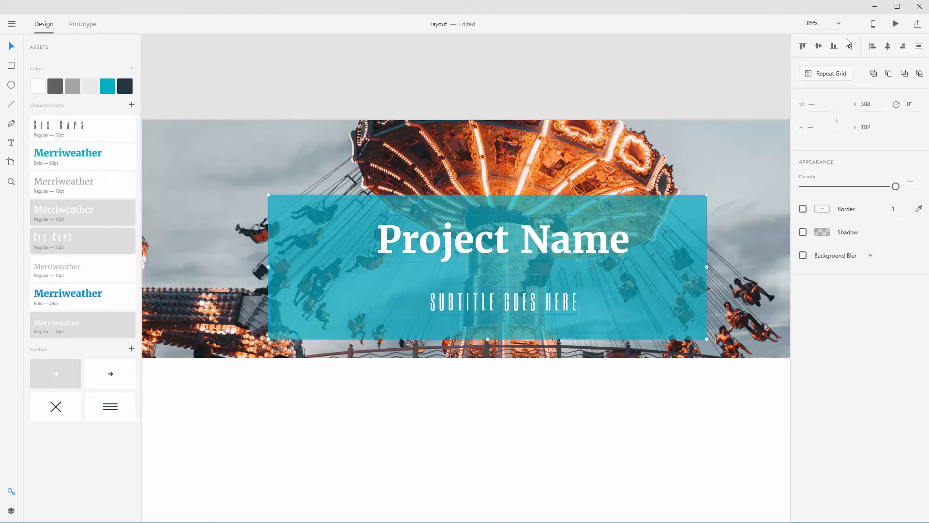
click(819, 47)
click(887, 47)
key(ctrl+z)
key(ctrl+z)
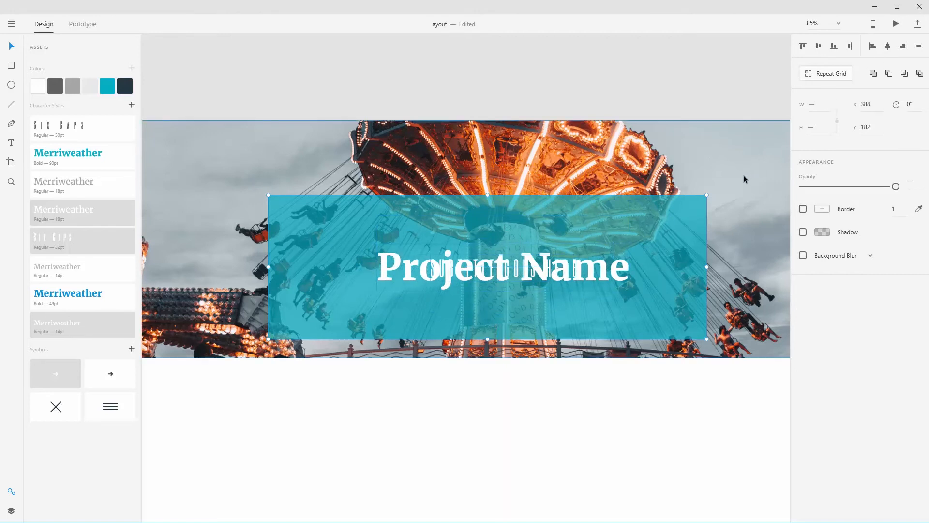
Step: Group the title, divider and subtitle, and centre the group horizontally and vertically within the teal box
click(516, 271)
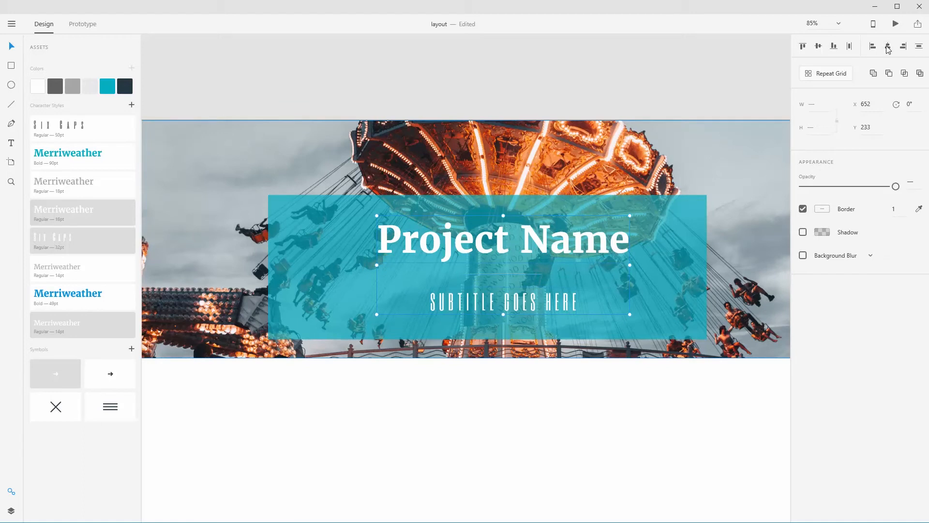
click(667, 222)
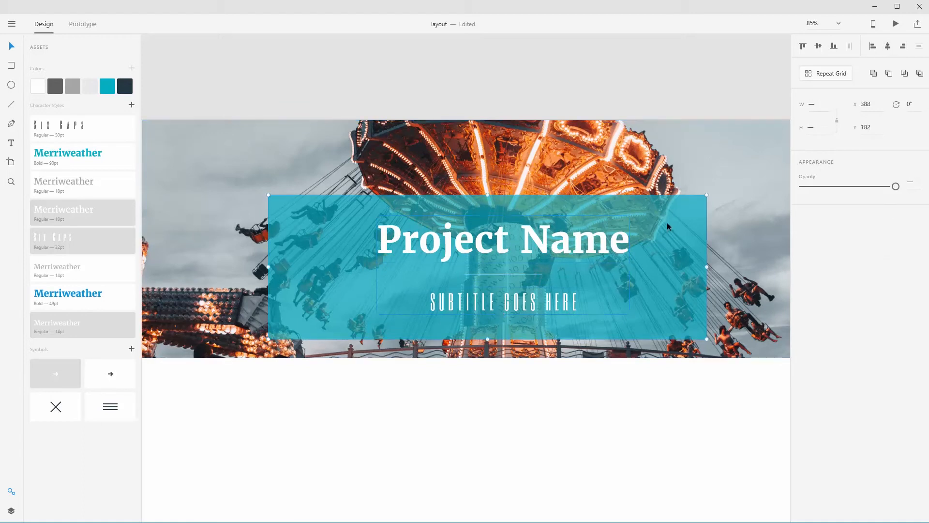
click(818, 46)
click(888, 46)
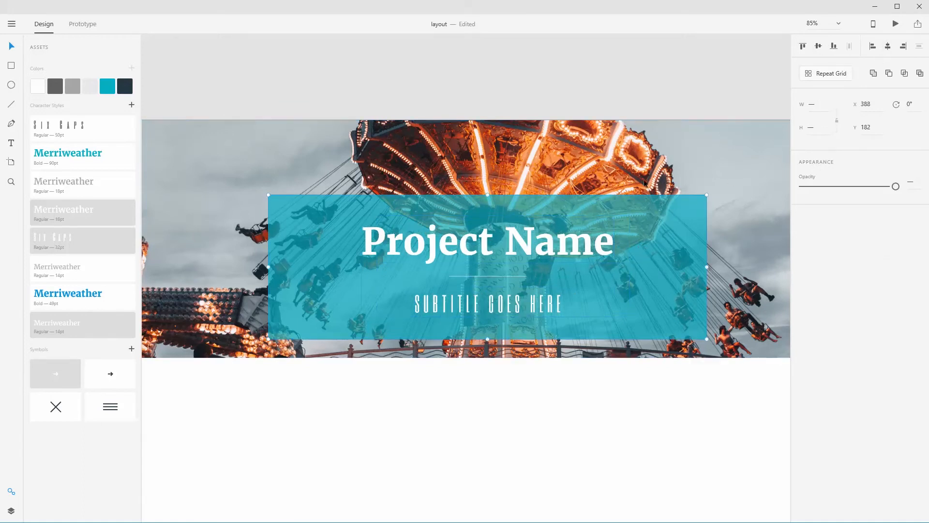
Step: Group the teal box with its text and centre it horizontally and vertically on the hero photo
shift+click(669, 223)
shift+click(667, 221)
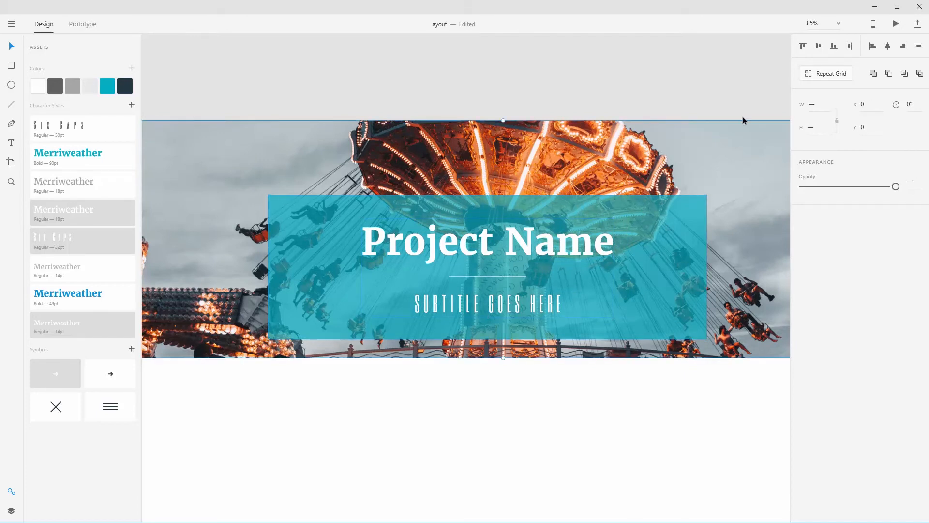
click(818, 46)
click(887, 46)
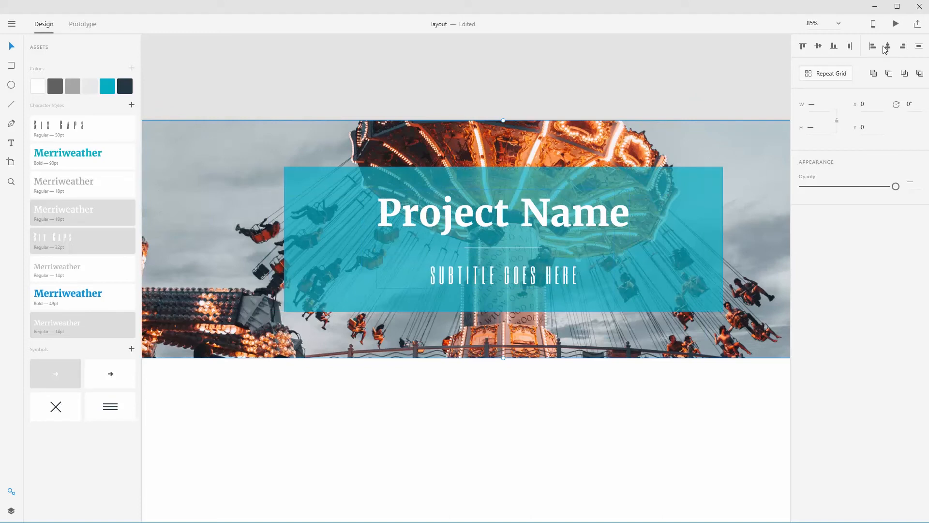
Step: Set the opacity of the desktop hero's subtitle to 80%
key(ctrl+minus)
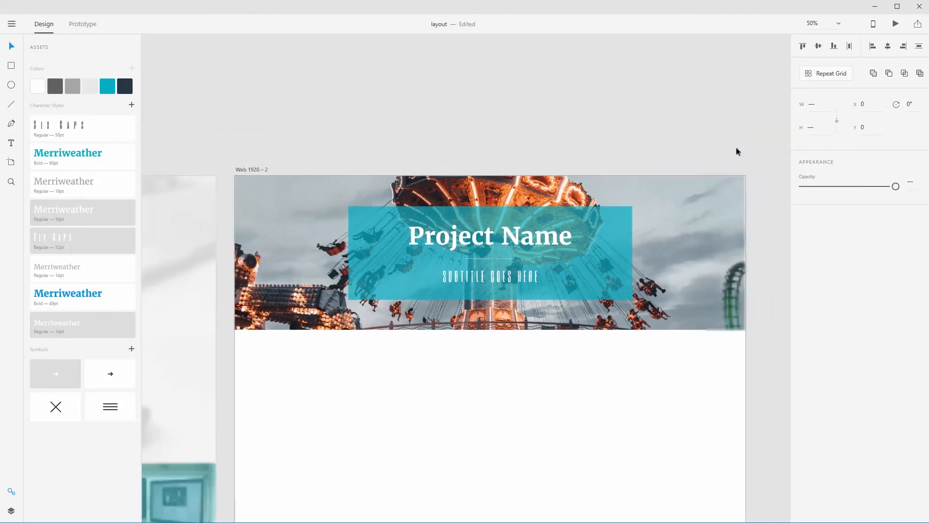
drag(523, 370, 522, 283)
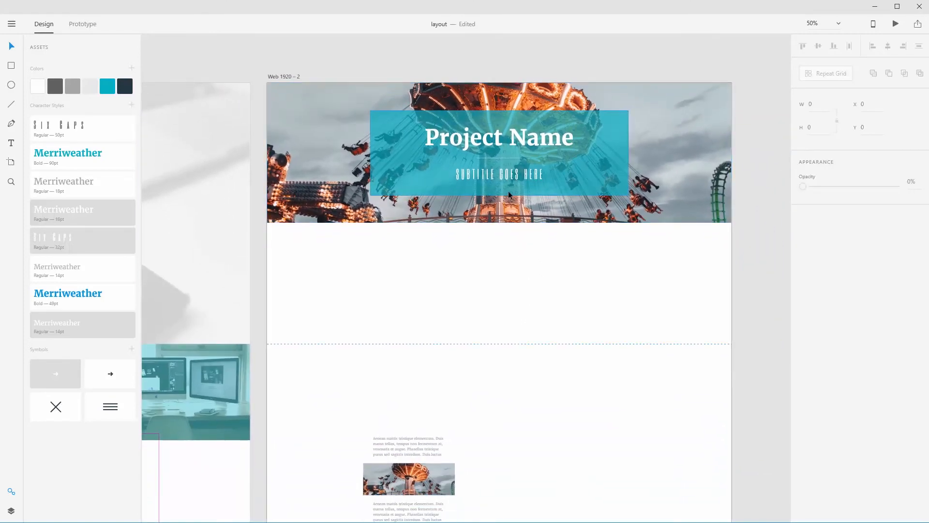
click(506, 175)
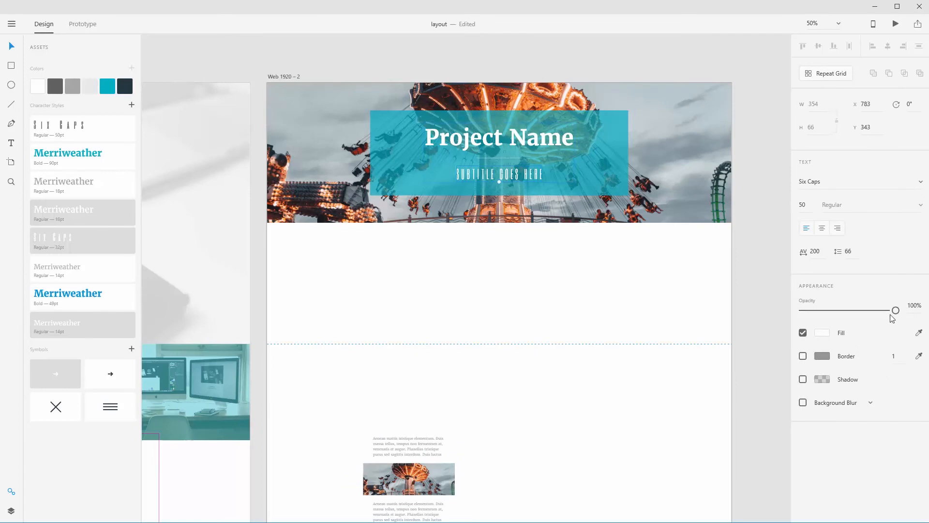
mouse_move(890, 312)
mouse_down()
mouse_move(852, 310)
mouse_move(880, 311)
mouse_up()
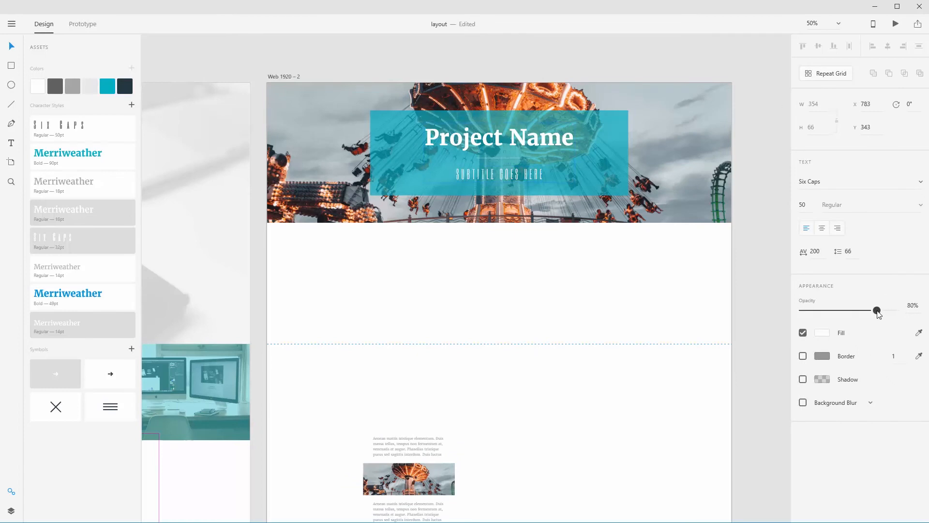
click(695, 293)
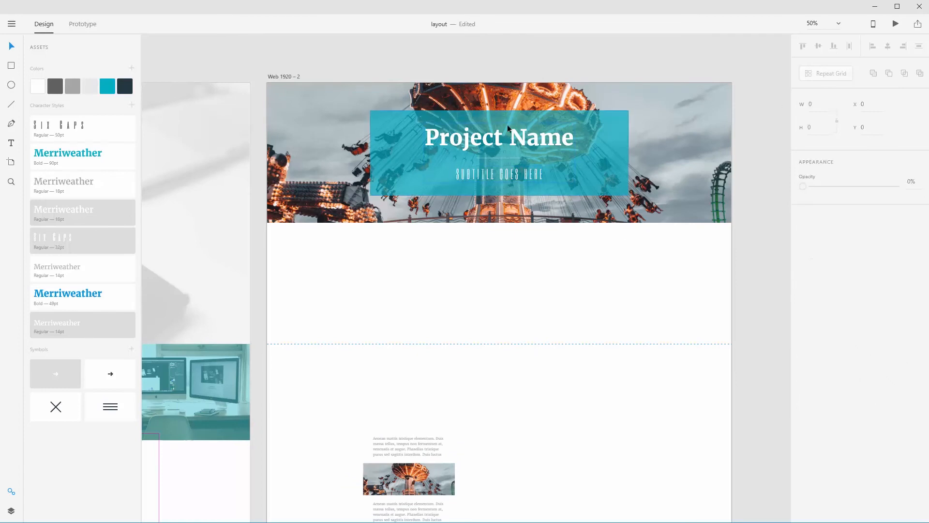
Step: Narrow the desktop hero's teal box evenly on both sides, keeping it centred around the title
drag(535, 253, 556, 299)
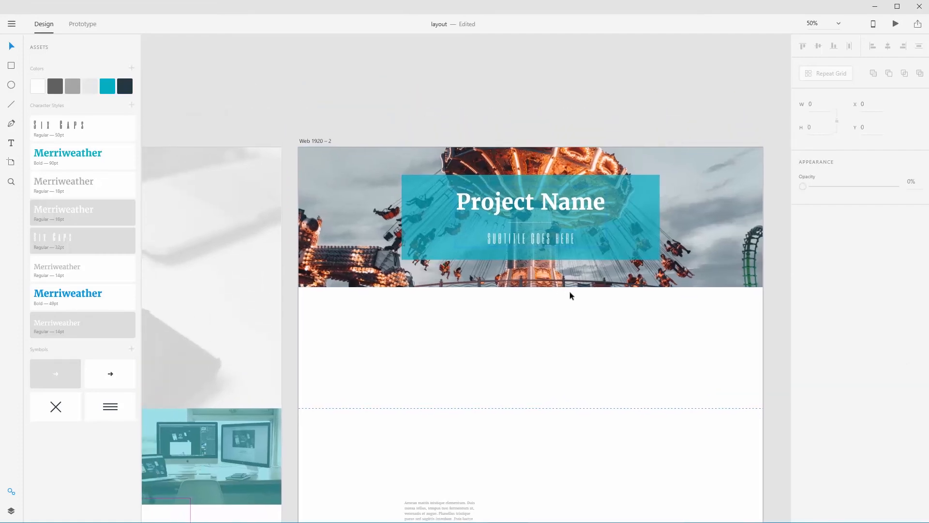
drag(445, 336, 428, 280)
key(ctrl+plus)
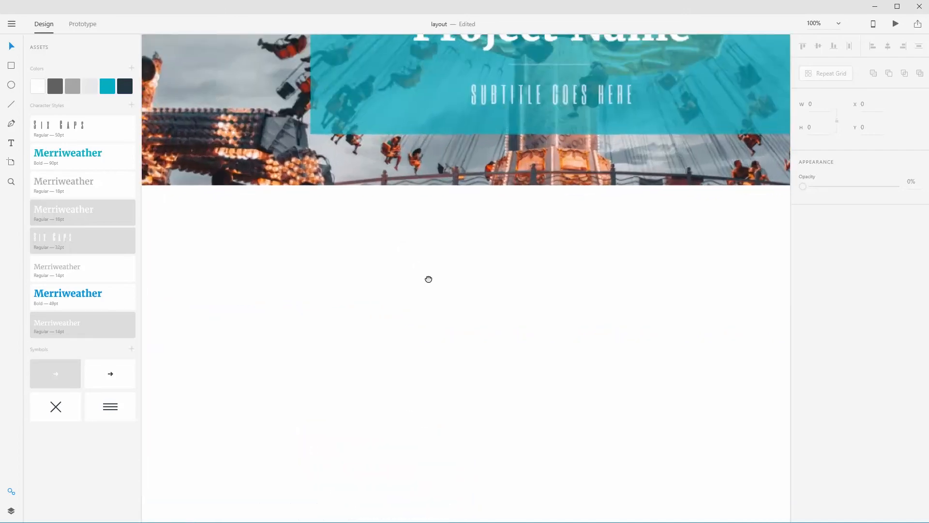
drag(560, 244, 469, 392)
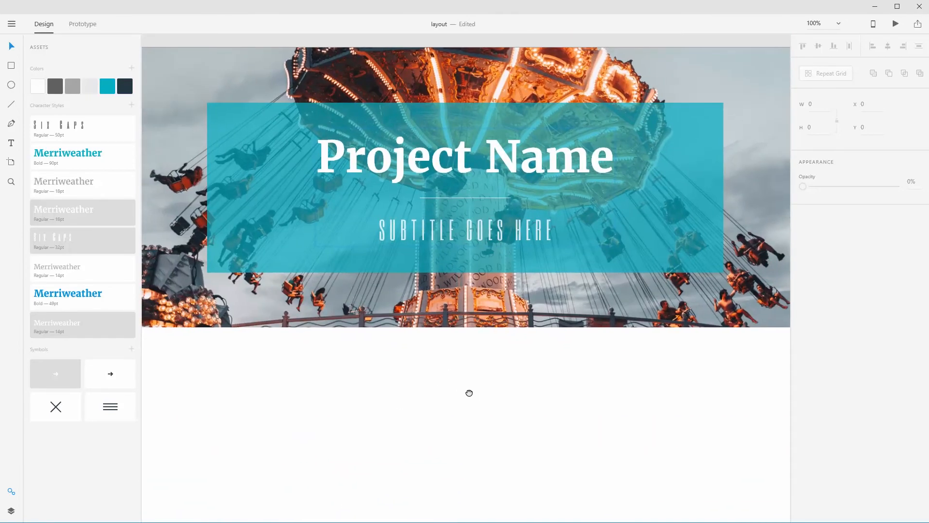
click(654, 193)
drag(723, 188, 669, 189)
click(660, 342)
click(687, 186)
click(655, 343)
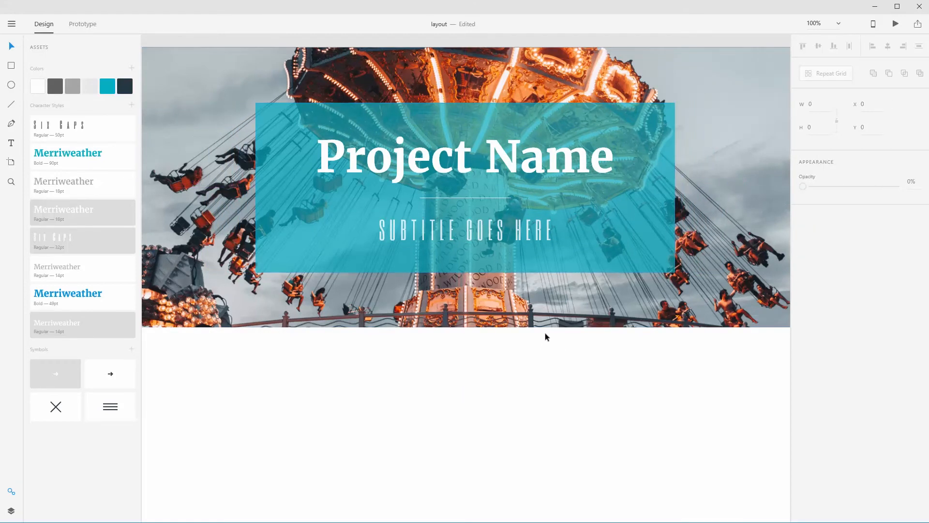
Step: Extend the teal box on the mobile Portfolio item artboard upward to a height of 254 at Y 91
key(ctrl+minus)
key(ctrl+minus)
key(ctrl+minus)
drag(430, 382, 672, 126)
drag(372, 340, 585, 190)
drag(393, 271, 417, 336)
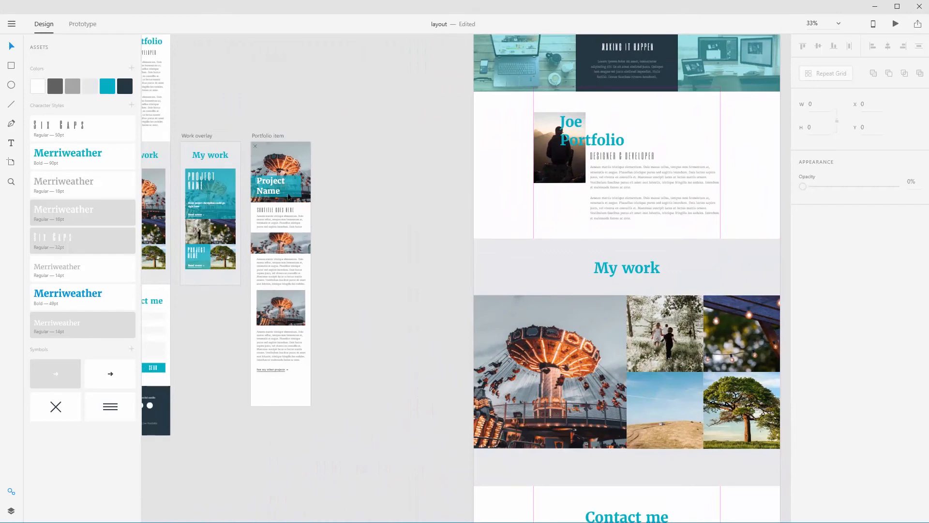
drag(271, 191, 317, 250)
drag(327, 202, 336, 238)
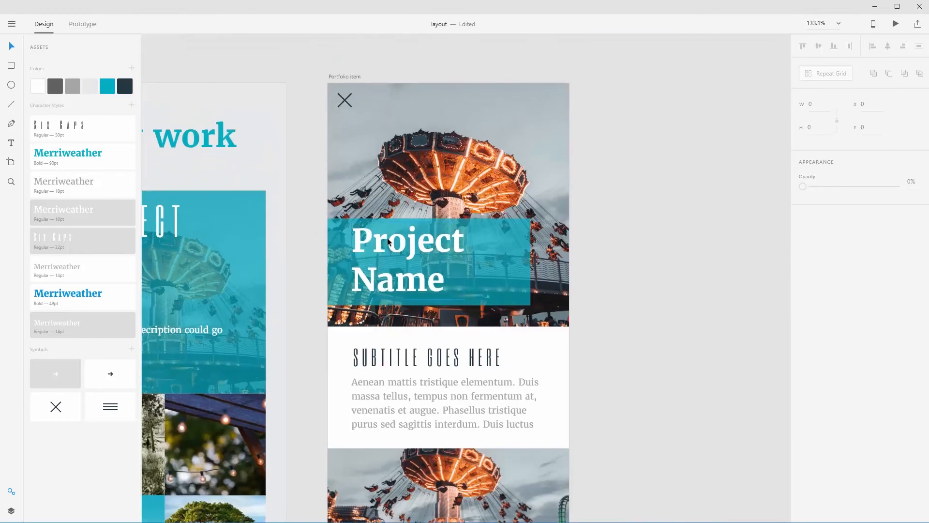
click(483, 237)
drag(429, 219, 429, 141)
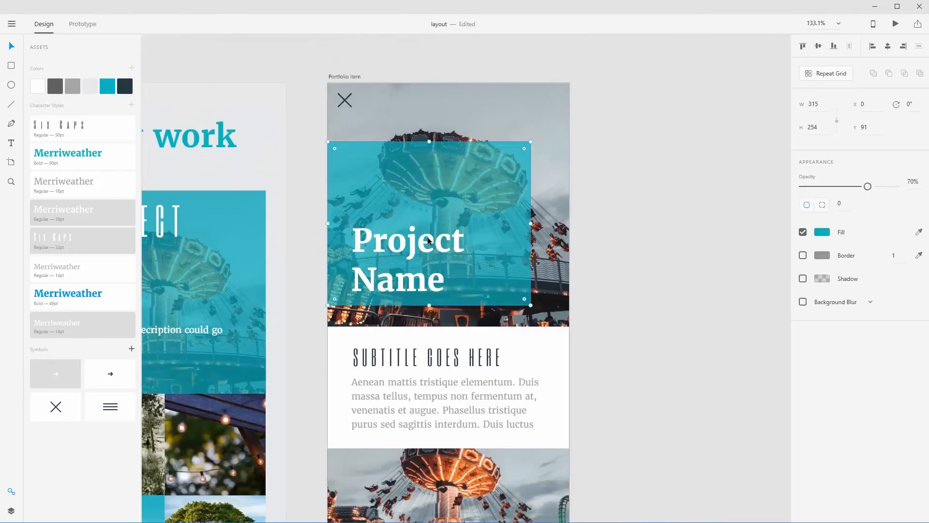
Step: Raise the mobile Project Name title, move the subtitle into the teal box at Y 285, and colour the subtitle white
drag(418, 234, 419, 170)
drag(422, 357, 422, 280)
click(37, 86)
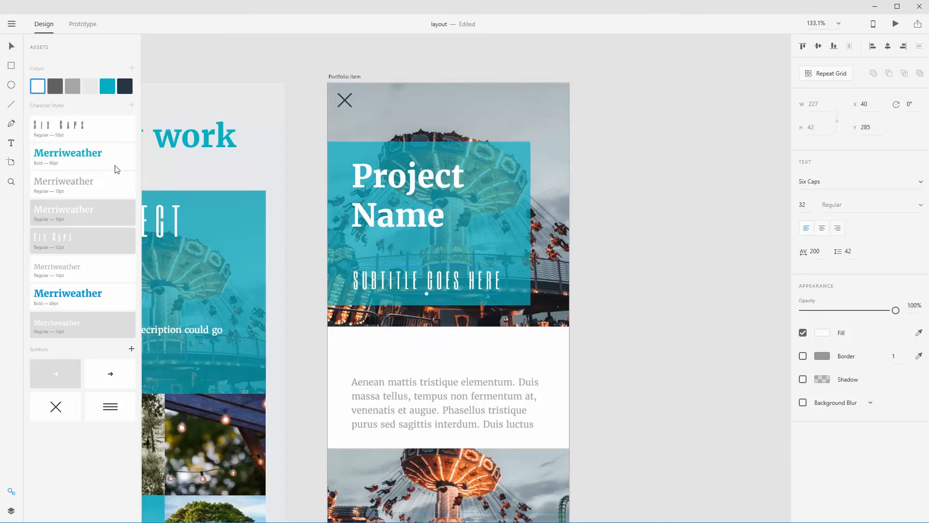
Step: Draw a white horizontal divider 230 wide between the mobile title and subtitle at X 37.5, Y 255.5, with 80% opacity
drag(352, 249, 454, 249)
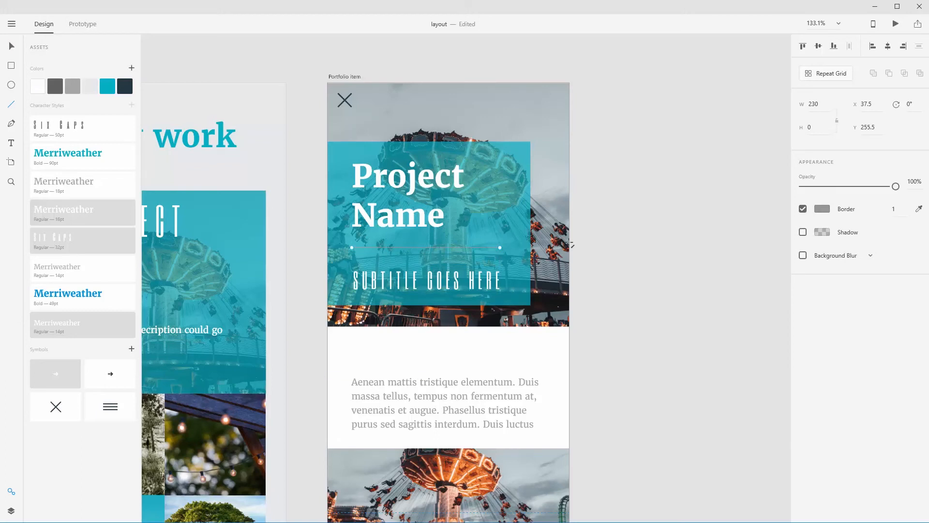
click(818, 210)
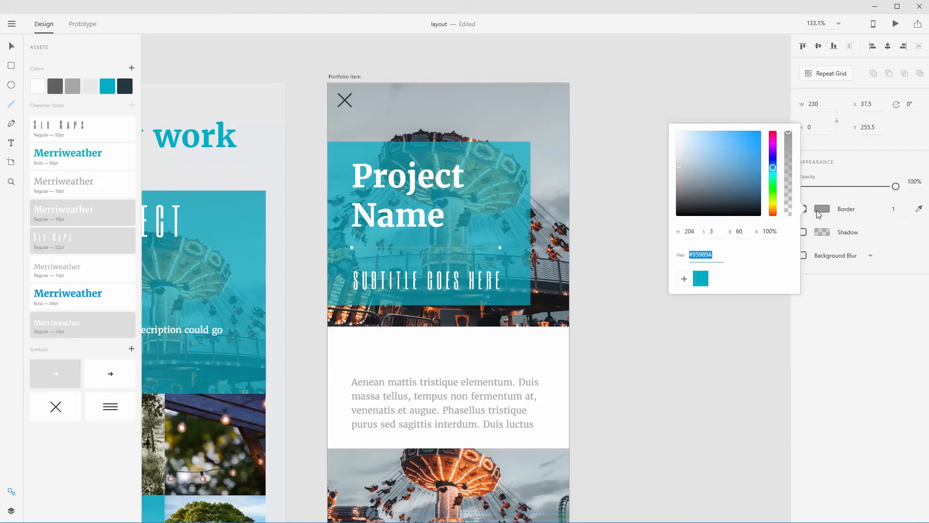
drag(730, 184, 620, 86)
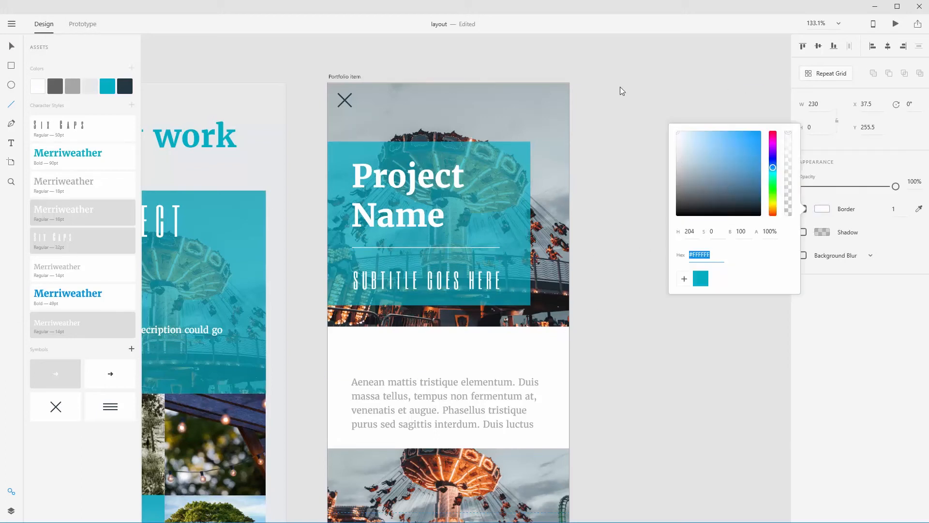
text(v)
drag(894, 189, 866, 189)
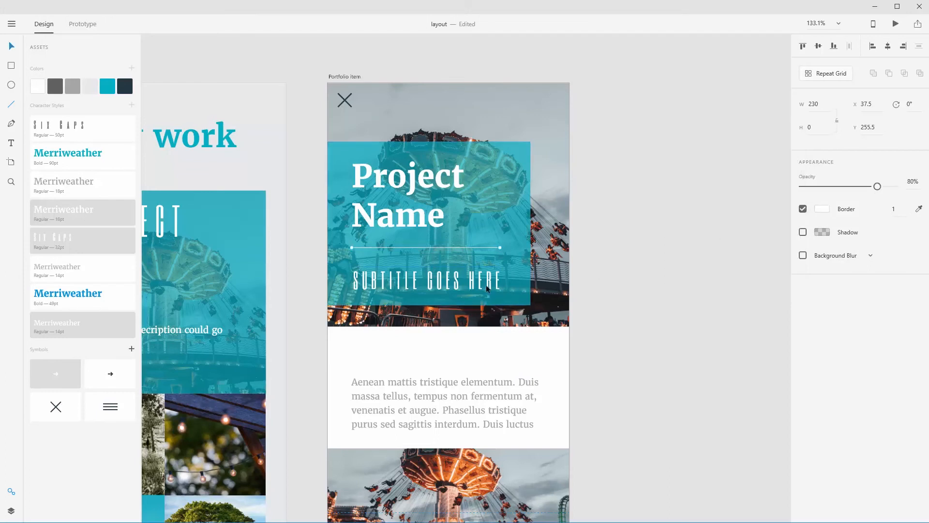
Step: Lower the opacity of the mobile subtitle slightly below 100%
click(455, 279)
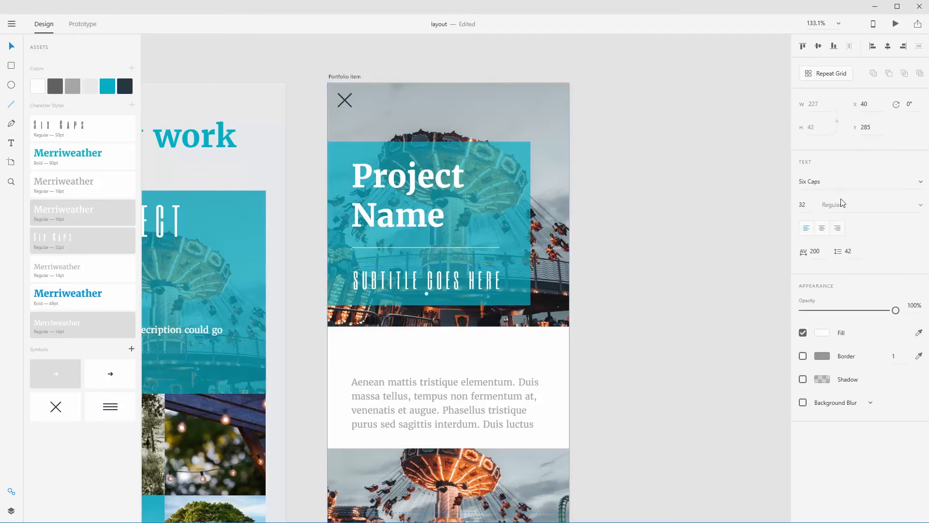
drag(894, 310, 878, 311)
click(407, 247)
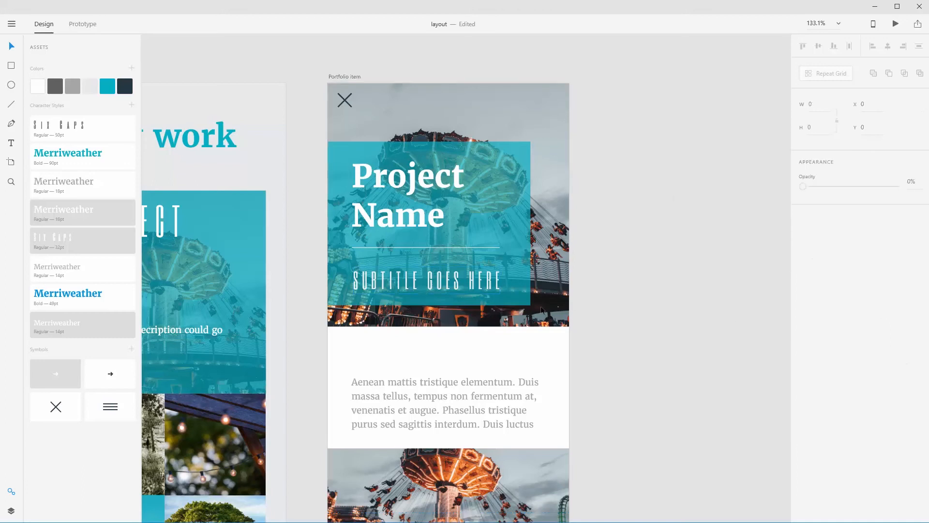
Step: Raise the mobile divider to Y 250.5 with the subtitle closer beneath it, and shrink the teal box to 311 by 241
drag(407, 248, 407, 243)
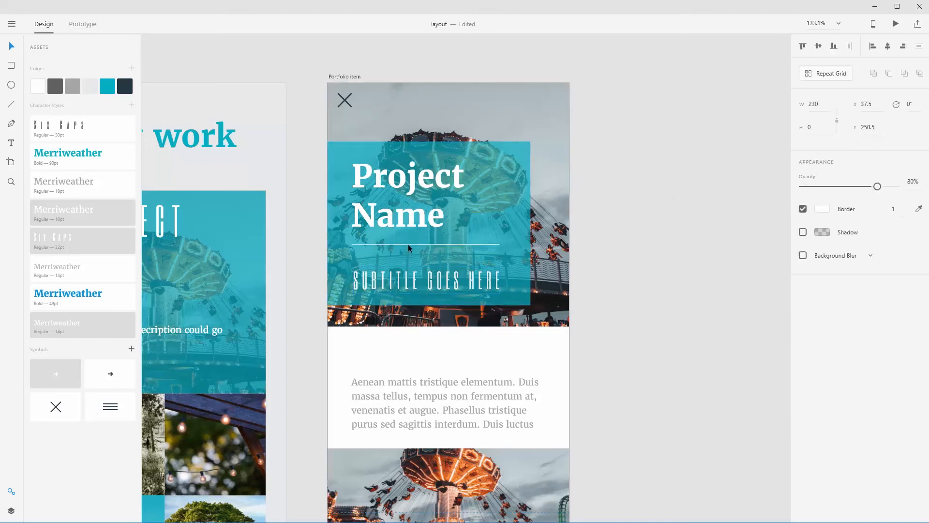
drag(409, 286, 409, 275)
click(512, 195)
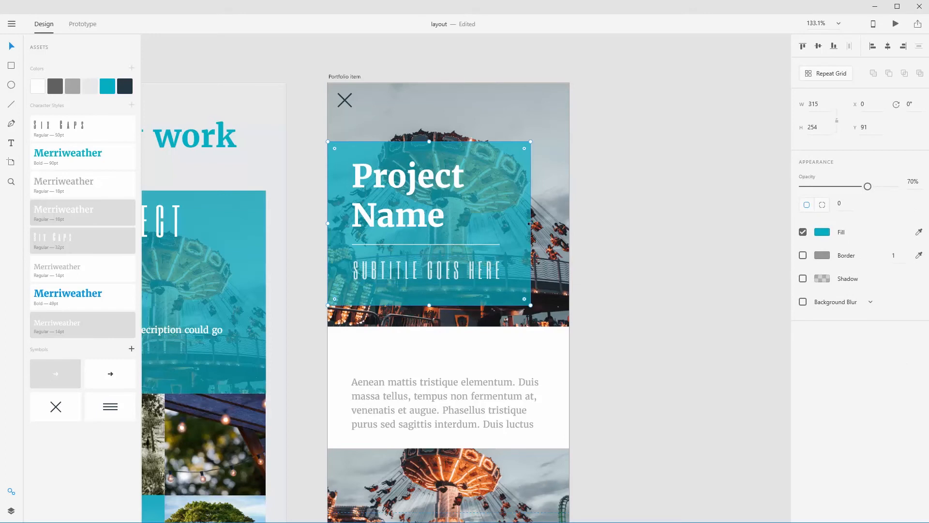
drag(530, 223, 528, 223)
drag(429, 305, 428, 297)
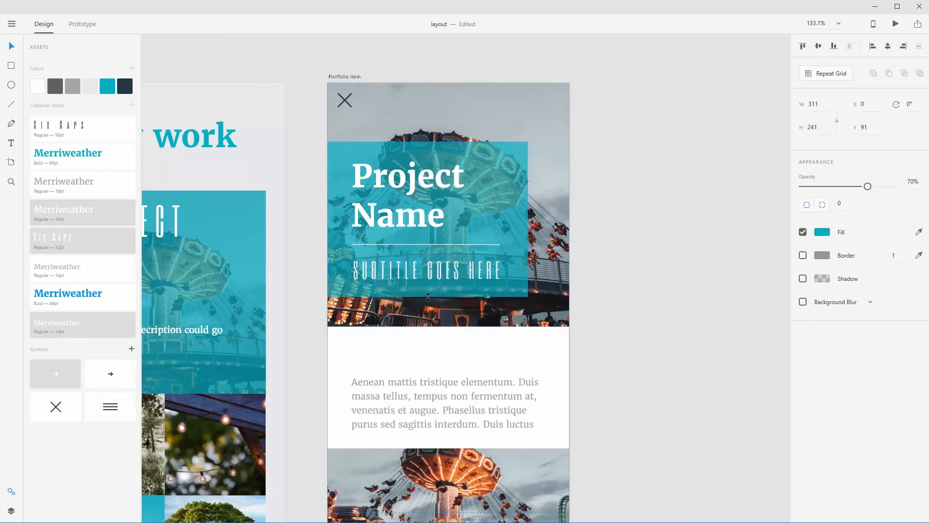
Step: Move the mobile teal box with its title, divider and subtitle slightly up together, leaving the photo in place
shift+click(431, 270)
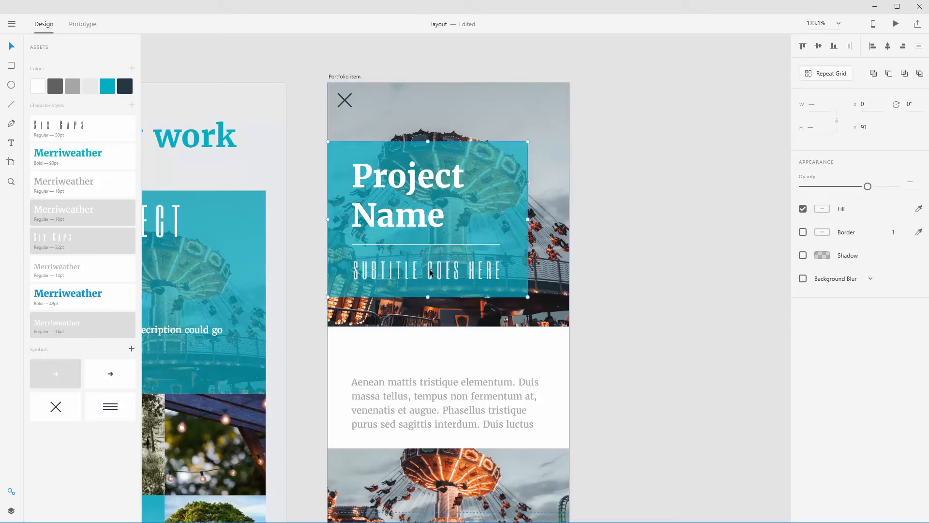
drag(619, 164, 363, 289)
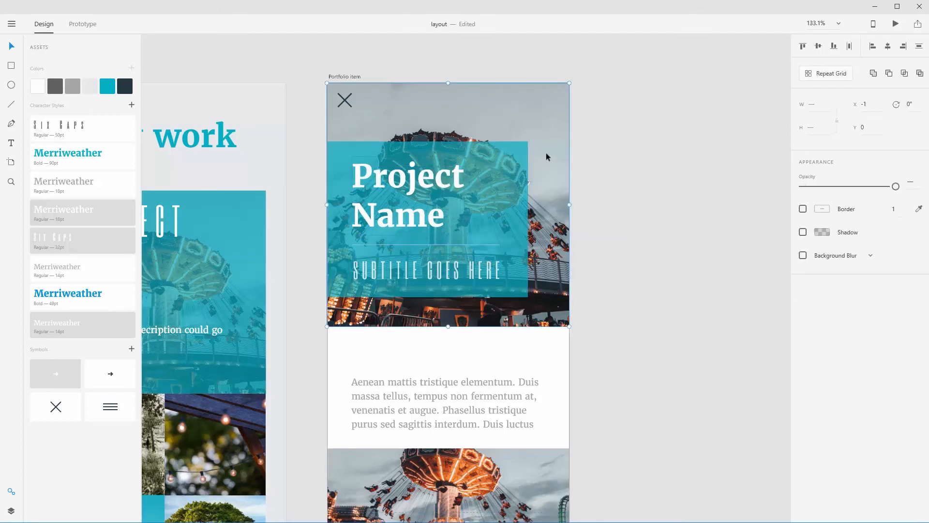
shift+click(549, 152)
mouse_move(495, 192)
mouse_down()
mouse_move(495, 179)
mouse_move(503, 186)
mouse_up()
click(617, 333)
Step: Move all body text, images and the projects link below the mobile hero up to close the gap left by the subtitle
key(ctrl+minus)
key(ctrl+minus)
key(ctrl+minus)
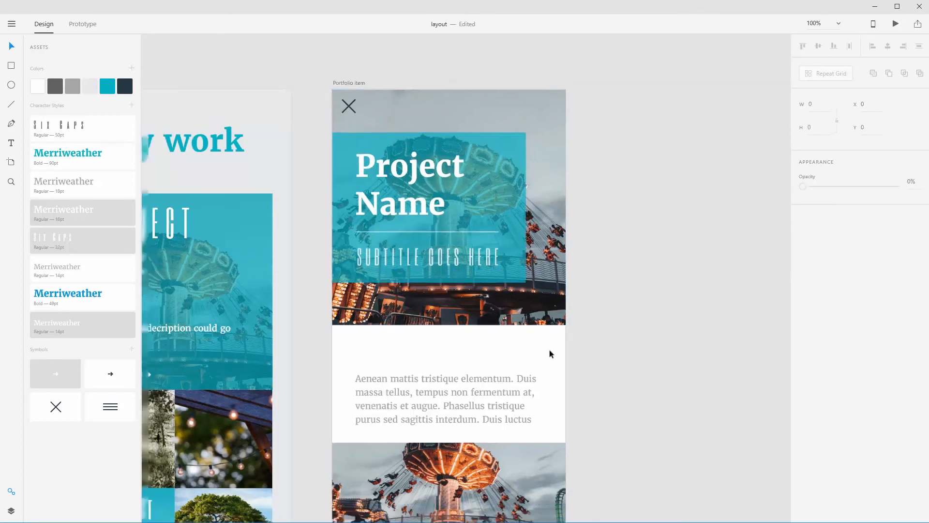
drag(555, 428, 540, 256)
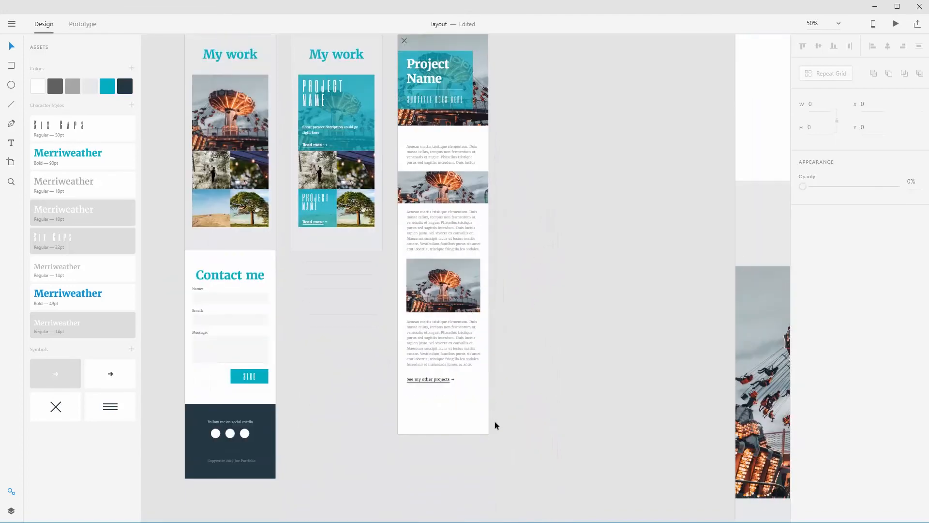
drag(495, 421, 423, 144)
drag(432, 159, 456, 148)
click(608, 183)
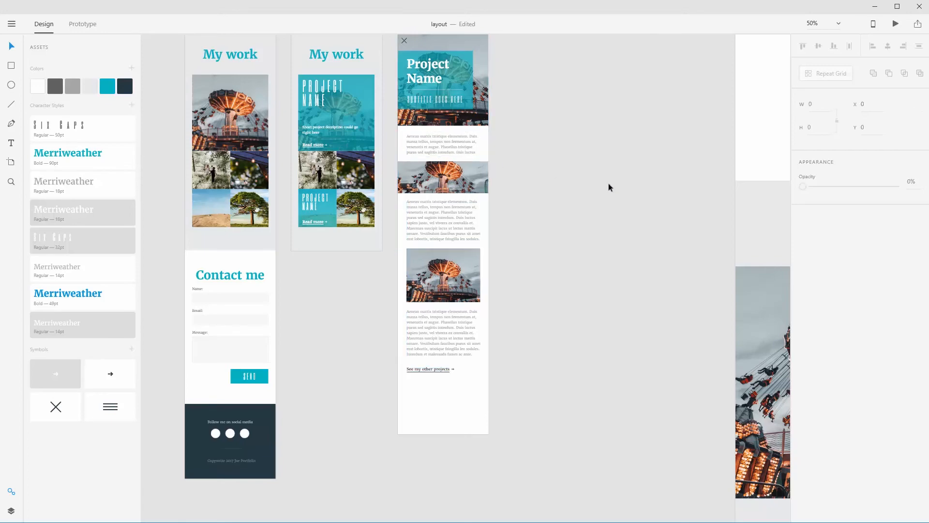
drag(609, 187, 477, 238)
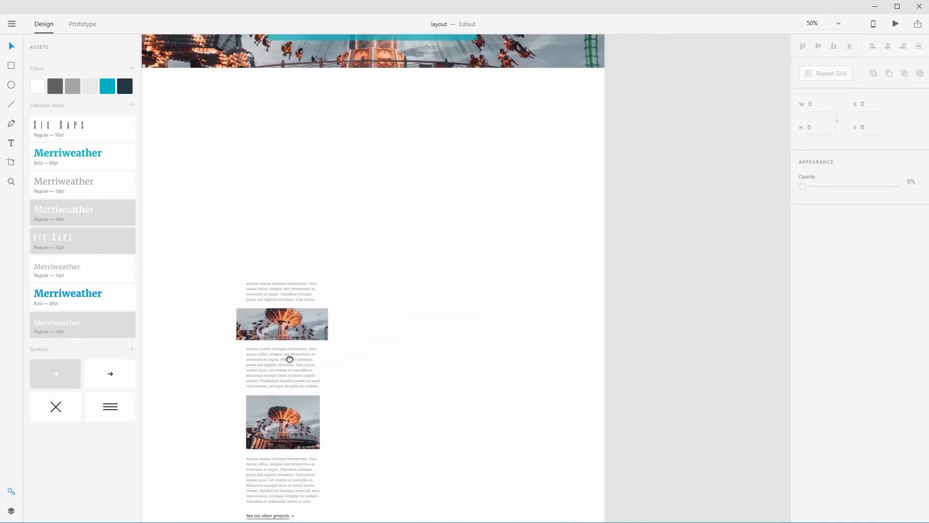
drag(410, 245, 301, 508)
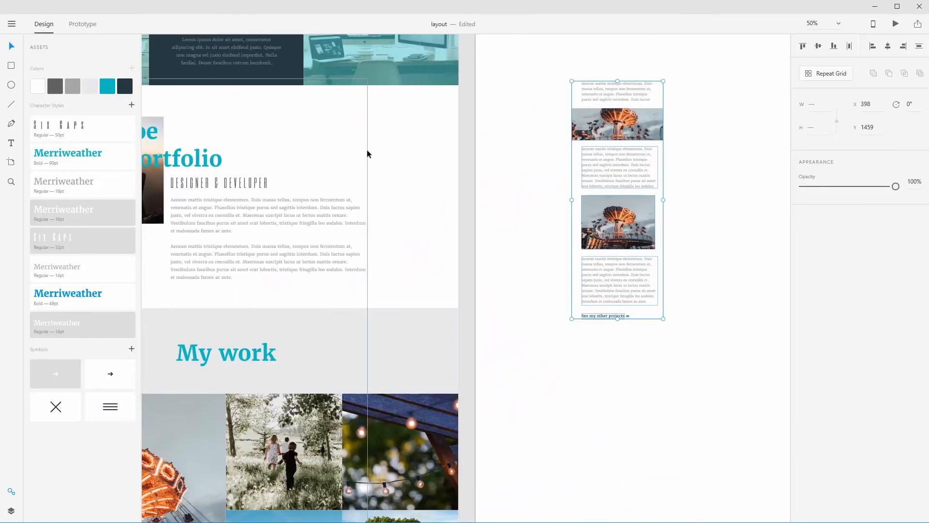
click(367, 151)
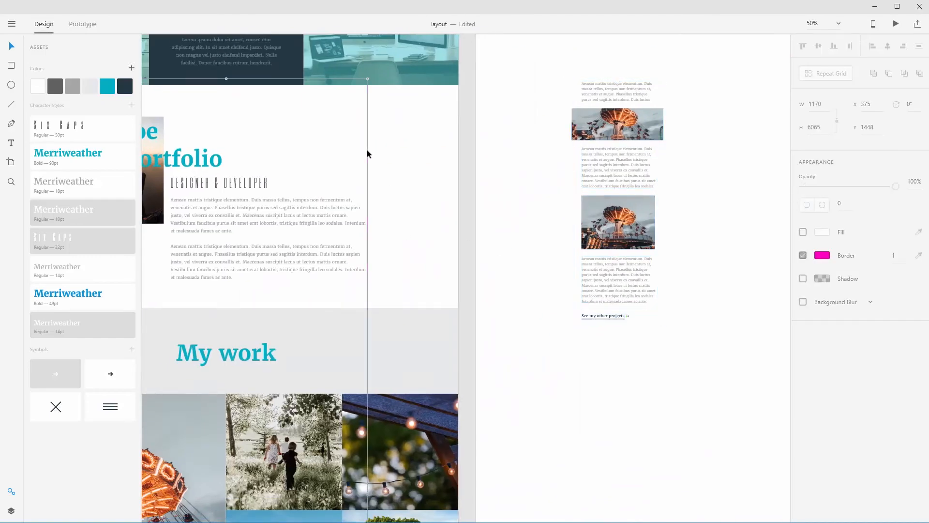
click(573, 158)
key(ctrl+v)
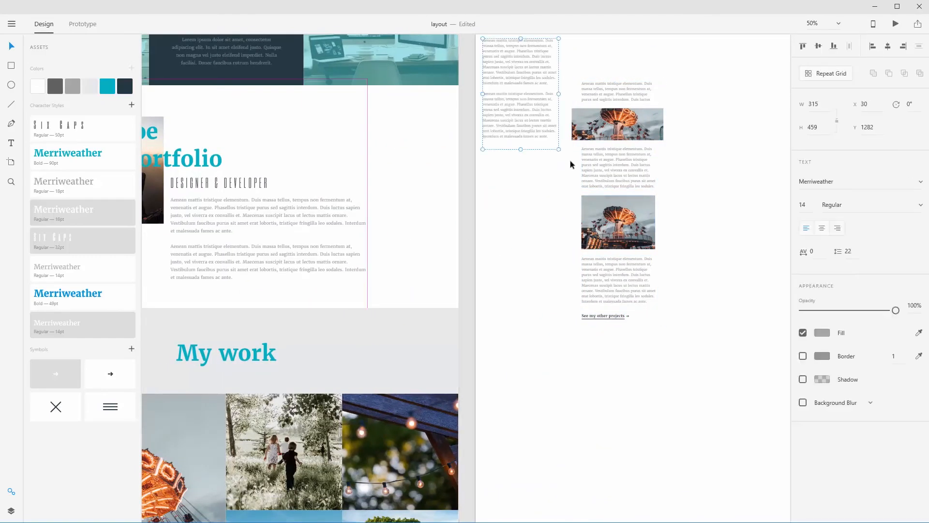
key(ctrl+z)
Step: Copy the 1170-wide pink guide frame from the first desktop artboard onto the project page artboard
click(356, 164)
scroll(356, 165, left, 5)
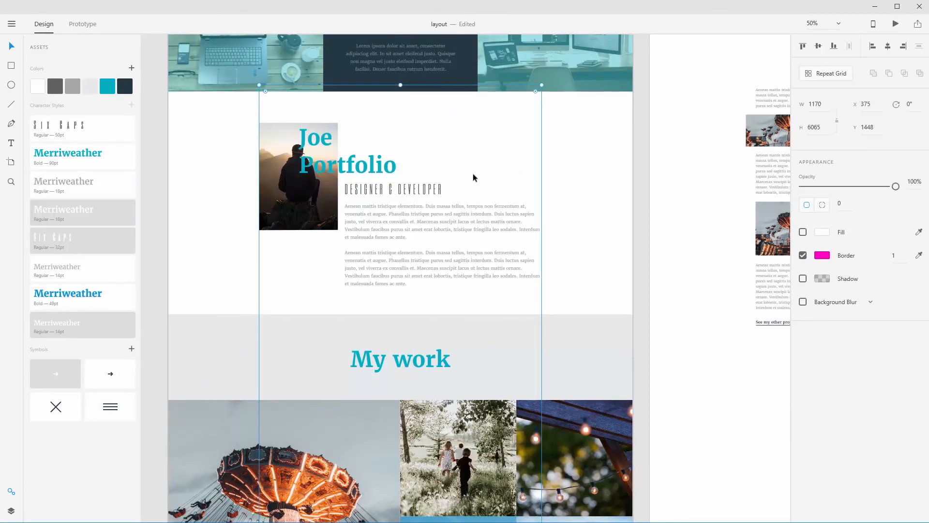
drag(589, 194, 288, 206)
click(650, 208)
key(ctrl+v)
Step: Extend the pasted guide frame's top edge up over the lower part of the hero, to Y 465
drag(656, 189, 610, 324)
drag(534, 225, 534, 42)
scroll(492, 239, up, 4)
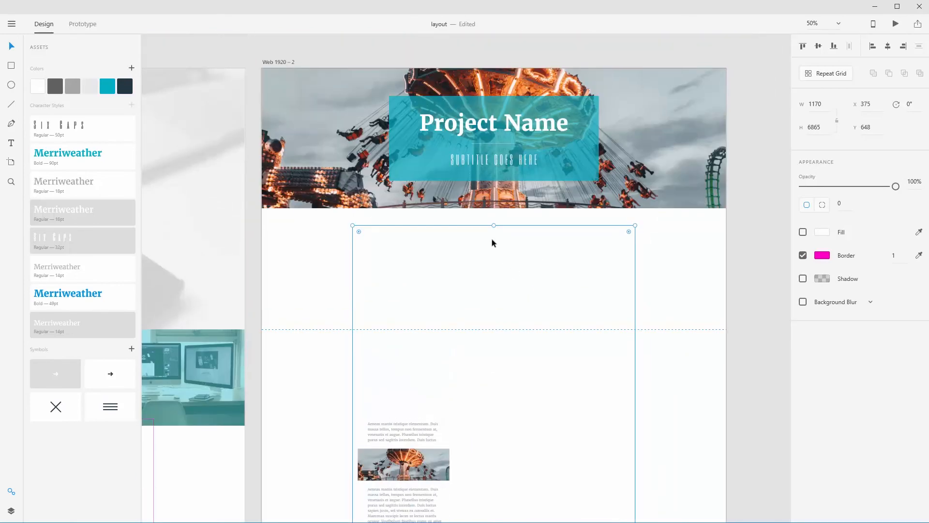
drag(493, 226, 492, 182)
drag(562, 305, 568, 203)
drag(501, 330, 501, 241)
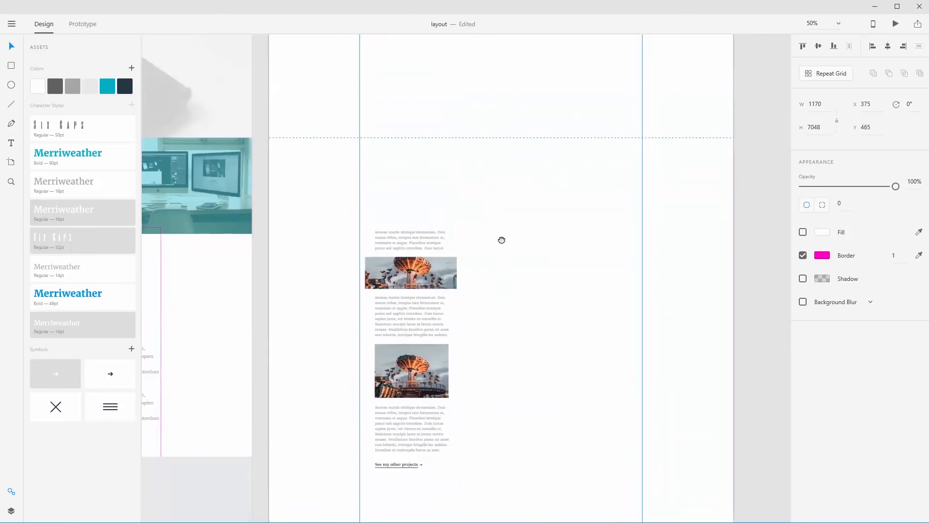
drag(470, 208, 406, 330)
drag(413, 257, 442, 97)
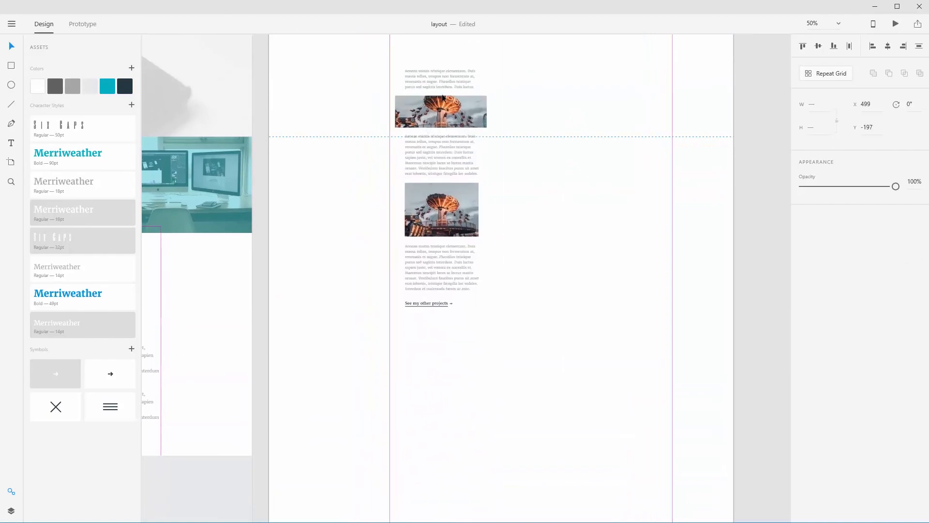
key(ctrl+z)
Step: Move the body text, photos and link together below the hero to X 375, Y 715 and stretch them across the guide frame's width
drag(355, 87, 370, 104)
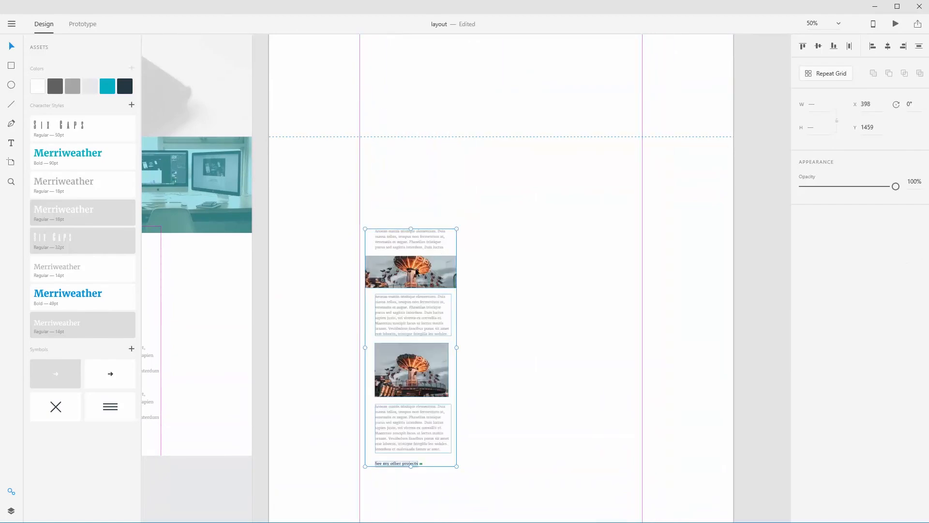
drag(420, 304, 453, 112)
key(space)
drag(534, 132, 505, 269)
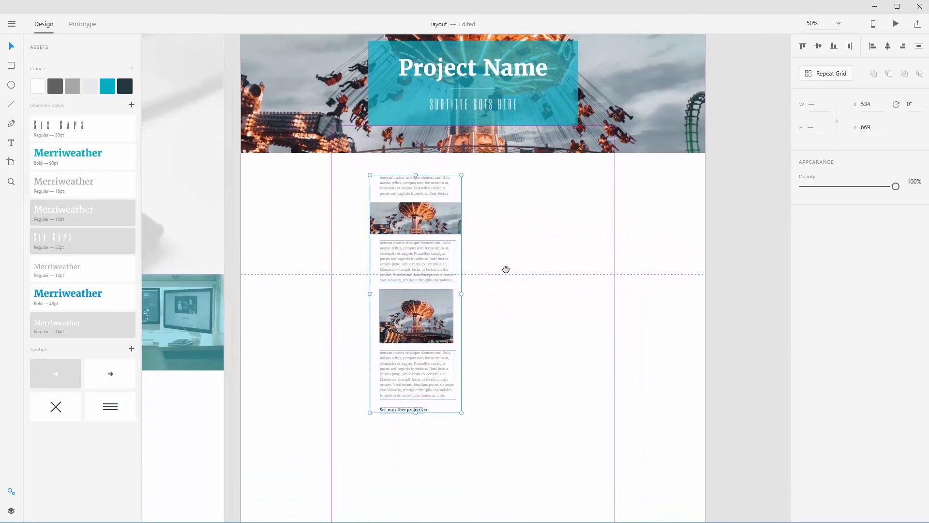
drag(425, 186, 386, 197)
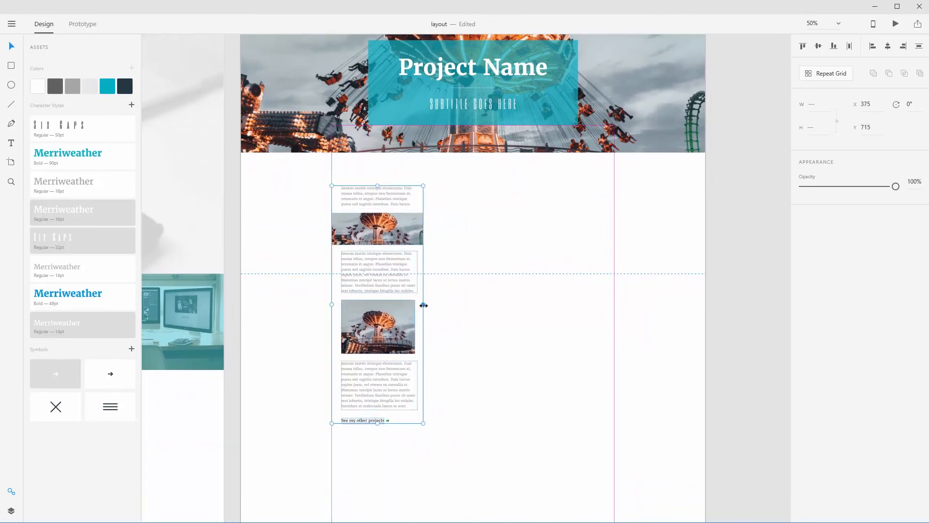
drag(424, 305, 614, 302)
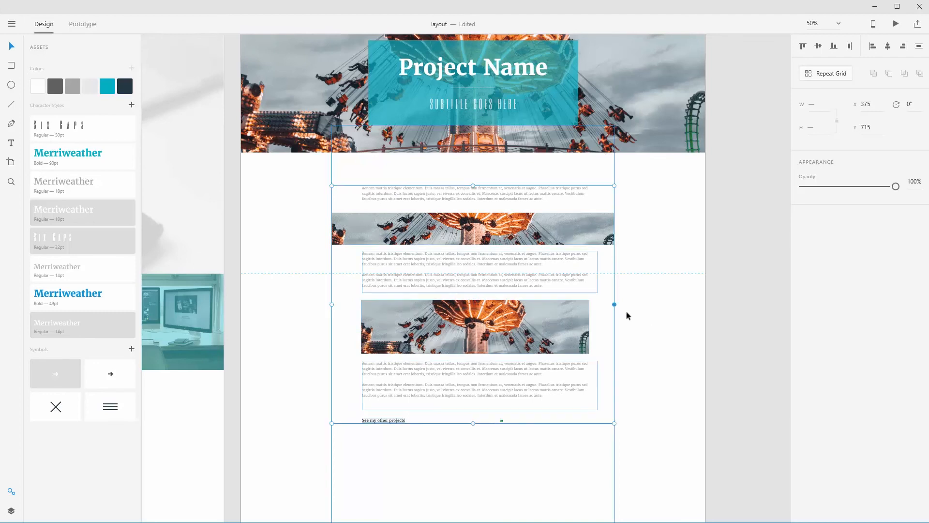
key(Escape)
Step: Apply the grey Merriweather Regular 18pt character style to all three body text blocks
click(515, 199)
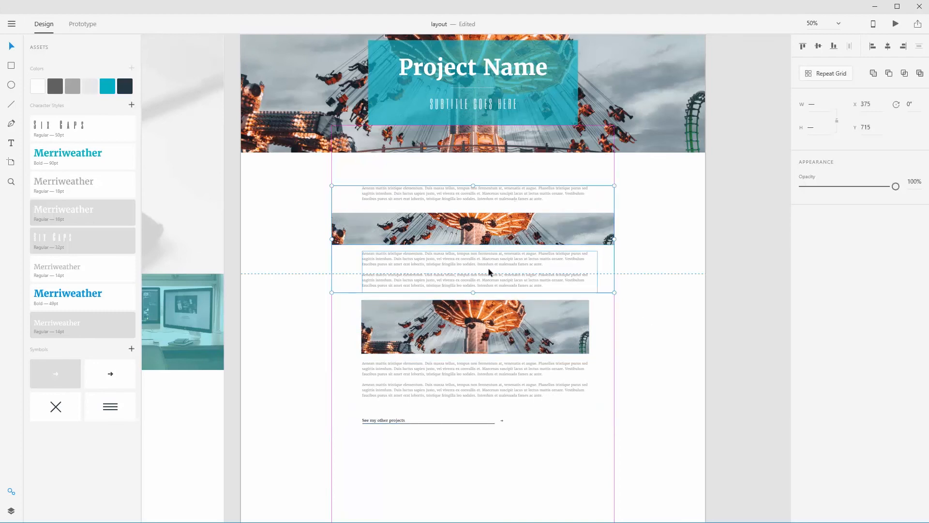
shift+click(478, 373)
click(78, 185)
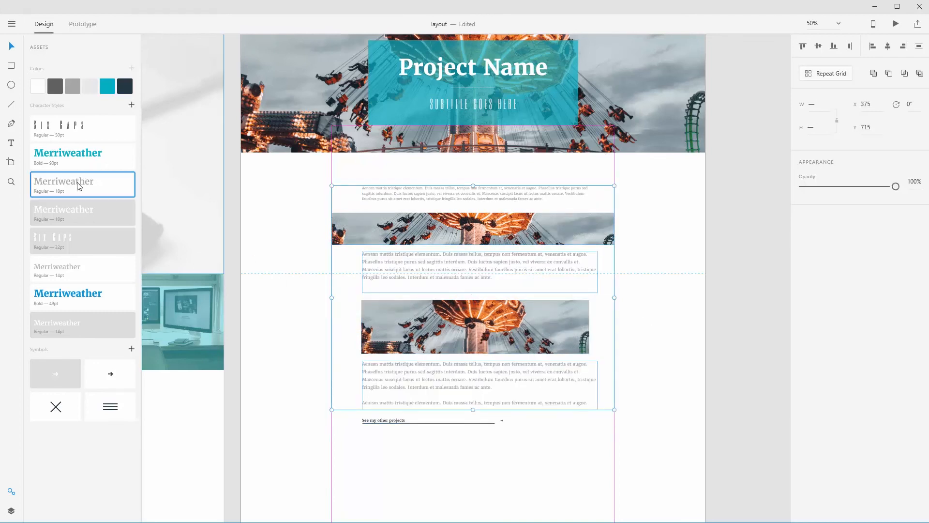
click(399, 193)
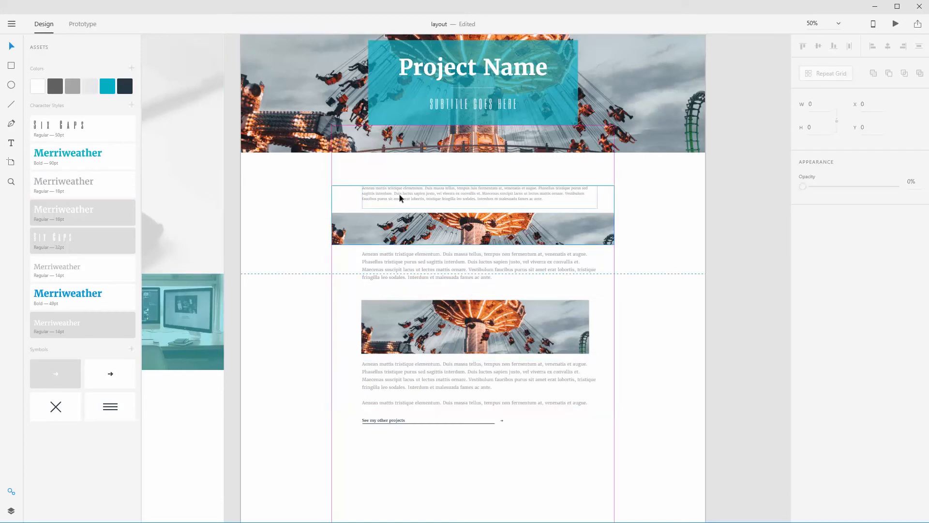
double_click(394, 196)
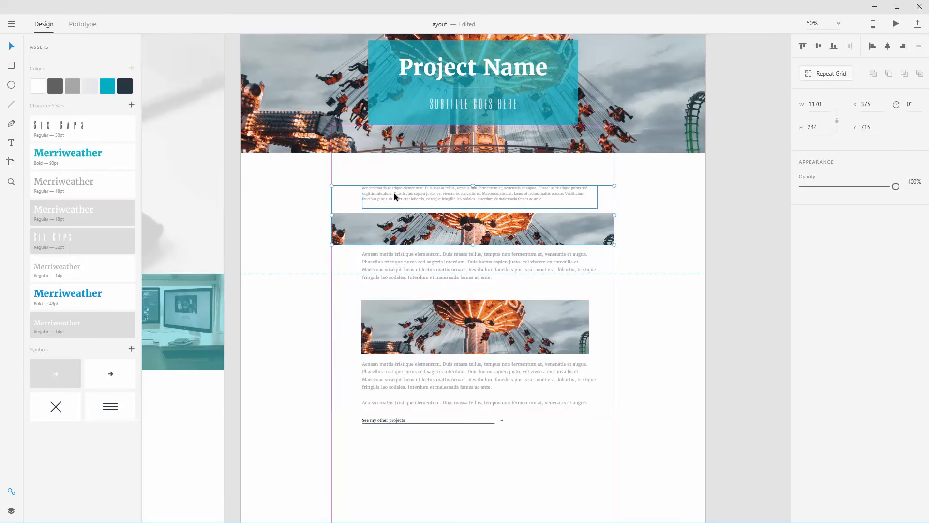
click(62, 194)
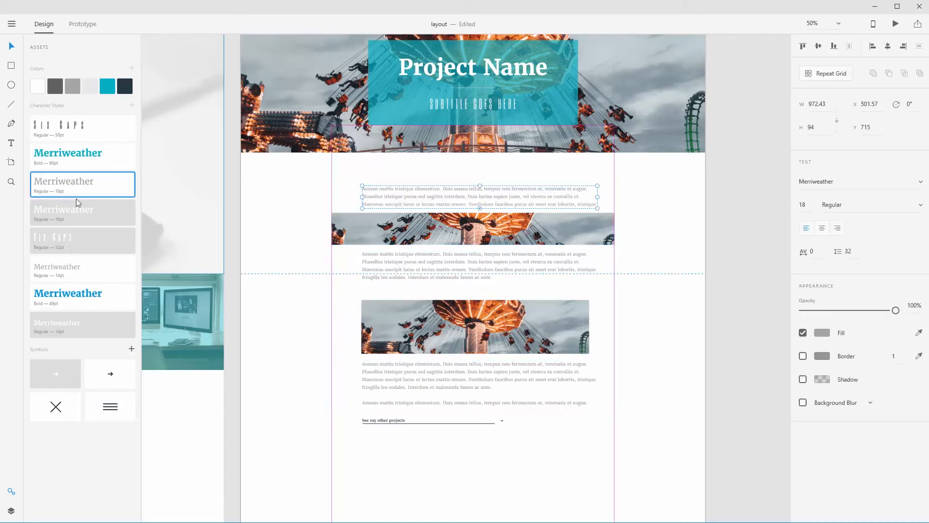
click(424, 393)
click(385, 434)
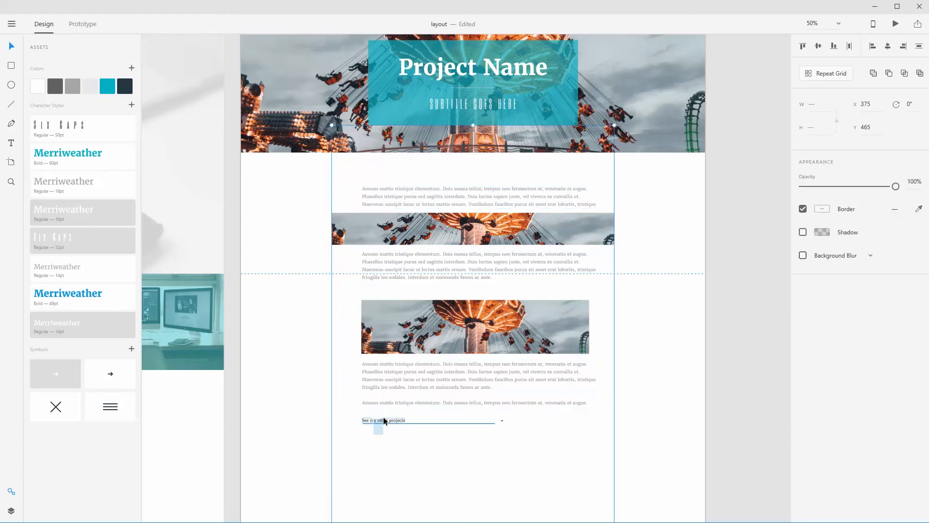
drag(516, 438, 372, 420)
drag(374, 420, 374, 483)
key(ctrl+z)
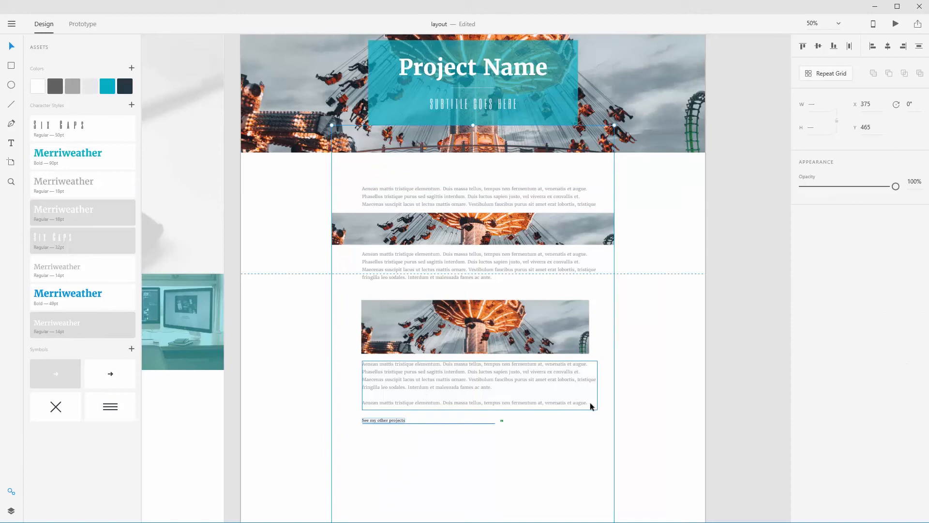
Step: Move the "See my other projects" link with its underline and arrow further down, and lock the pink guide frame
click(454, 423)
drag(389, 421, 387, 471)
drag(298, 425, 340, 445)
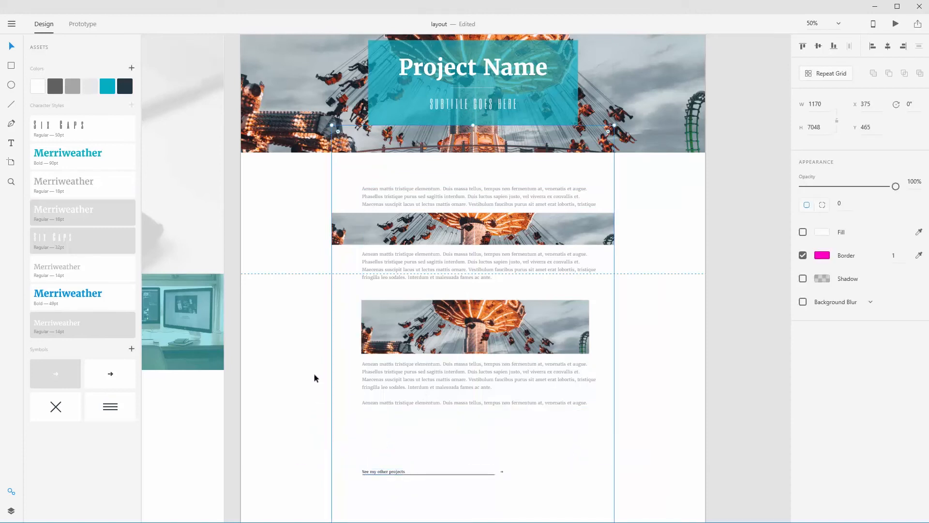
key(ctrl+l)
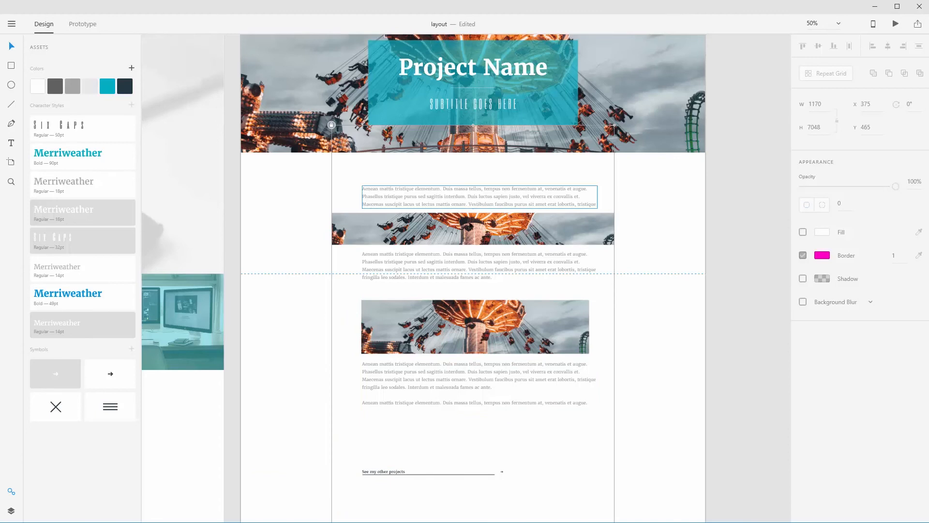
Step: Move the intro text up to Y 661 and shift the second paragraph and lower photo down, leaving room around the banner photo
drag(468, 231, 466, 393)
key(ctrl+z)
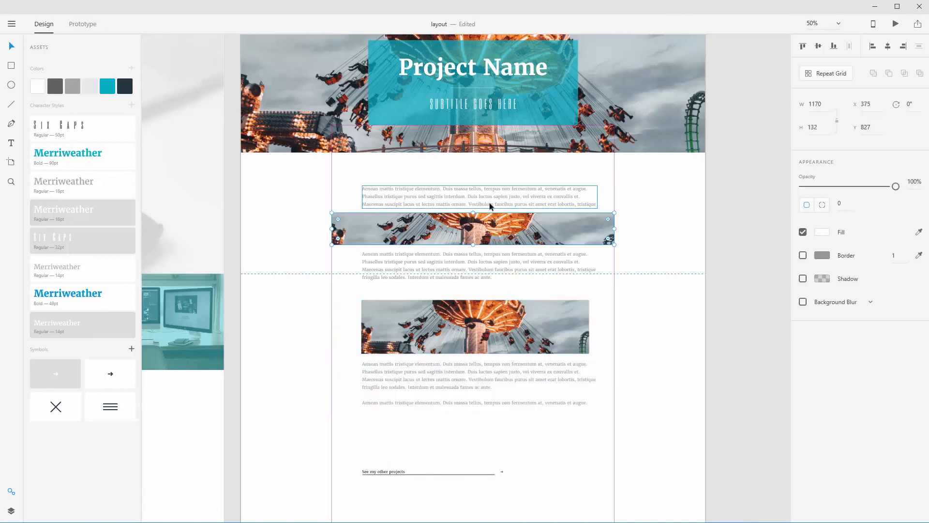
drag(490, 206, 512, 187)
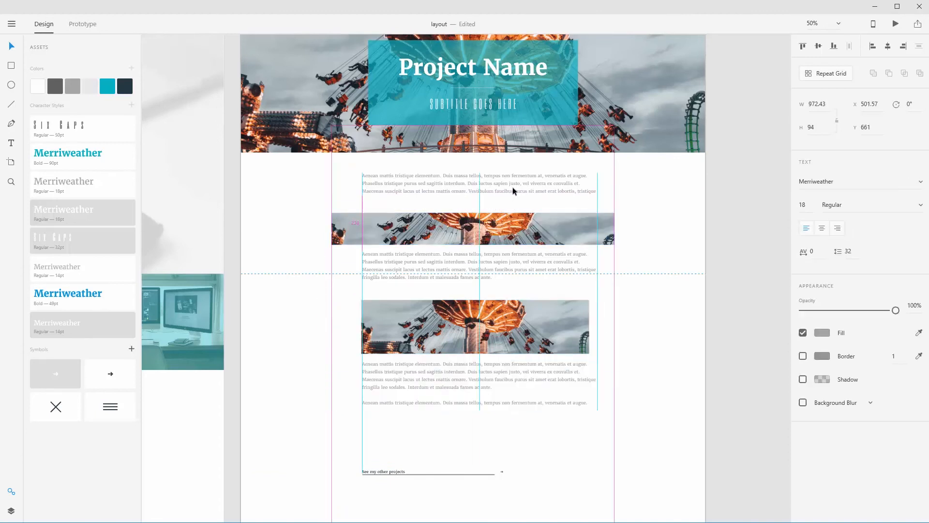
drag(535, 266, 515, 428)
drag(402, 325, 446, 286)
Step: Enlarge the banner photo to 1920 by 319 across the whole artboard, and move the intro text down to Y 687
click(413, 196)
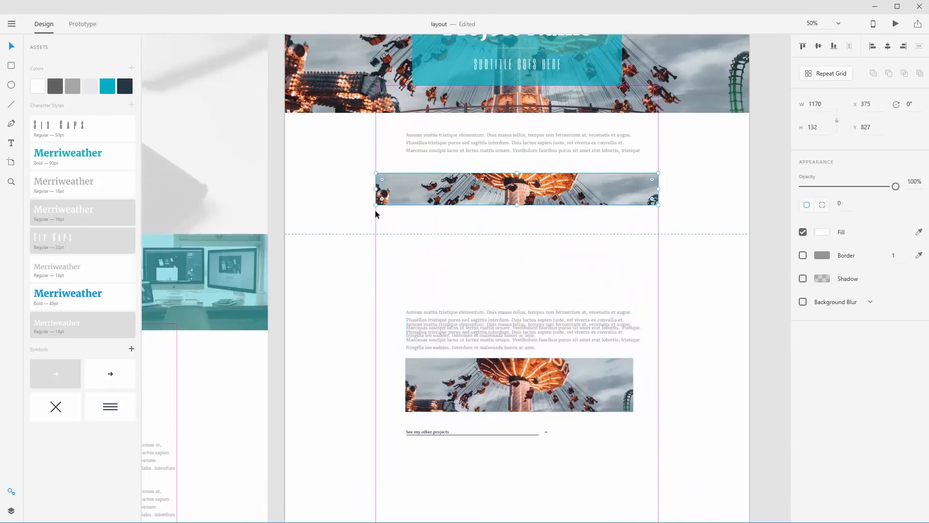
drag(379, 207, 285, 247)
scroll(504, 270, right, 3)
drag(565, 244, 656, 245)
mouse_move(528, 219)
mouse_down()
mouse_move(593, 298)
mouse_move(524, 227)
mouse_up()
shift+click(523, 219)
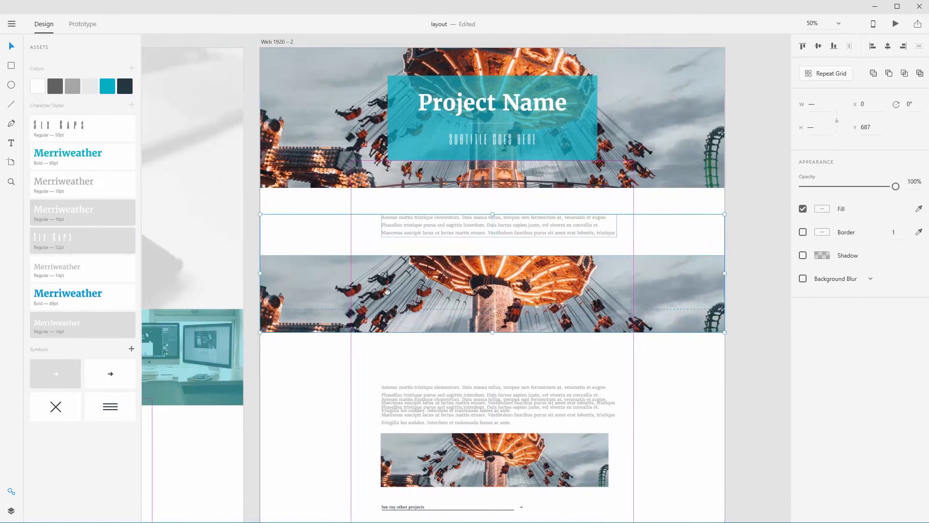
Step: Compare the desktop intro text and full-width photo with the mobile Portfolio item artboard
drag(325, 320, 647, 171)
drag(442, 235, 590, 247)
drag(230, 479, 404, 348)
drag(156, 345, 306, 213)
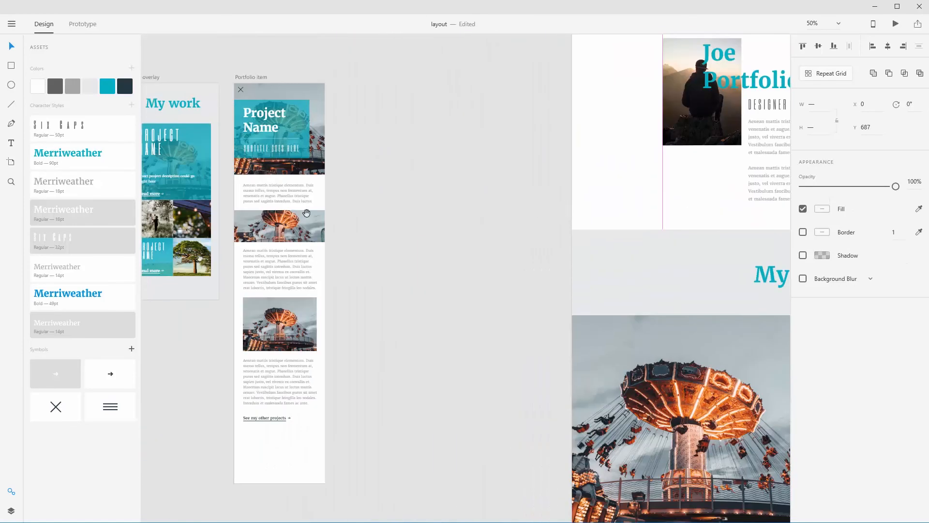
drag(515, 162, 213, 242)
drag(557, 192, 193, 319)
drag(670, 155, 515, 380)
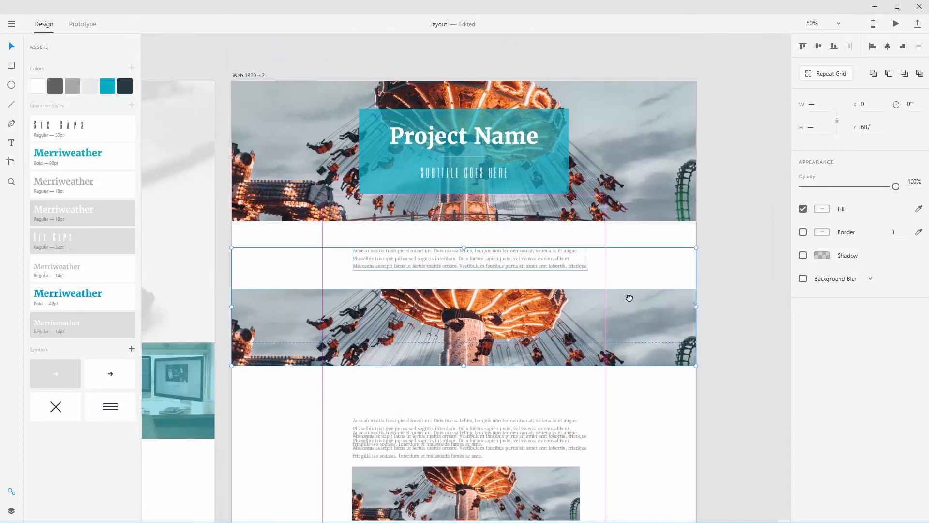
drag(629, 298, 661, 230)
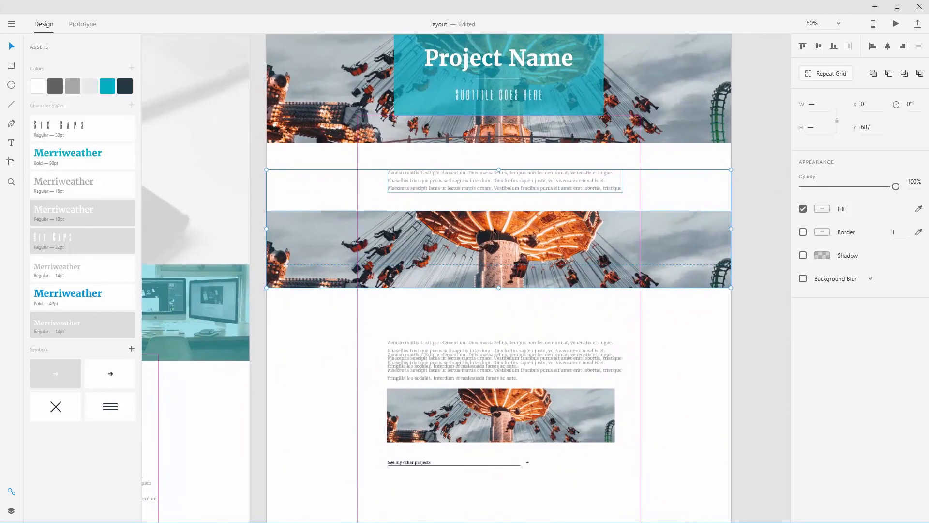
Step: Narrow the banner photo evenly from both sides to the guide frame's width, keeping its height of 319
click(730, 241)
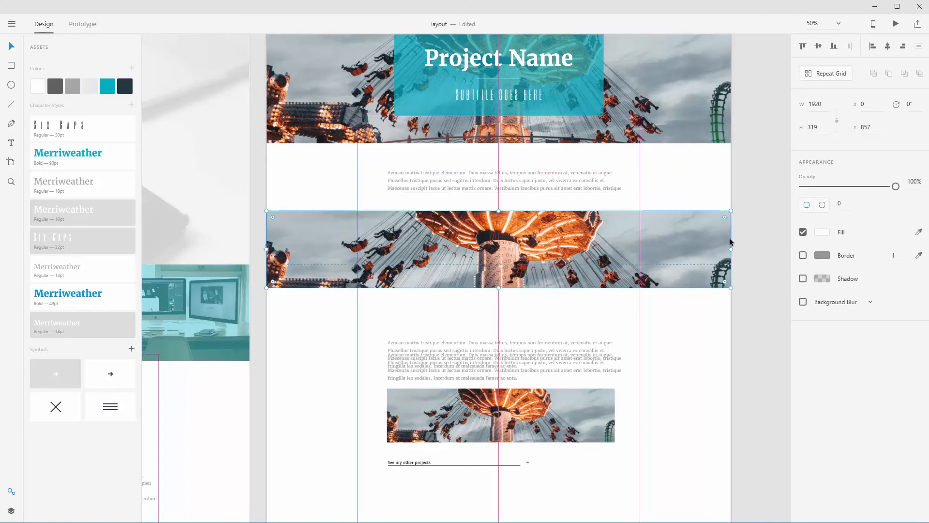
drag(731, 248, 640, 249)
click(682, 235)
Step: Narrow the intro text box to 846.43 wide centred on the page, then make it 132 high starting at Y 668
drag(557, 181, 552, 181)
drag(615, 181, 604, 183)
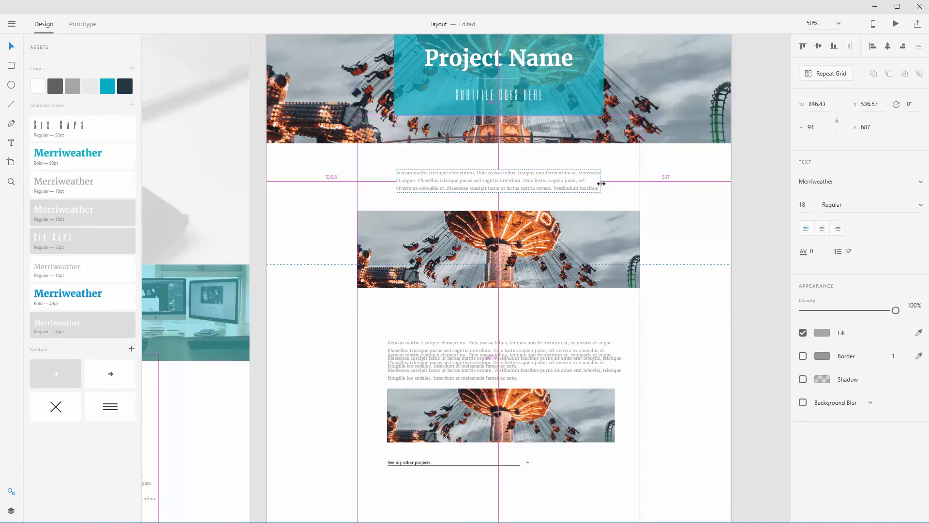
click(717, 205)
scroll(659, 224, down, 3)
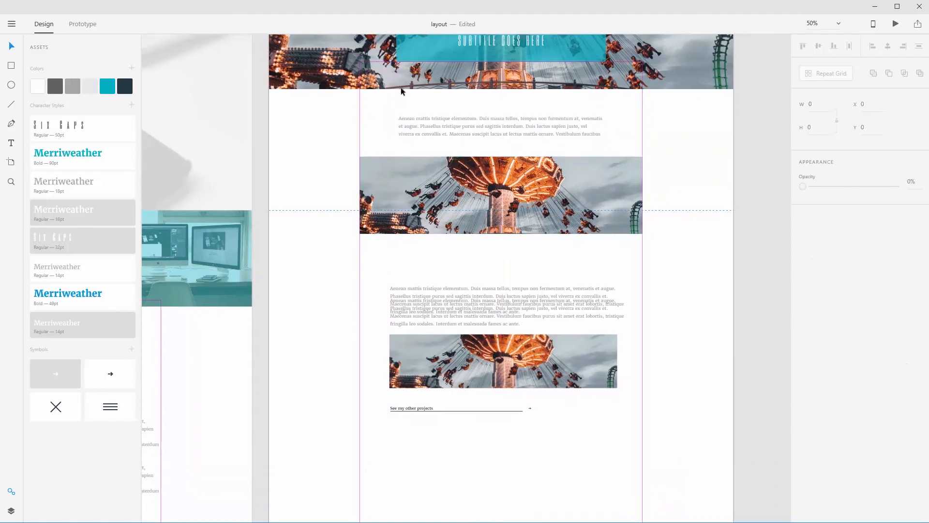
drag(400, 88, 406, 212)
key(ctrl+z)
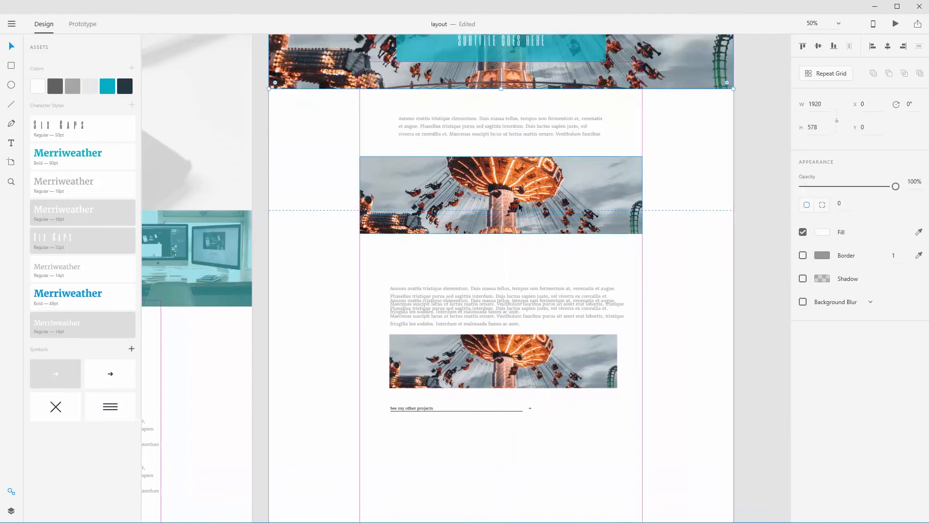
click(513, 127)
drag(500, 141, 500, 143)
drag(433, 219, 498, 224)
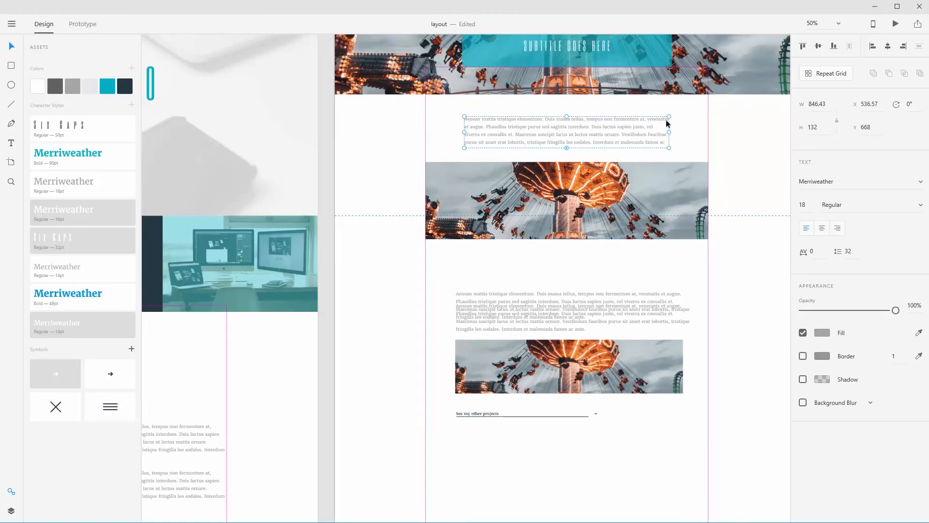
Step: Move the second paragraph up just beneath the banner photo and the last text block down below the projects link
drag(713, 245, 696, 227)
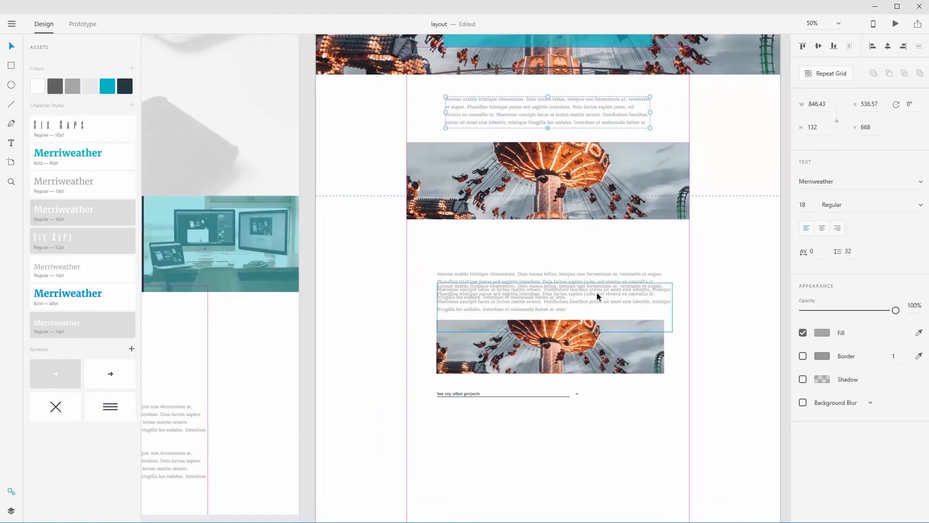
drag(594, 286, 643, 210)
drag(556, 244, 557, 407)
Step: Resize the second photo to 550.56 wide by 459 high and place it beneath the second paragraph at X 908.48, Y 1394
click(654, 275)
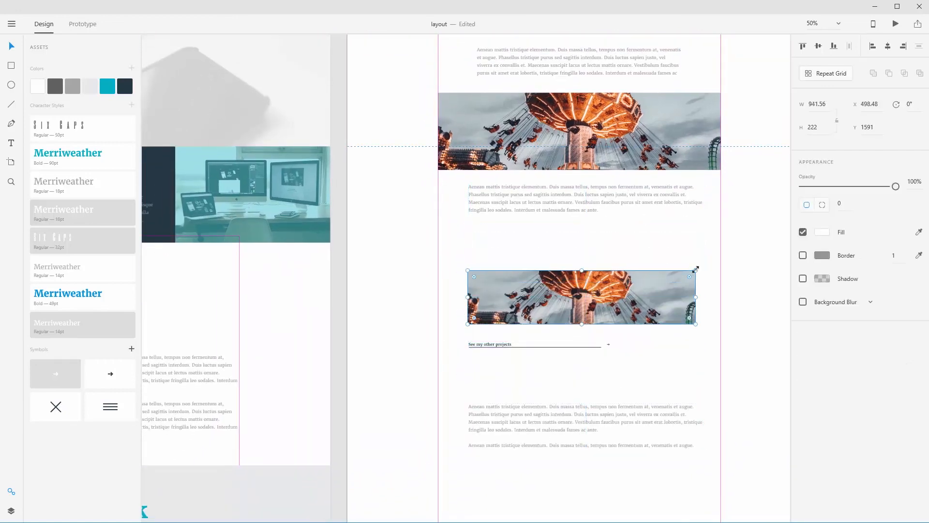
drag(695, 268, 602, 212)
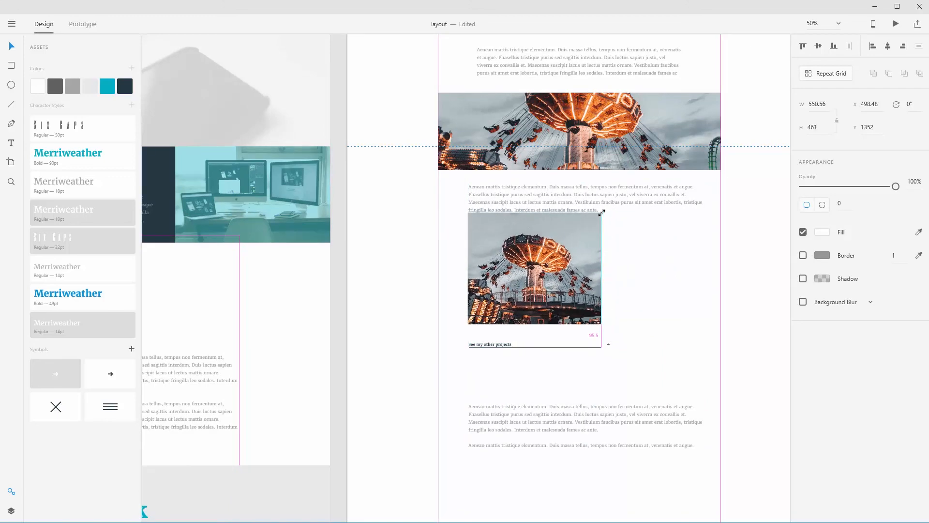
drag(555, 249, 657, 257)
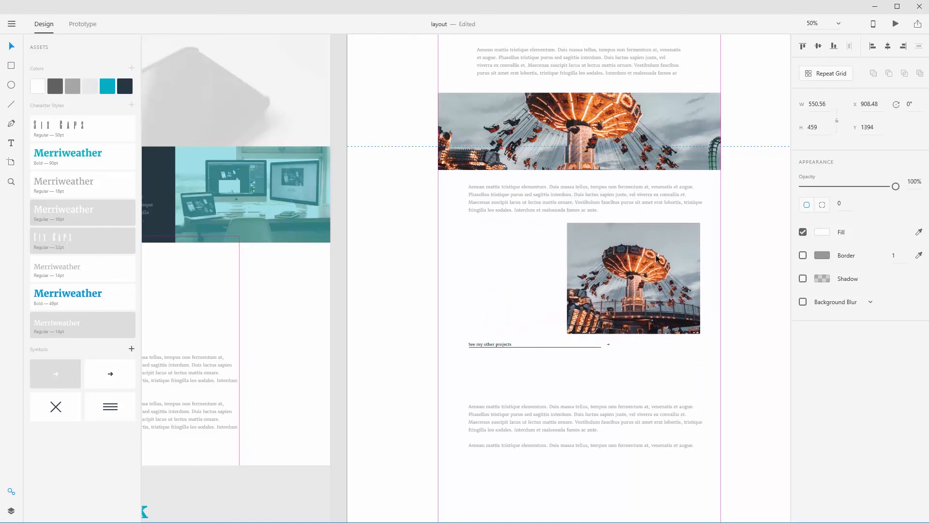
Step: Move the projects link far down the page and bring the last text block up beneath the second paragraph
drag(454, 355, 483, 329)
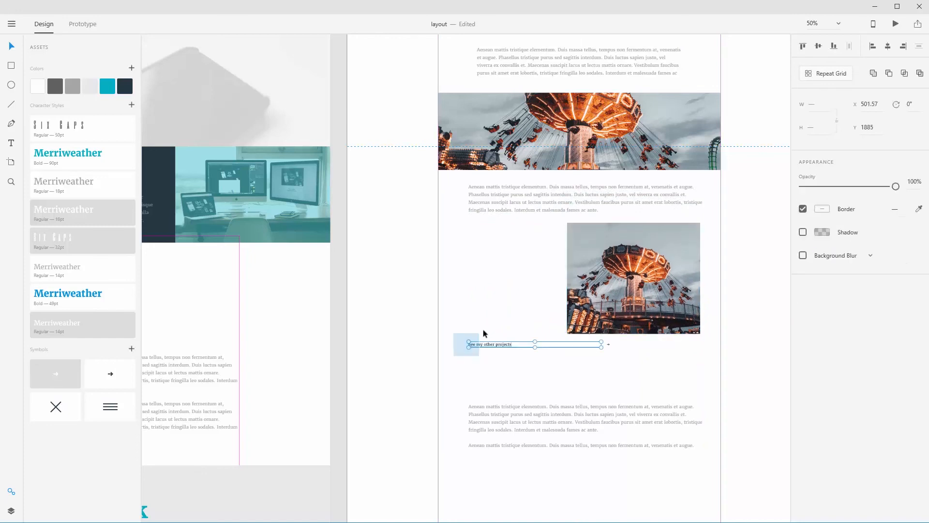
click(609, 346)
drag(498, 346, 497, 500)
click(531, 435)
drag(531, 435, 533, 253)
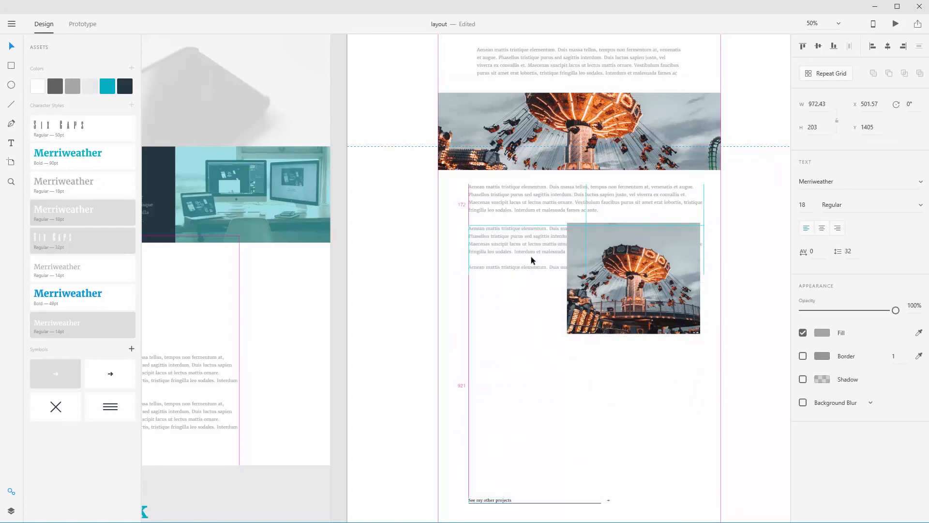
Step: Narrow the text block to a column 369.43 wide and 453 high beside the second photo
drag(696, 278, 557, 334)
drag(542, 286, 542, 285)
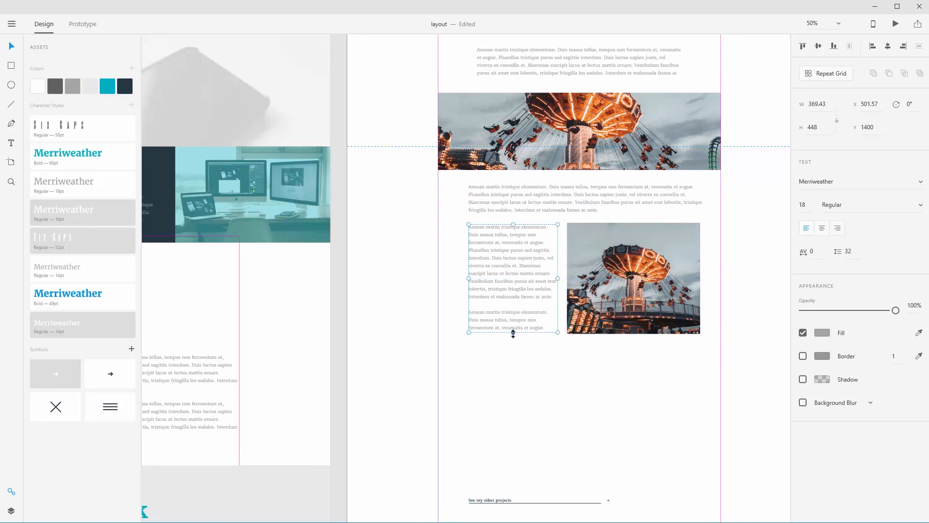
drag(513, 333, 513, 334)
Step: Place a copy of the narrow text beneath the photo row at Y 1897, widened to 957.43
drag(522, 275, 700, 390)
drag(633, 360, 634, 365)
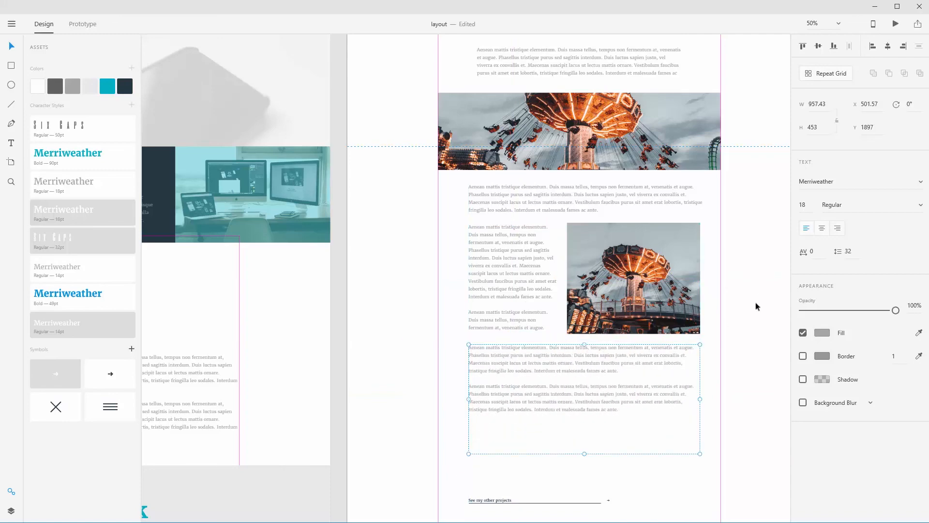
drag(757, 301, 722, 181)
click(733, 334)
Step: Move the projects link further down and add a mirrored row of photo and narrow text copies beneath the wide text
click(468, 371)
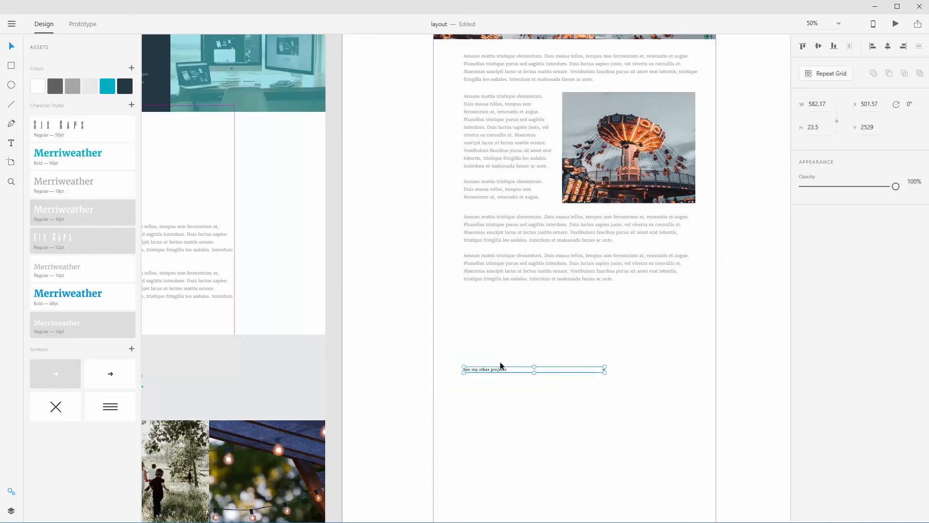
drag(485, 371, 486, 461)
drag(595, 201, 604, 231)
drag(625, 111, 620, 255)
drag(519, 135, 660, 324)
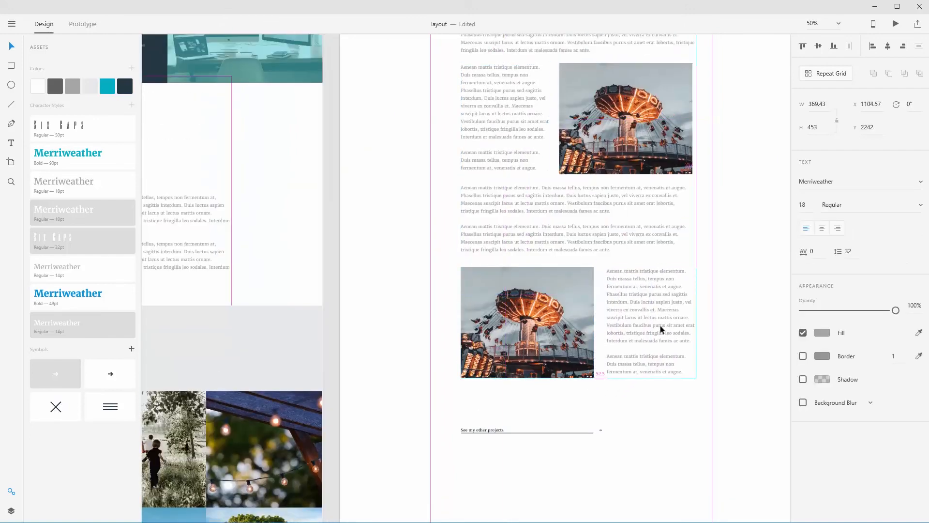
Step: Place a copy of the wide text block beneath the second photo row and move the projects link below its paragraphs
drag(577, 214, 582, 419)
drag(634, 451, 658, 277)
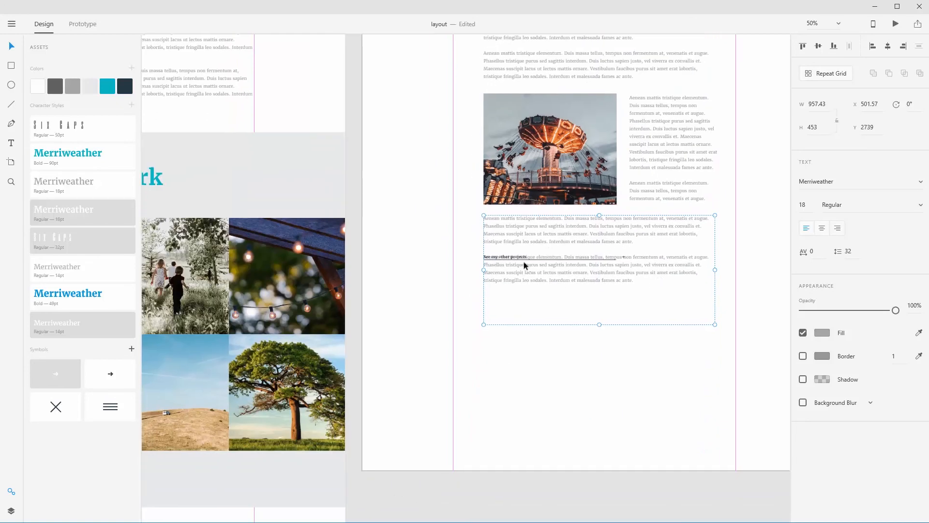
drag(523, 265, 515, 307)
Step: Review the spacing and alignment of the text and photos down the whole project detail page
drag(641, 168, 641, 368)
drag(670, 246, 663, 333)
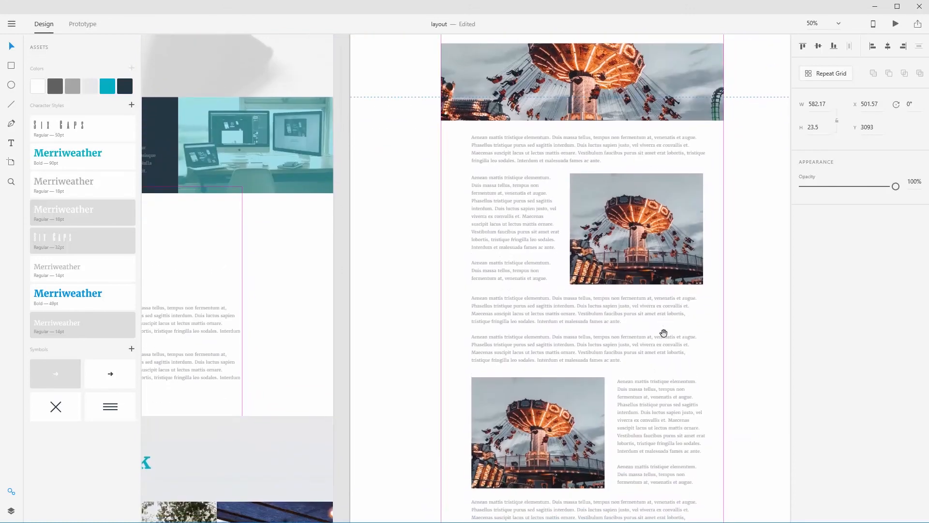
click(736, 346)
drag(724, 256, 696, 325)
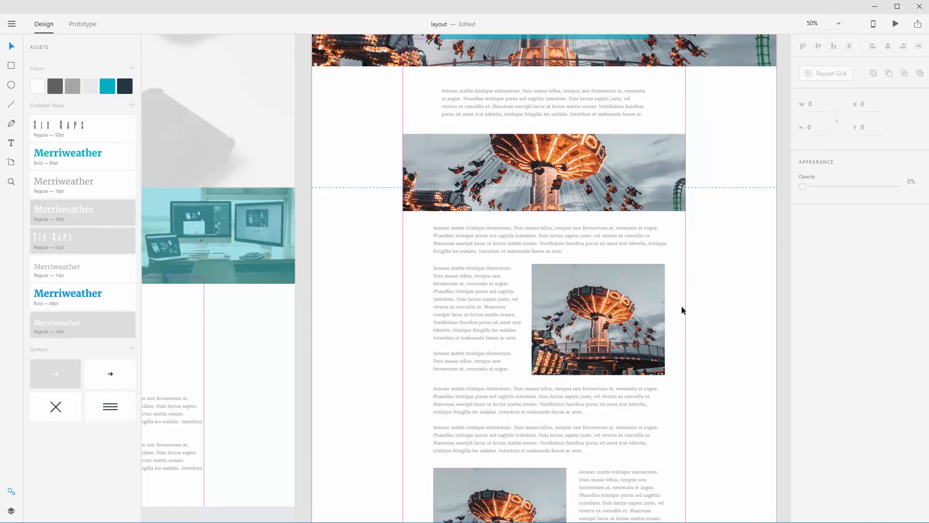
scroll(683, 306, down, 1)
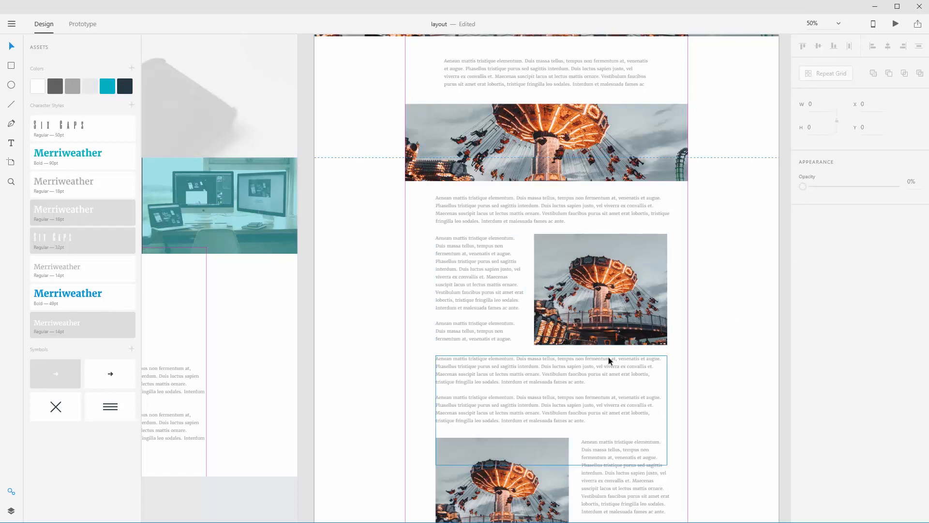
scroll(648, 353, down, 4)
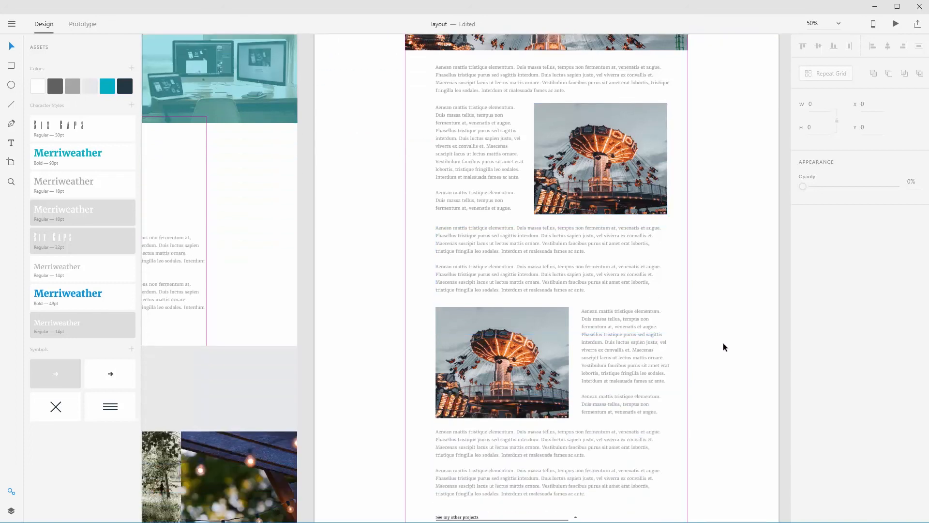
scroll(723, 346, down, 1)
click(639, 329)
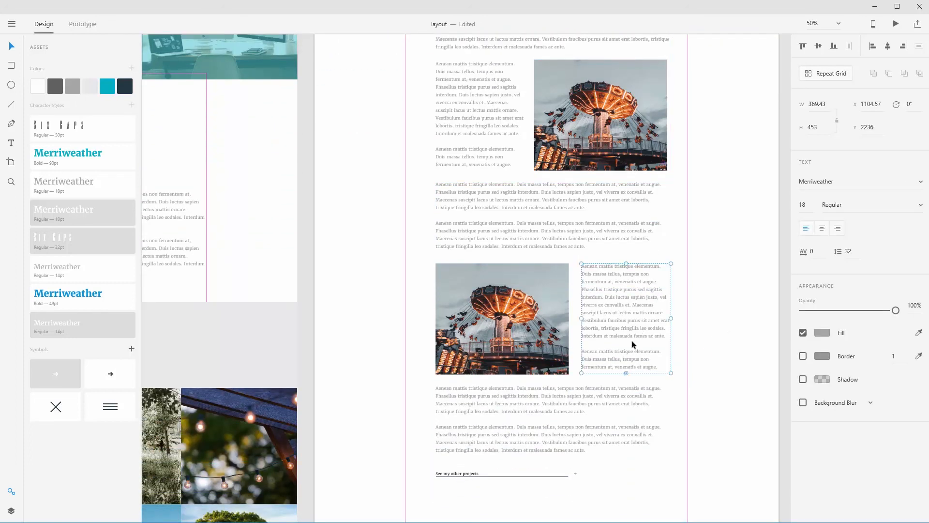
click(616, 393)
click(684, 386)
scroll(702, 381, down, 2)
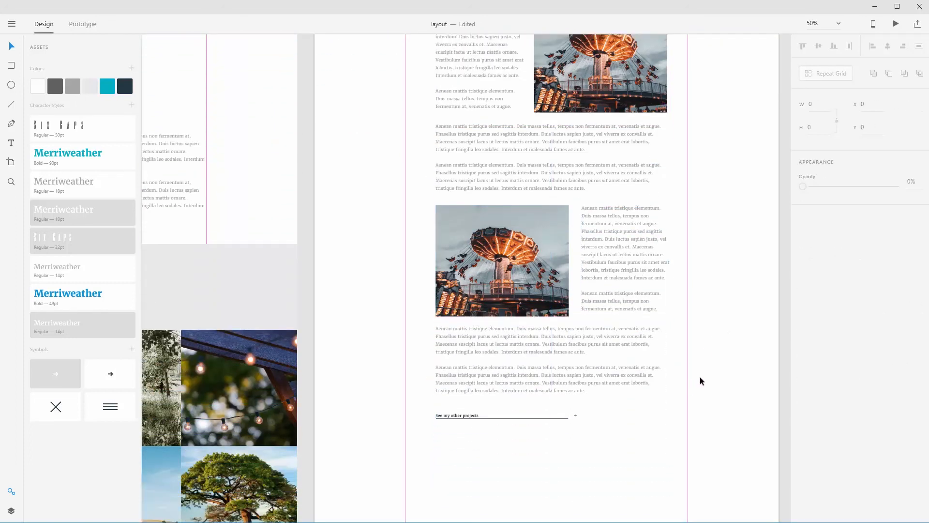
scroll(702, 381, down, 1)
click(561, 404)
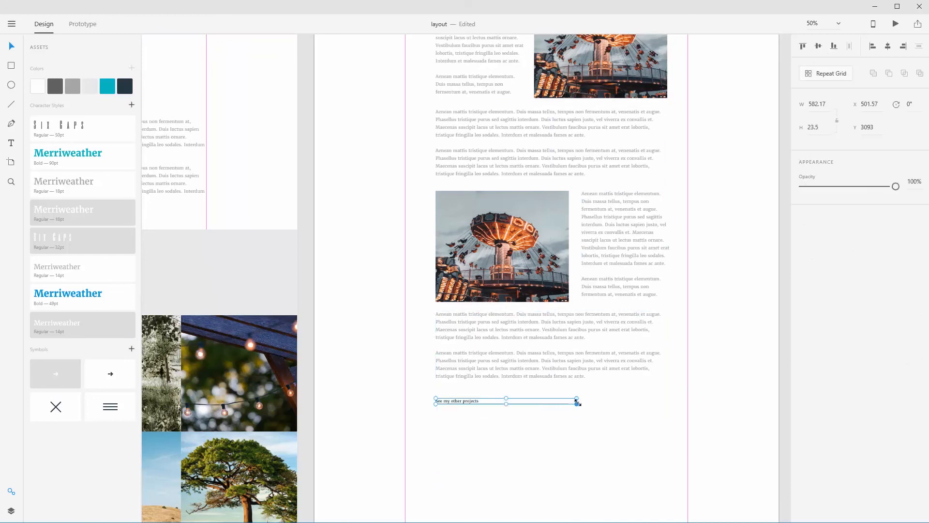
drag(577, 402, 513, 405)
key(ctrl+z)
click(625, 417)
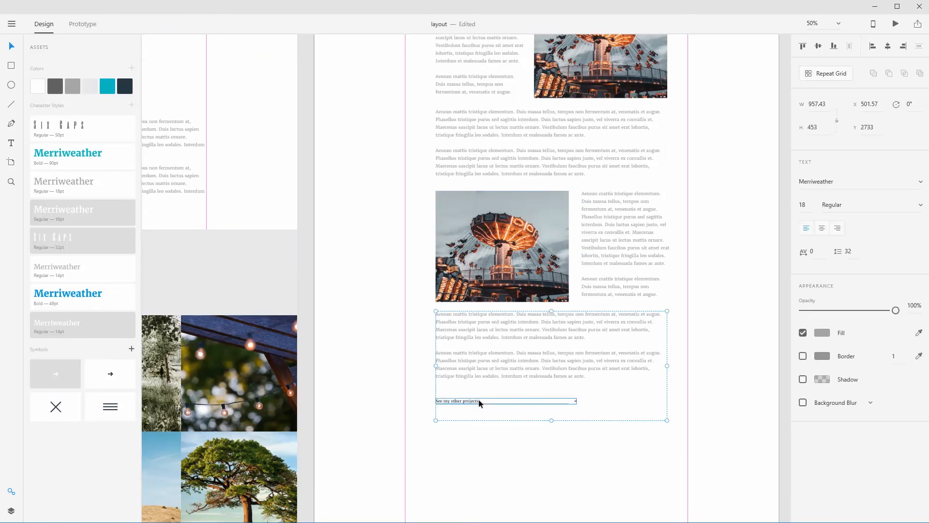
click(479, 400)
click(623, 417)
Step: Shorten the projects link's underline to 173.39 wide and move its arrow right beside the text
double_click(559, 402)
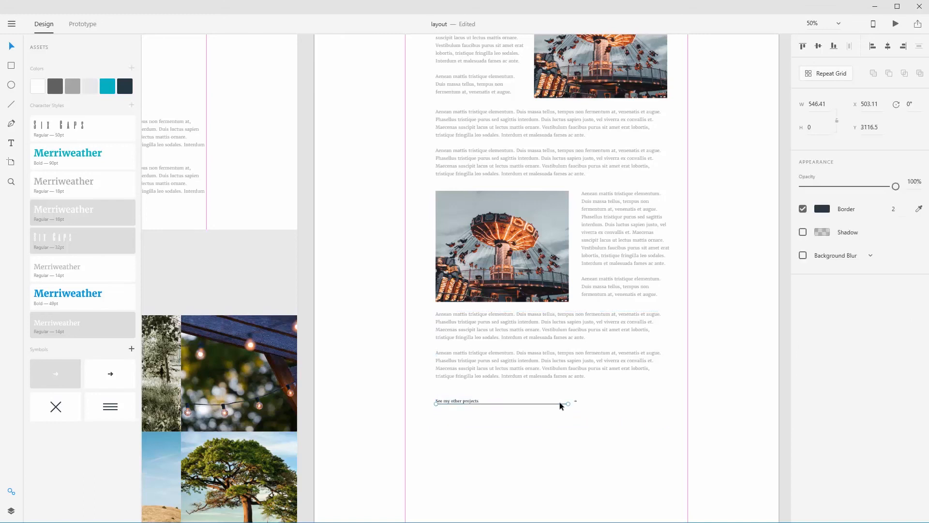
drag(567, 403, 478, 406)
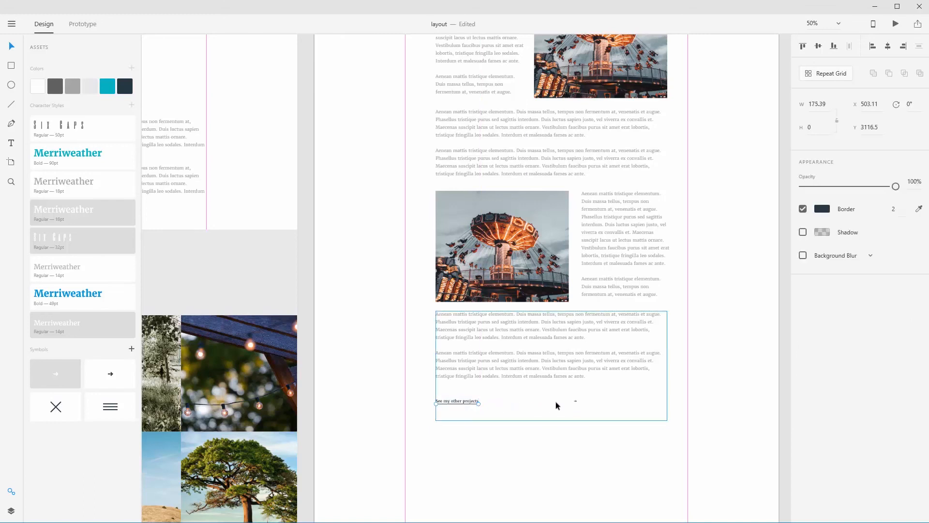
drag(574, 401, 473, 389)
Step: Move the link text, underline and arrow together up to sit just beneath the last paragraph
click(407, 419)
click(482, 394)
double_click(486, 400)
key(ctrl+z)
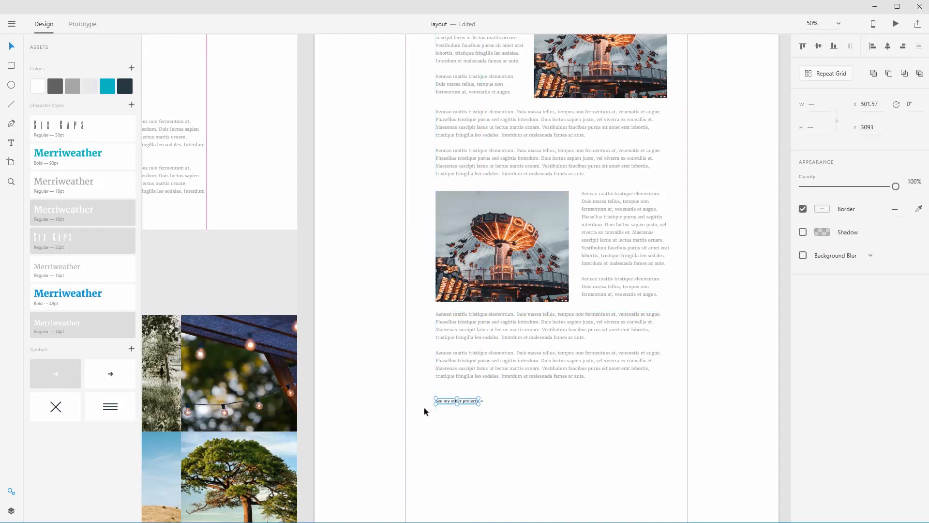
drag(398, 415, 467, 393)
click(725, 338)
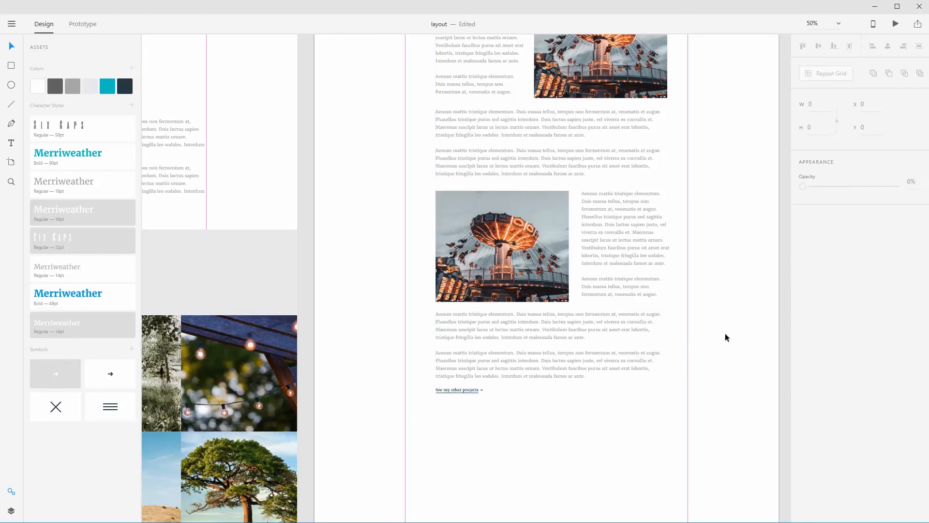
Step: Compare the project detail page with the desktop homepage and the mobile artboards in an overview of the whole document
scroll(731, 327, up, 6)
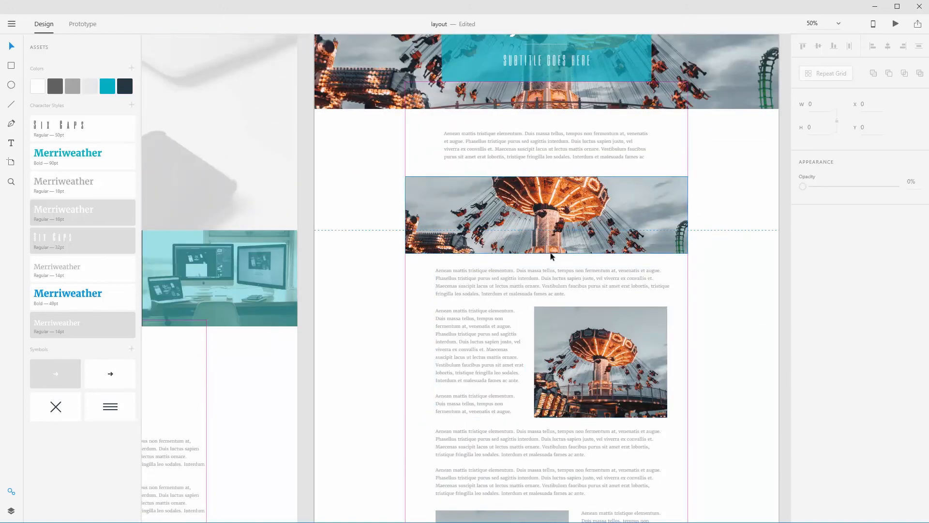
key(ctrl+minus)
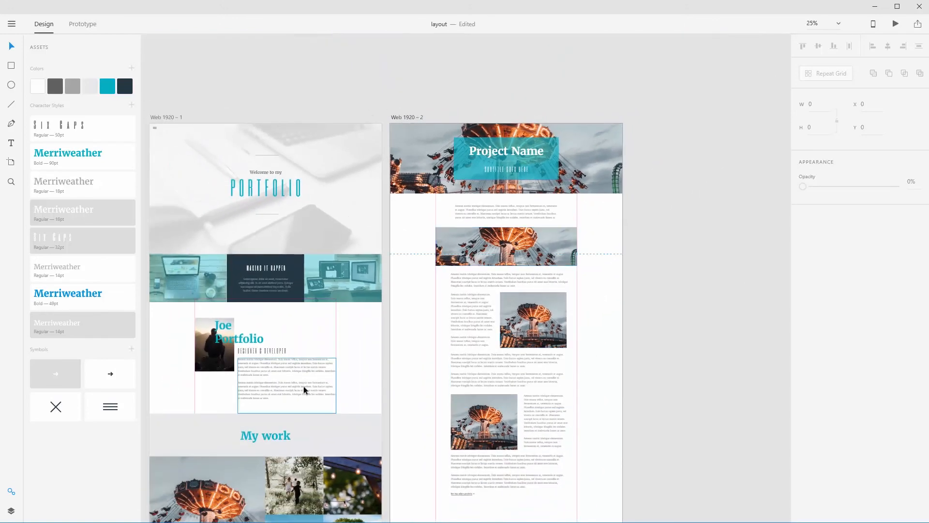
drag(428, 365, 707, 250)
drag(504, 301, 393, 311)
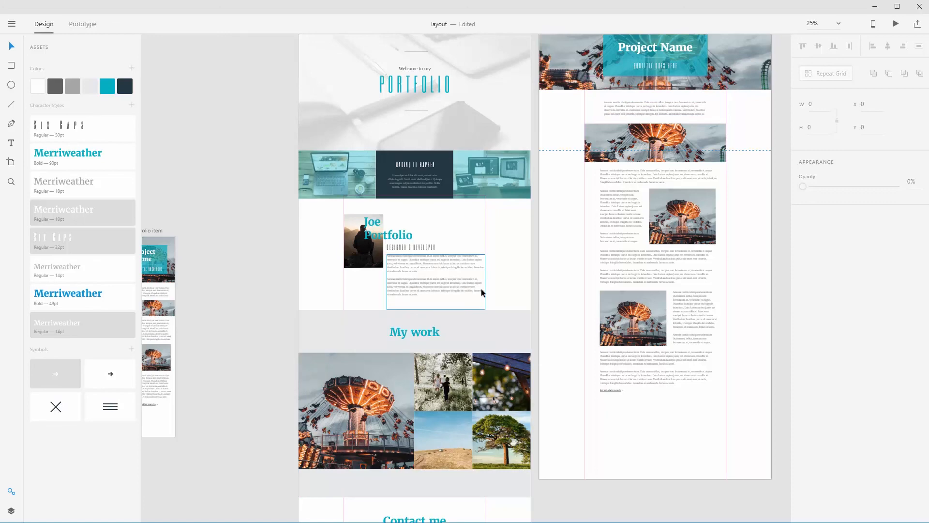
key(ctrl+1)
key(ctrl+0)
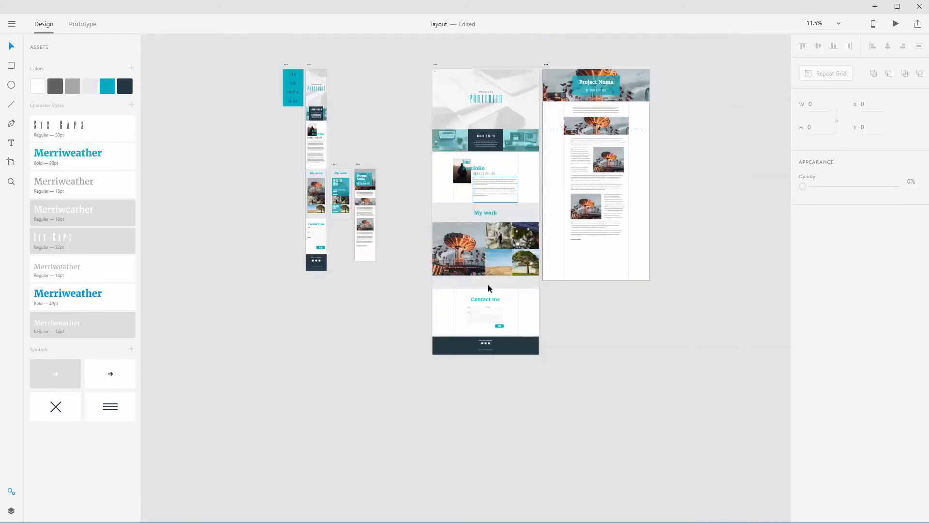
drag(509, 210, 562, 286)
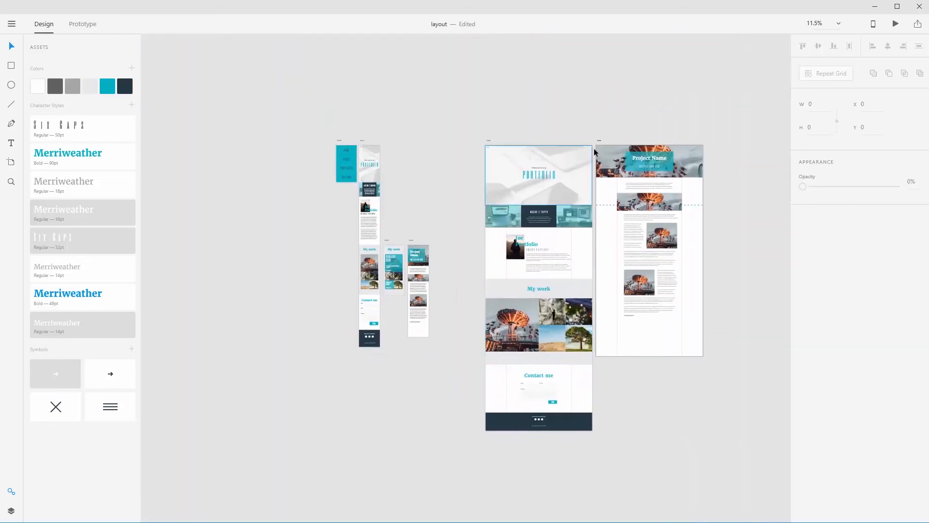